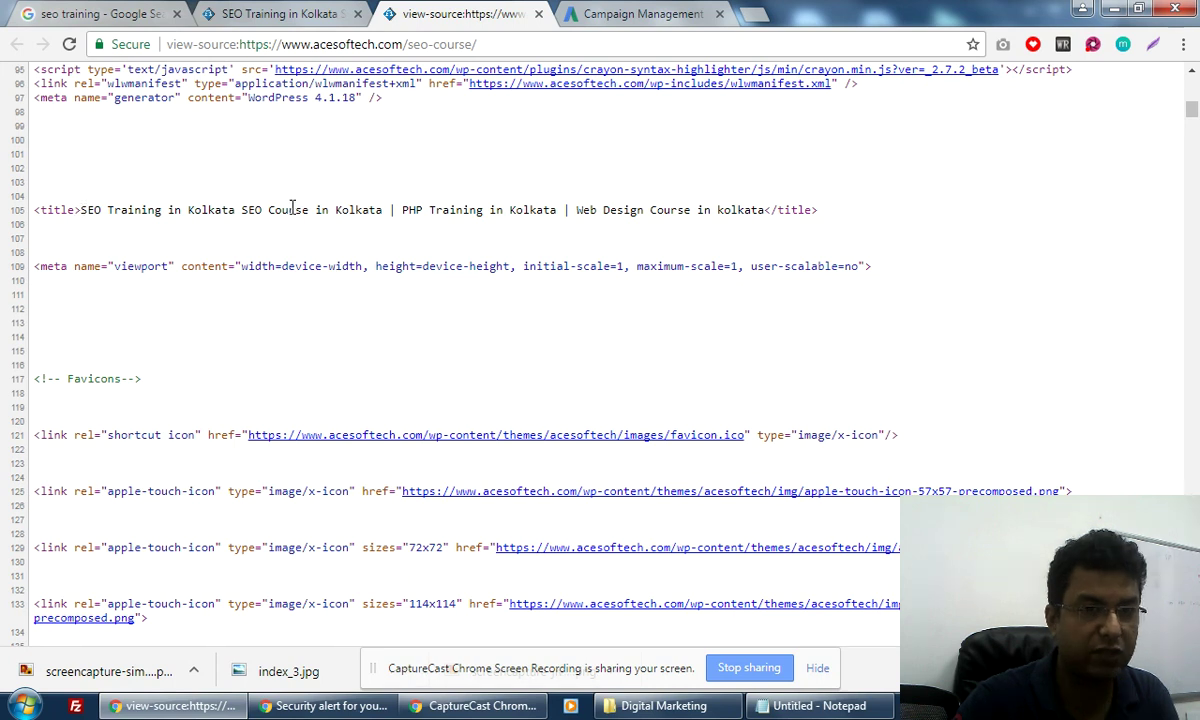
Copy "SEO Course in Kolkata" from the page source title and add it in Notepad on a new line below "seo training duration".
{"action": "left_click_drag", "start_coordinate": [241, 210], "coordinate": [382, 210]}
{"action": "key", "text": "ctrl+c"}
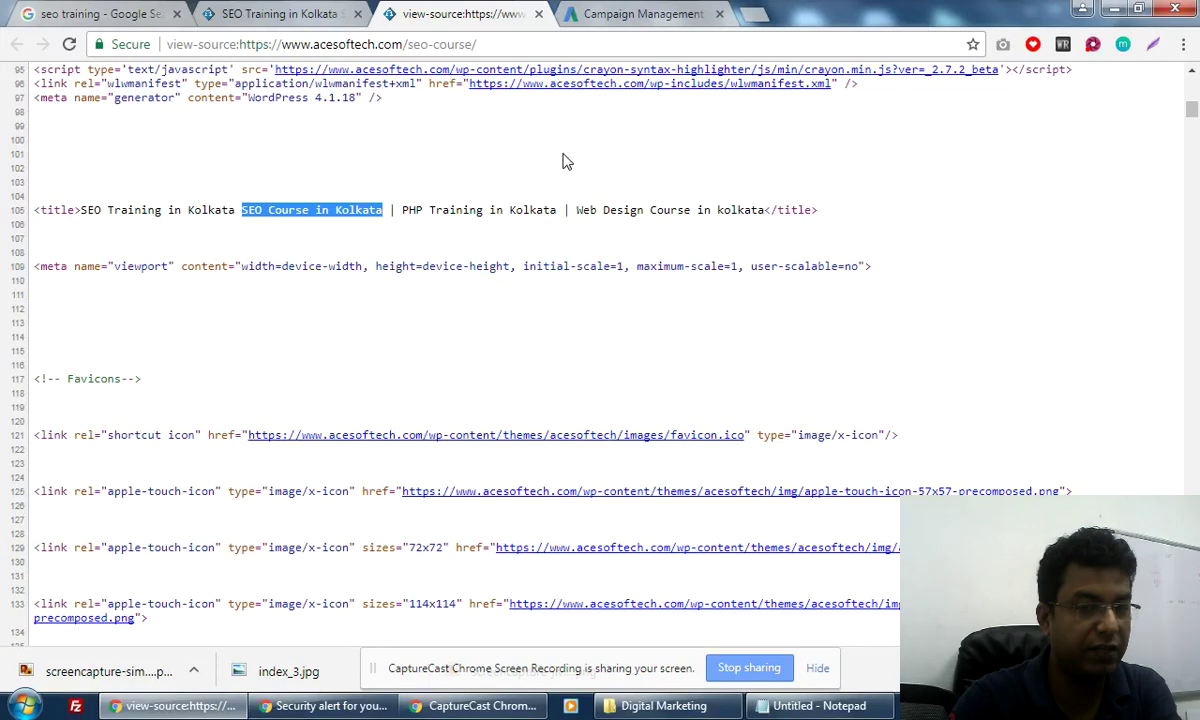
{"action": "left_click", "coordinate": [812, 706]}
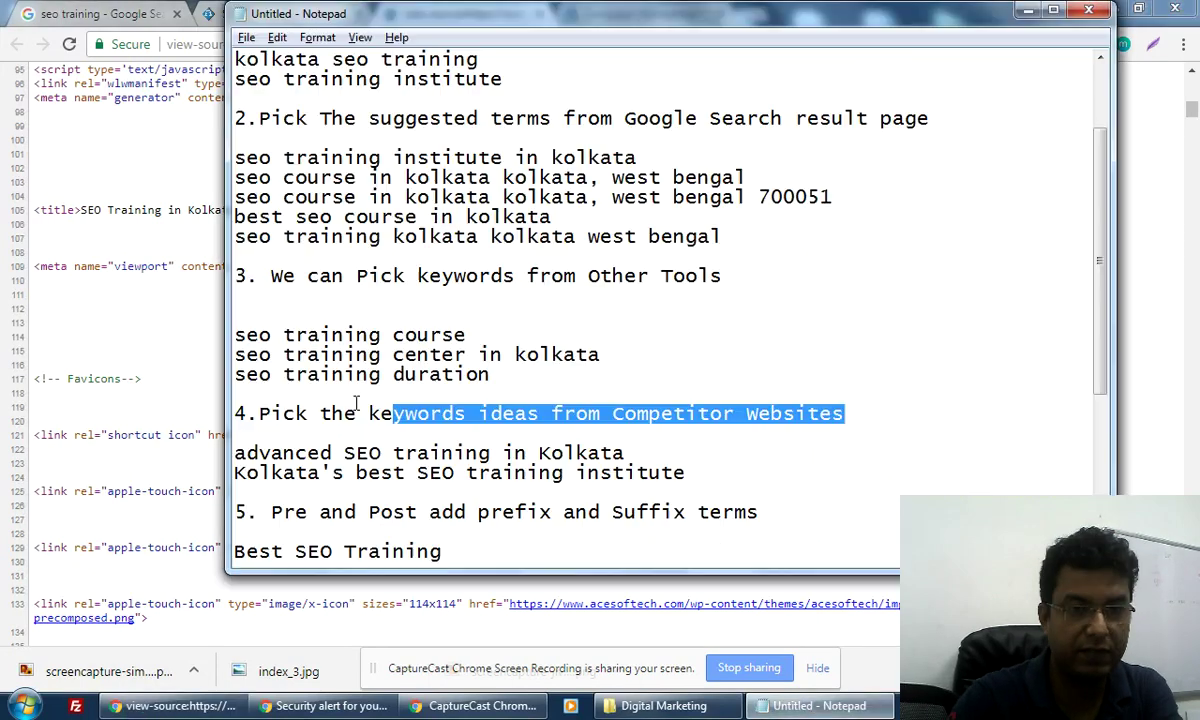
{"action": "left_click", "coordinate": [505, 380]}
{"action": "key", "text": "Return"}
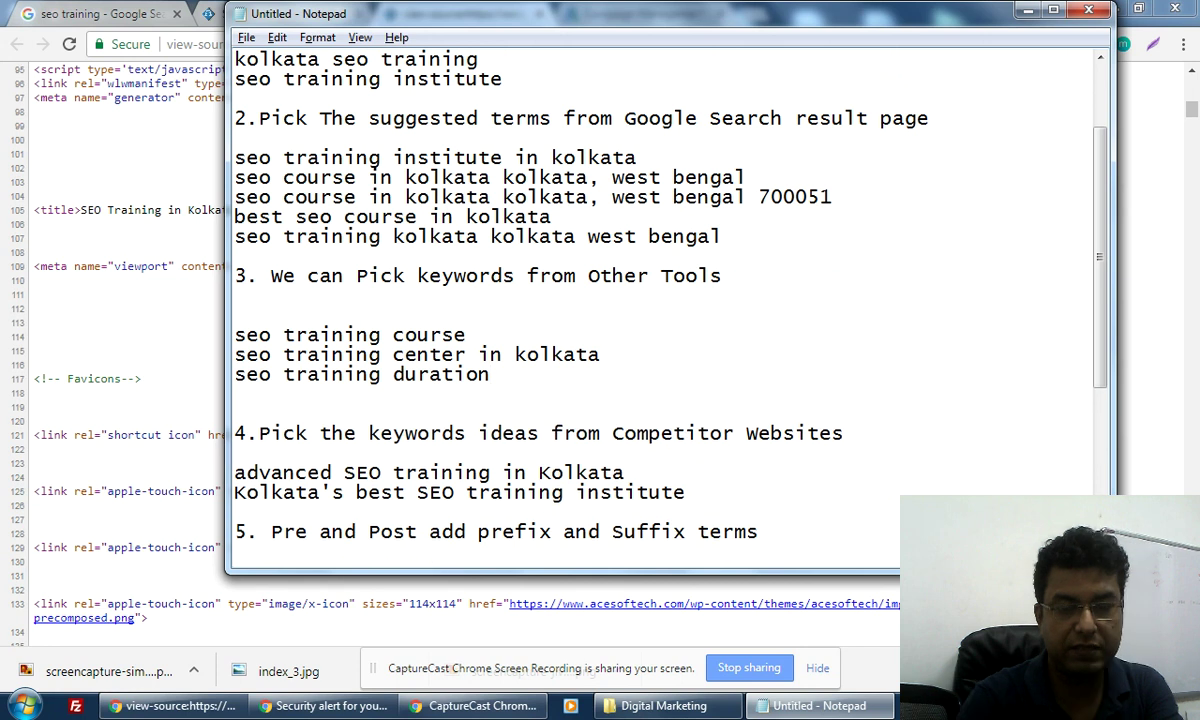
{"action": "key", "text": "ctrl+v"}
Return to Chrome, review the rest of the title in the page source, and close both the source view and the SEO course page.
{"action": "key", "text": "alt+Tab"}
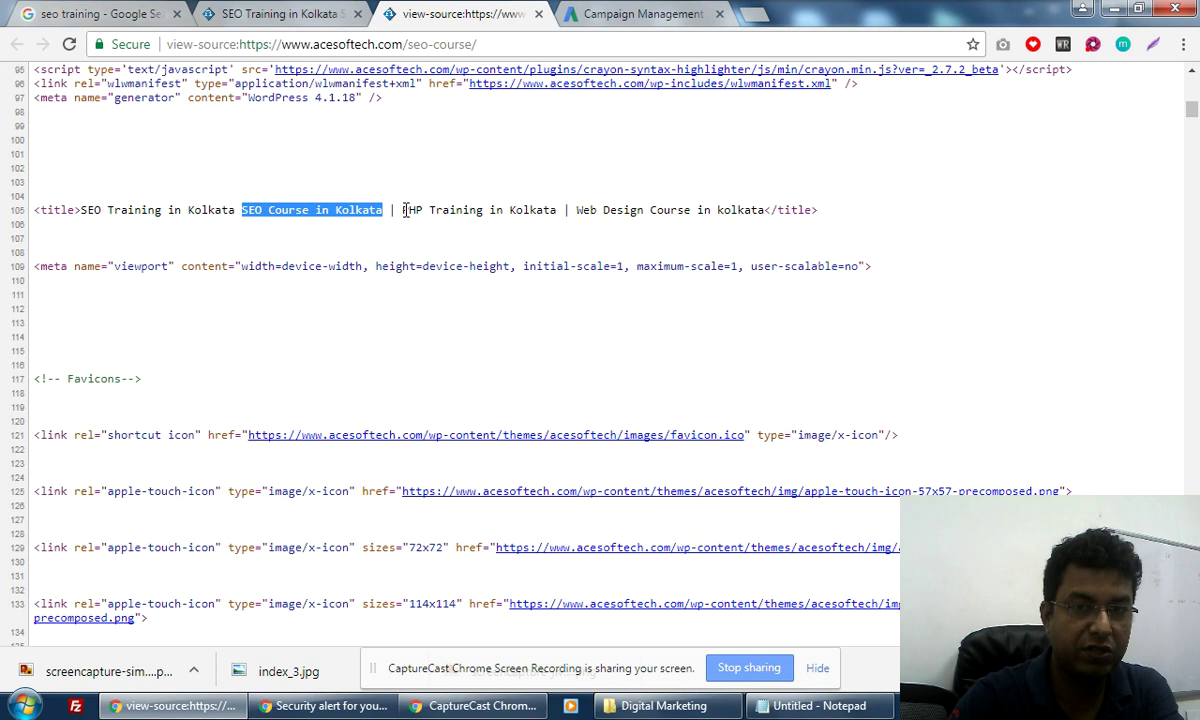
{"action": "left_click_drag", "start_coordinate": [402, 210], "coordinate": [556, 209]}
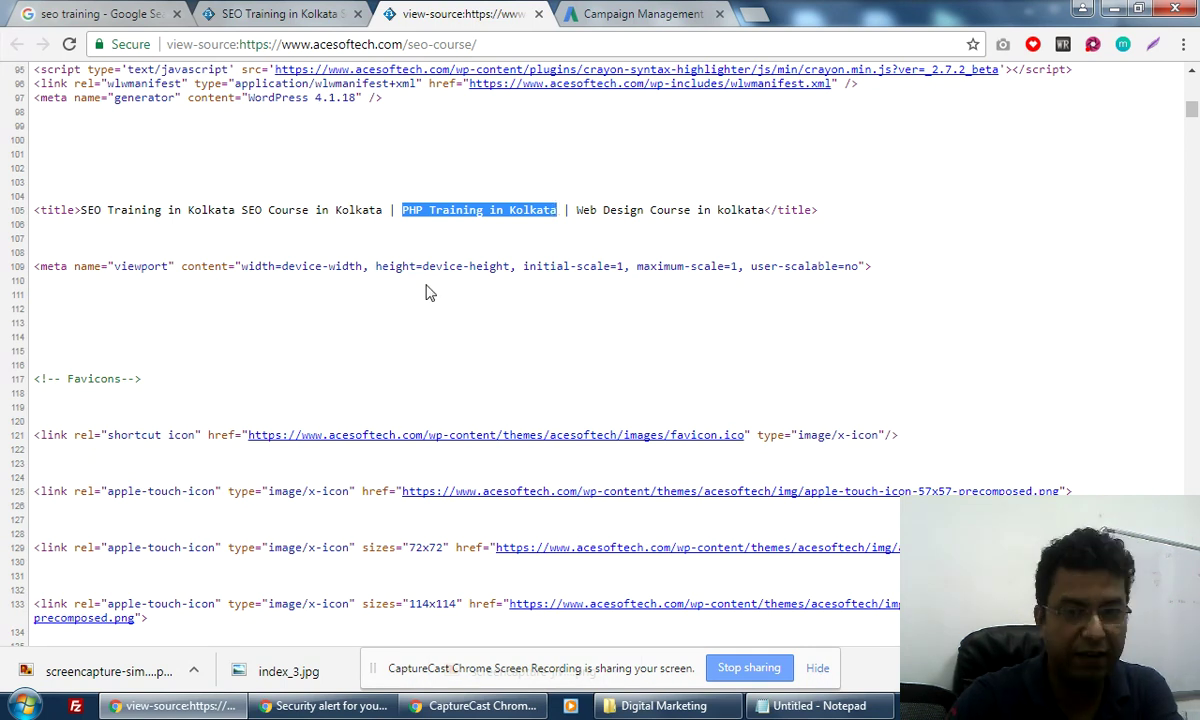
{"action": "scroll", "coordinate": [471, 249], "scroll_direction": "down", "scroll_amount": 4}
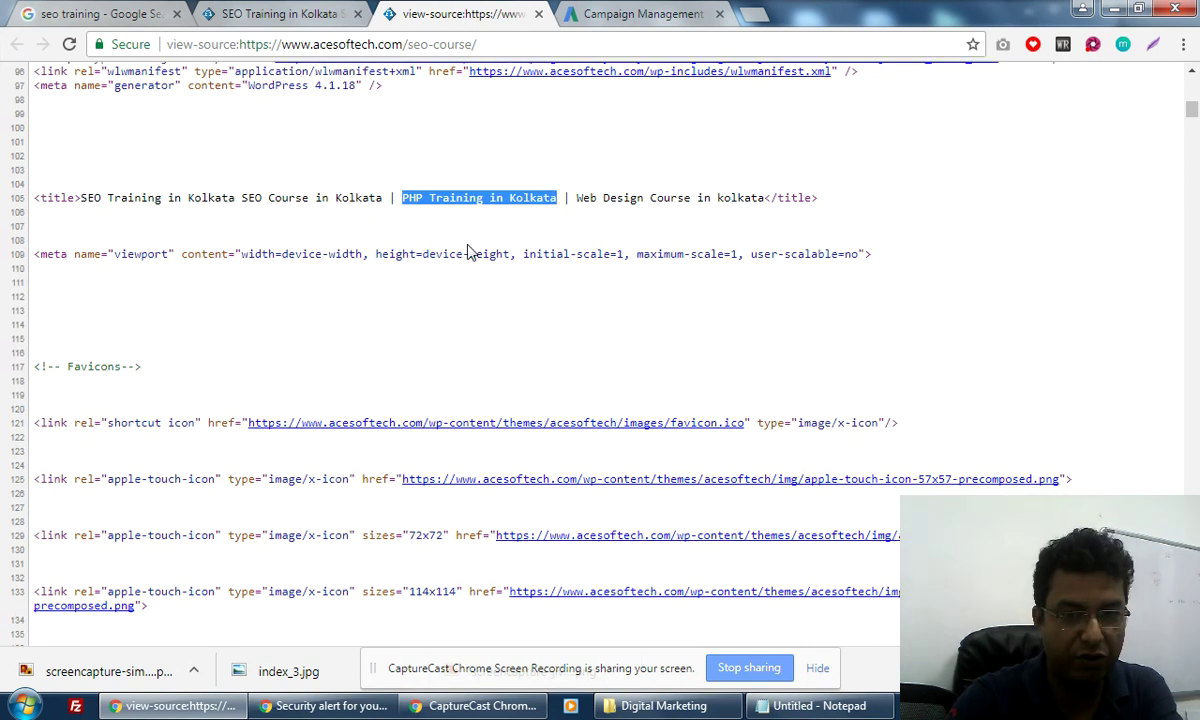
{"action": "scroll", "coordinate": [471, 254], "scroll_direction": "up", "scroll_amount": 1}
{"action": "scroll", "coordinate": [471, 254], "scroll_direction": "up", "scroll_amount": 10}
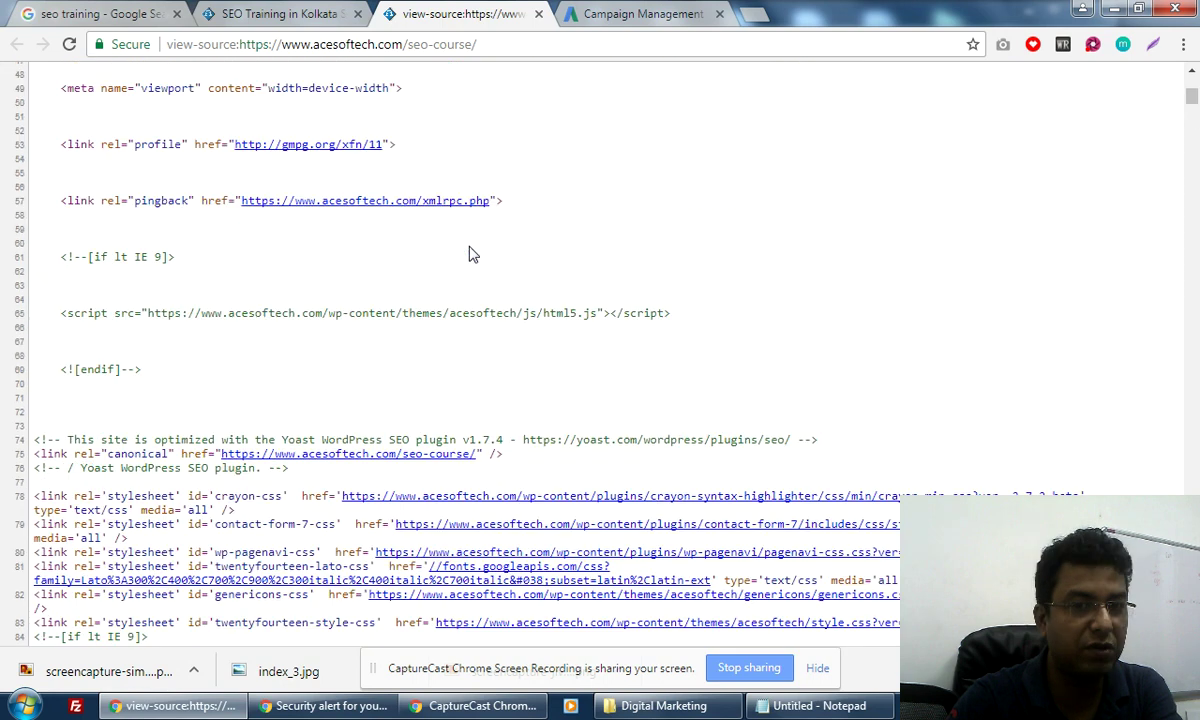
{"action": "scroll", "coordinate": [471, 254], "scroll_direction": "up", "scroll_amount": 7}
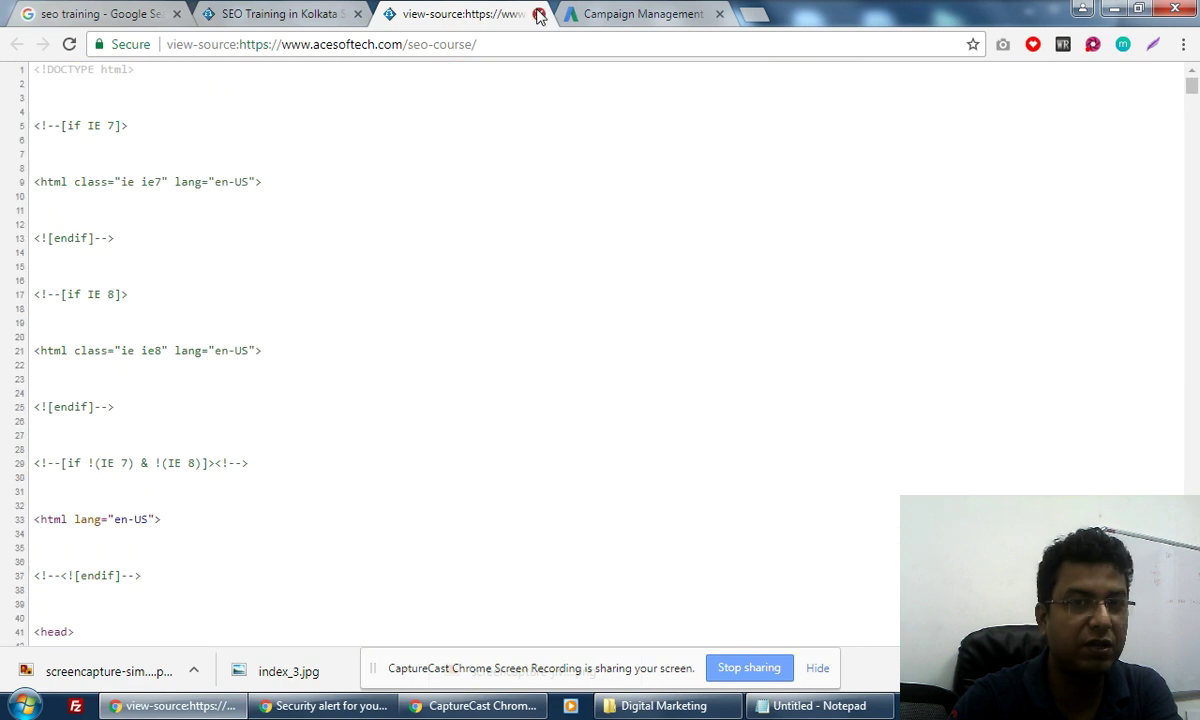
{"action": "left_click", "coordinate": [538, 14]}
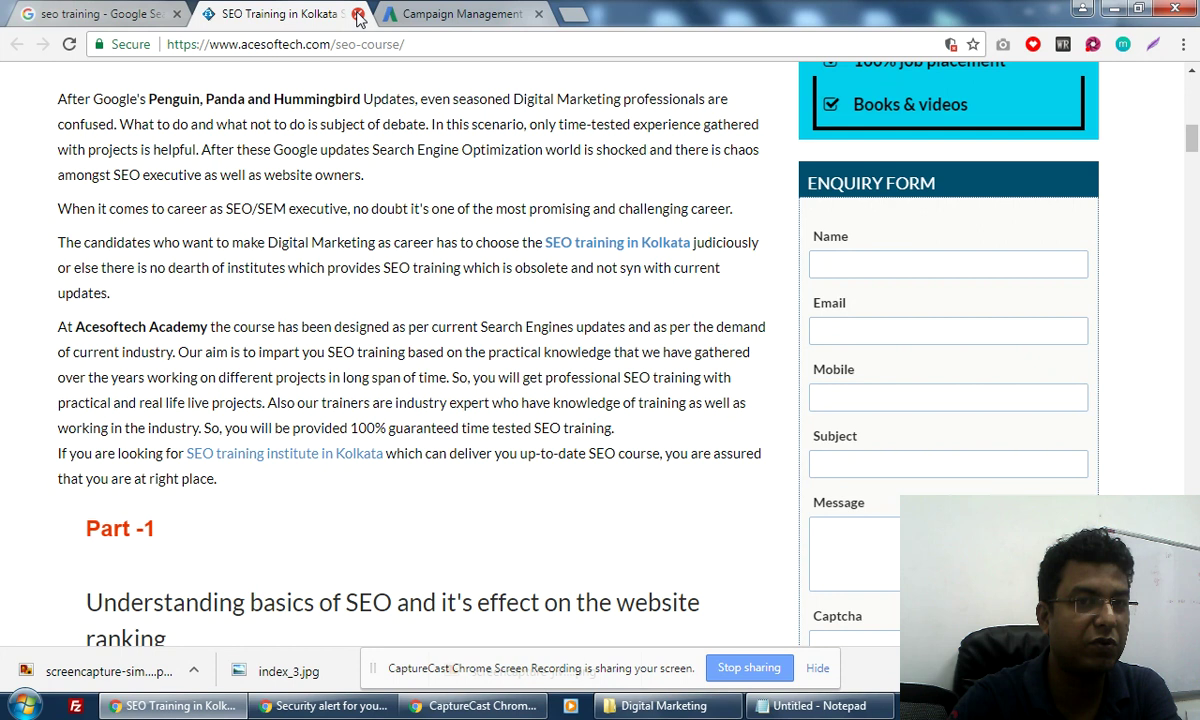
{"action": "left_click", "coordinate": [358, 14]}
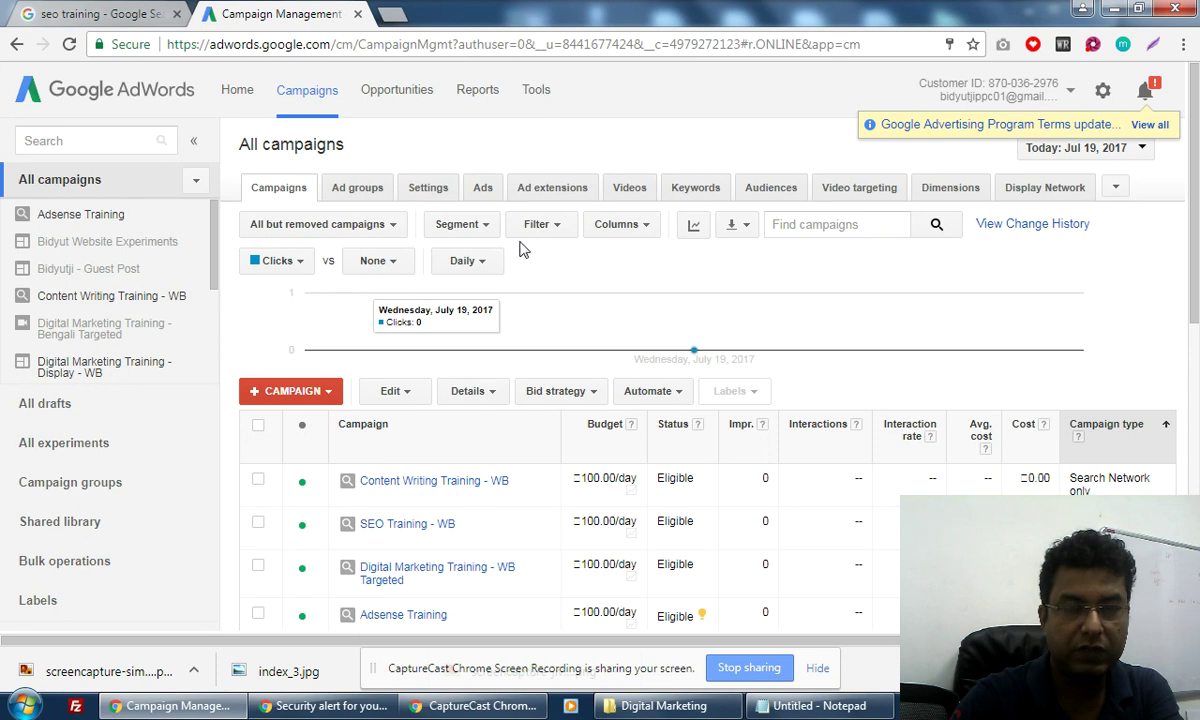
Open the Keyword Planner in Google AdWords.
{"action": "left_click", "coordinate": [536, 90]}
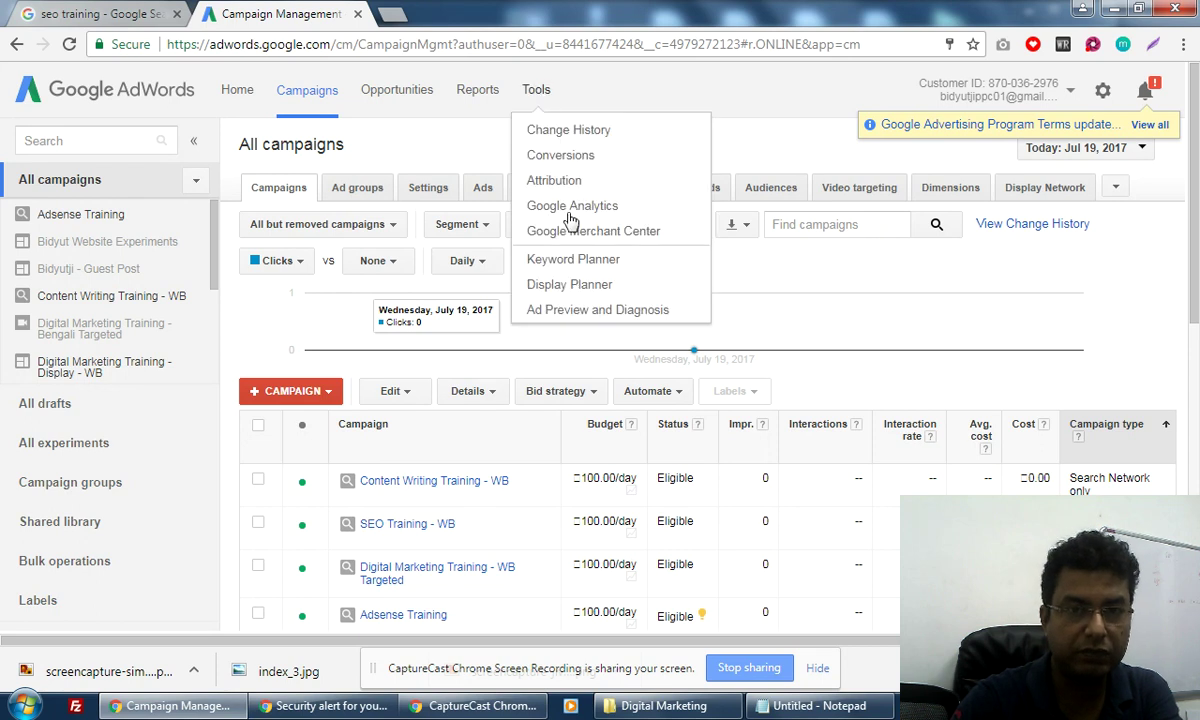
{"action": "left_click", "coordinate": [537, 91]}
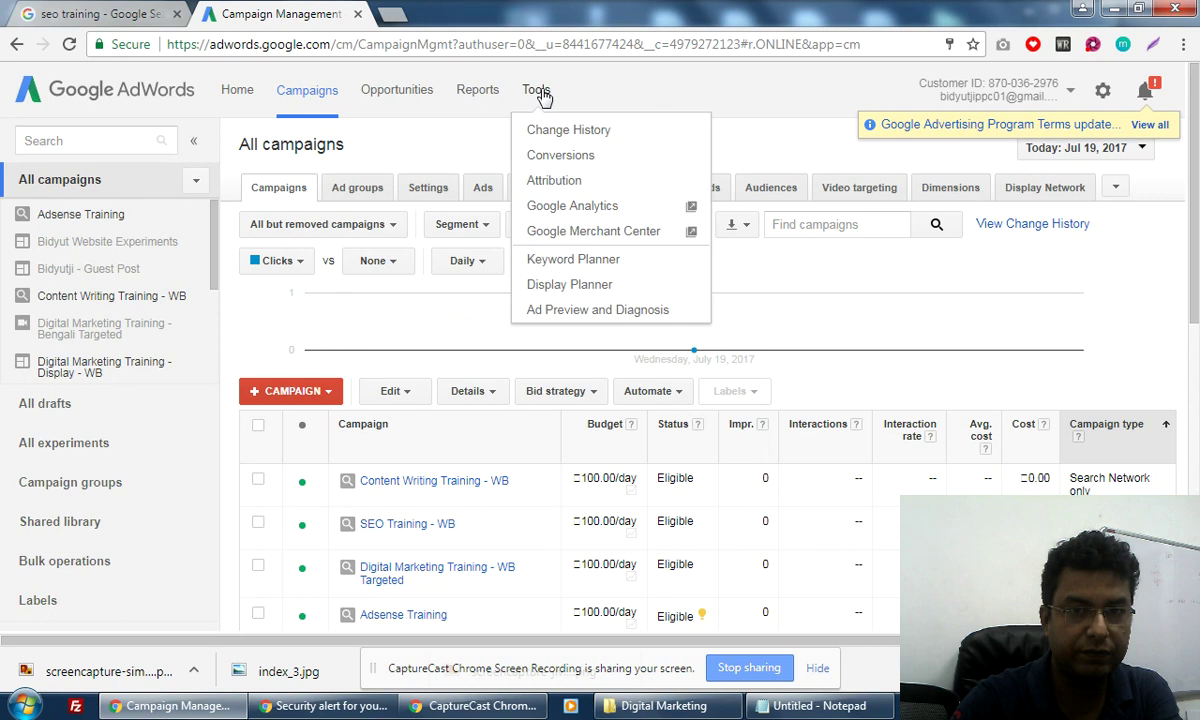
{"action": "left_click", "coordinate": [573, 261]}
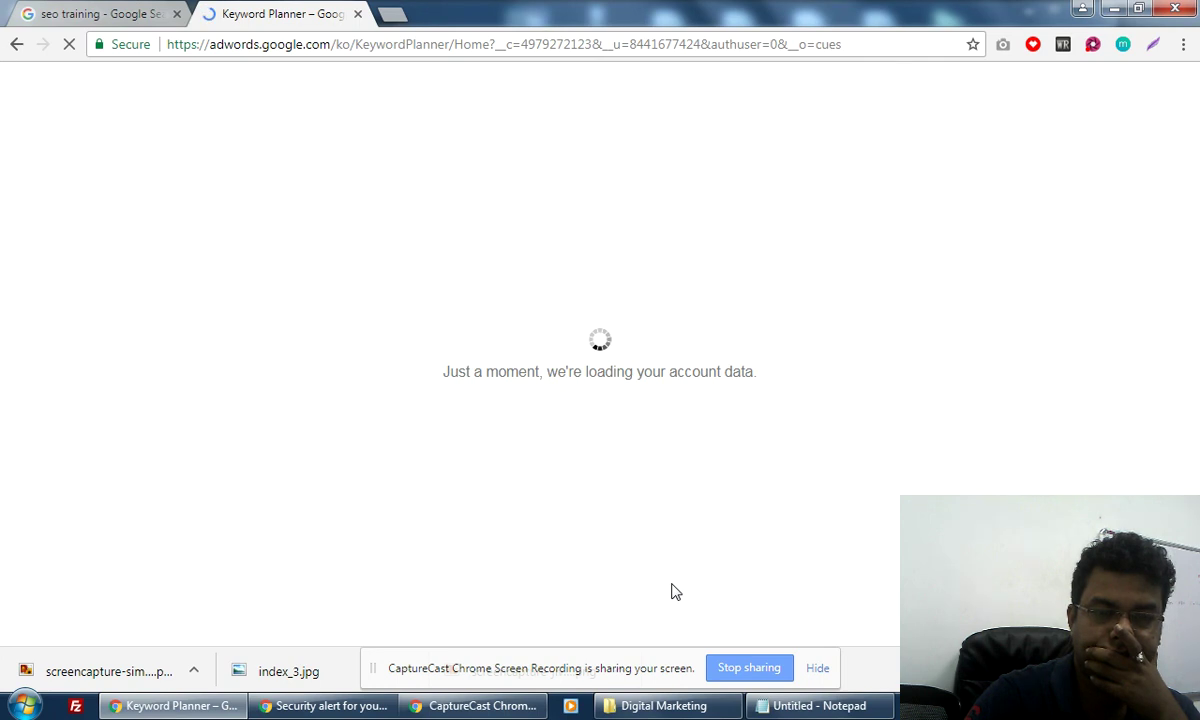
{"action": "left_click", "coordinate": [345, 708]}
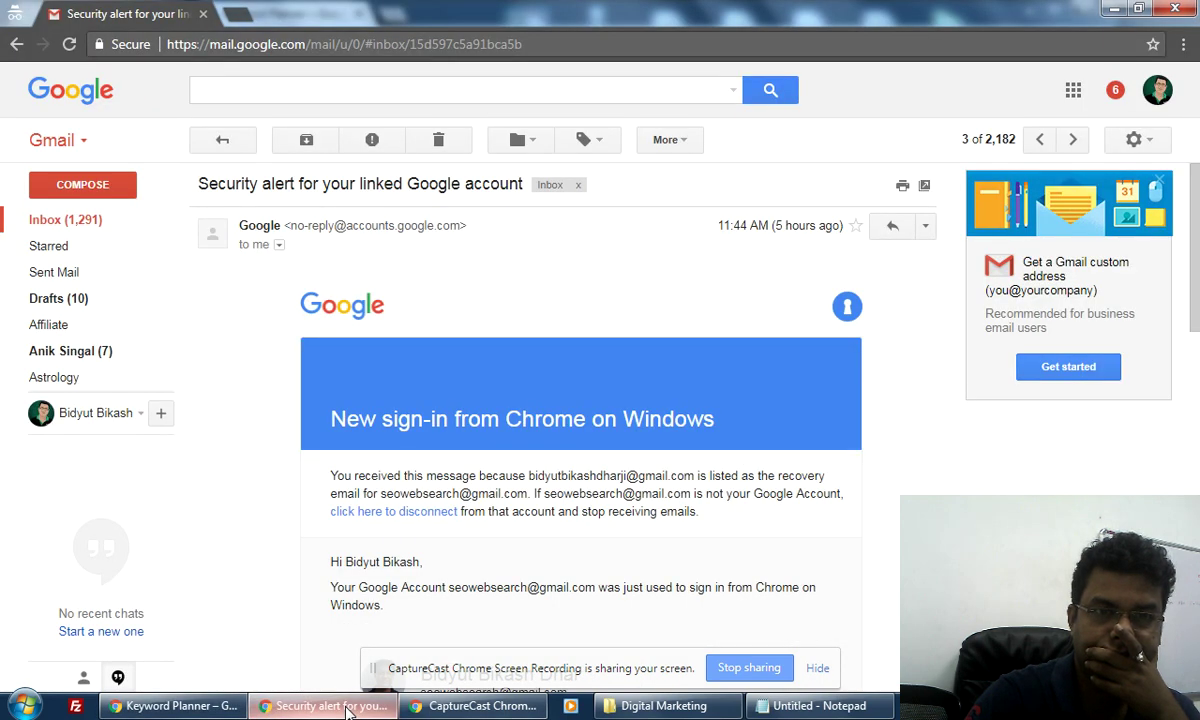
{"action": "left_click", "coordinate": [345, 708]}
{"action": "left_click", "coordinate": [345, 708]}
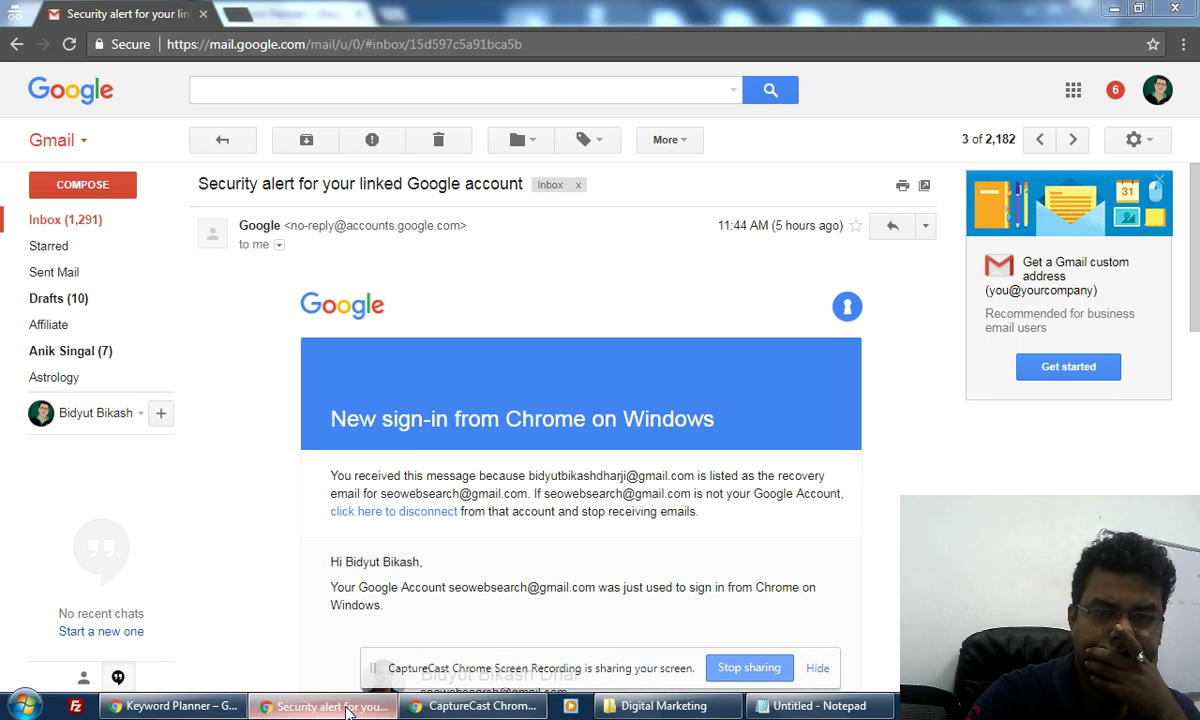
{"action": "left_click", "coordinate": [345, 708]}
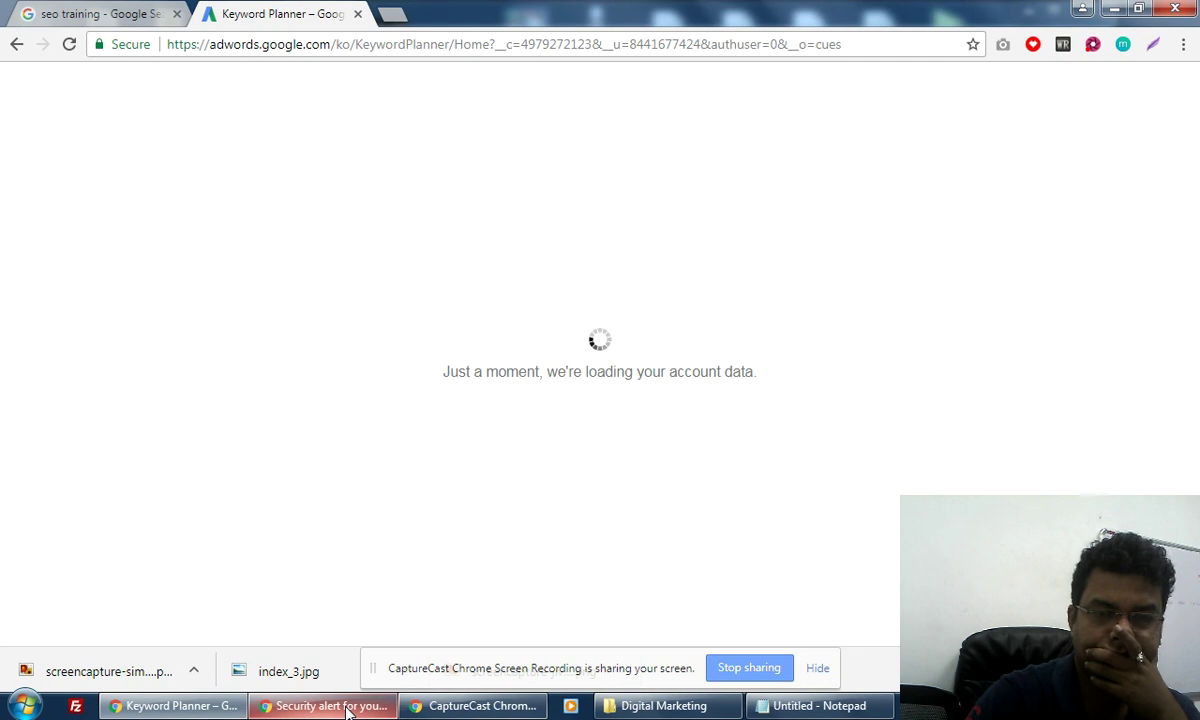
{"action": "left_click", "coordinate": [348, 707]}
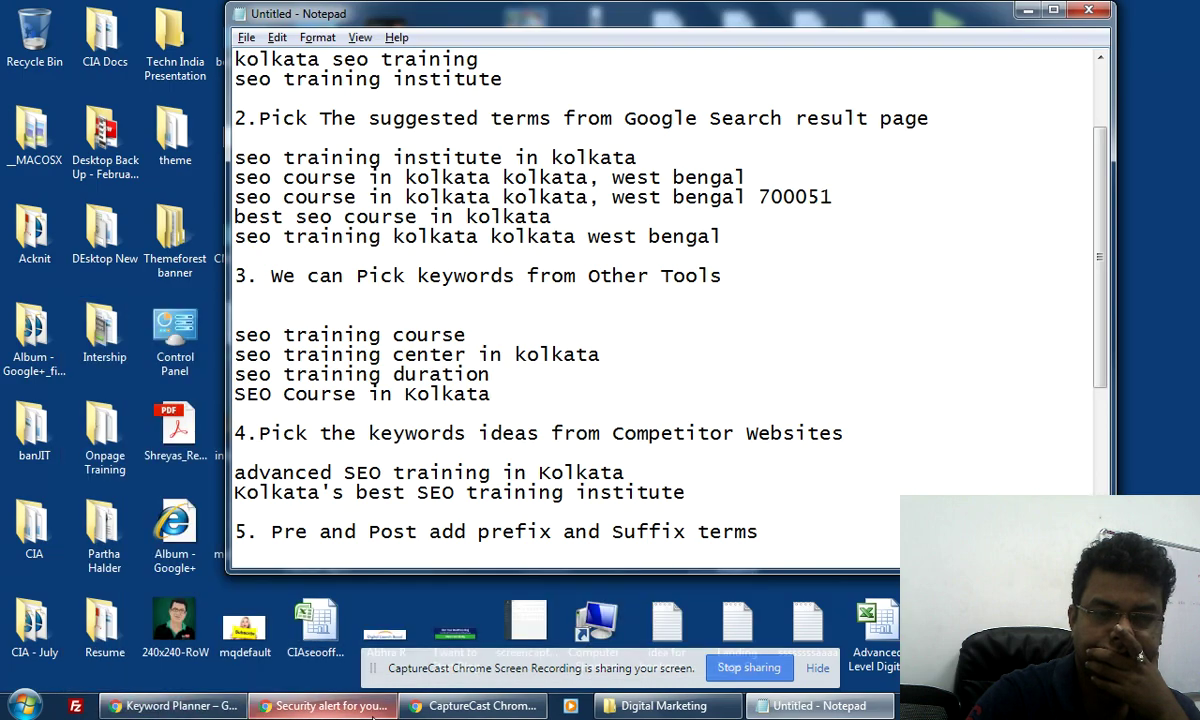
{"action": "left_click", "coordinate": [375, 707]}
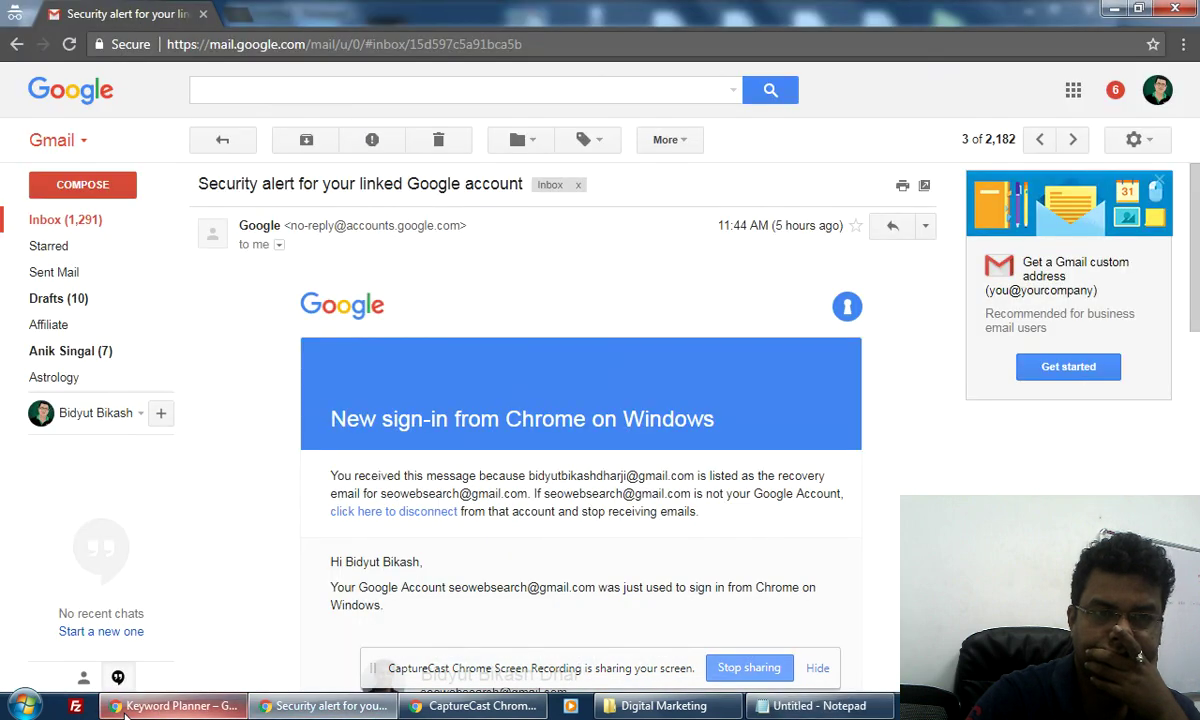
{"action": "left_click", "coordinate": [170, 706]}
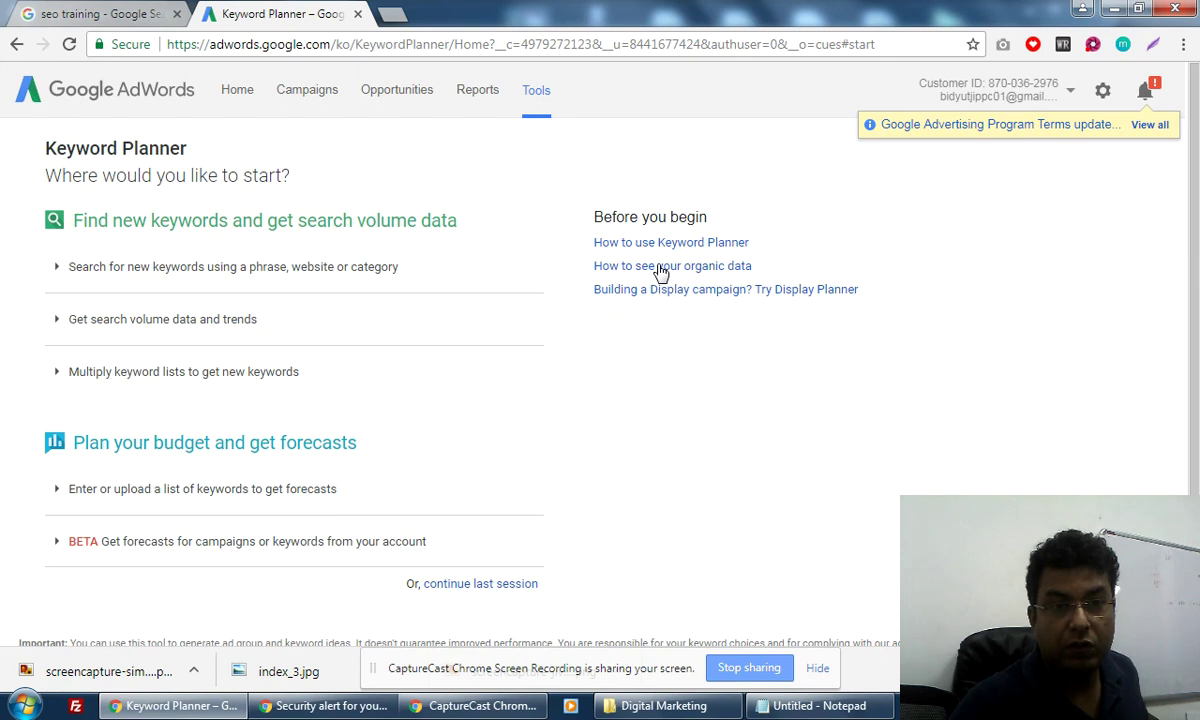
Open the new keyword search by phrase, website or category and copy Notepad's section 1 terms into the product or service field.
{"action": "left_click", "coordinate": [370, 284]}
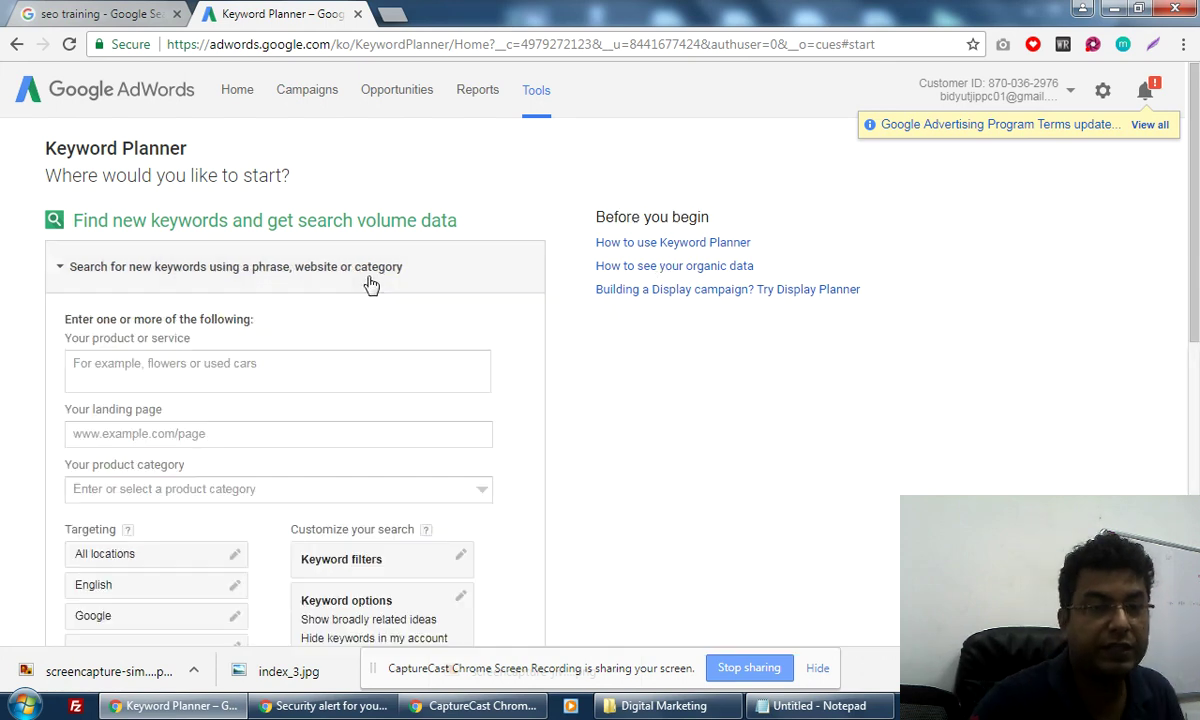
{"action": "left_click", "coordinate": [817, 705]}
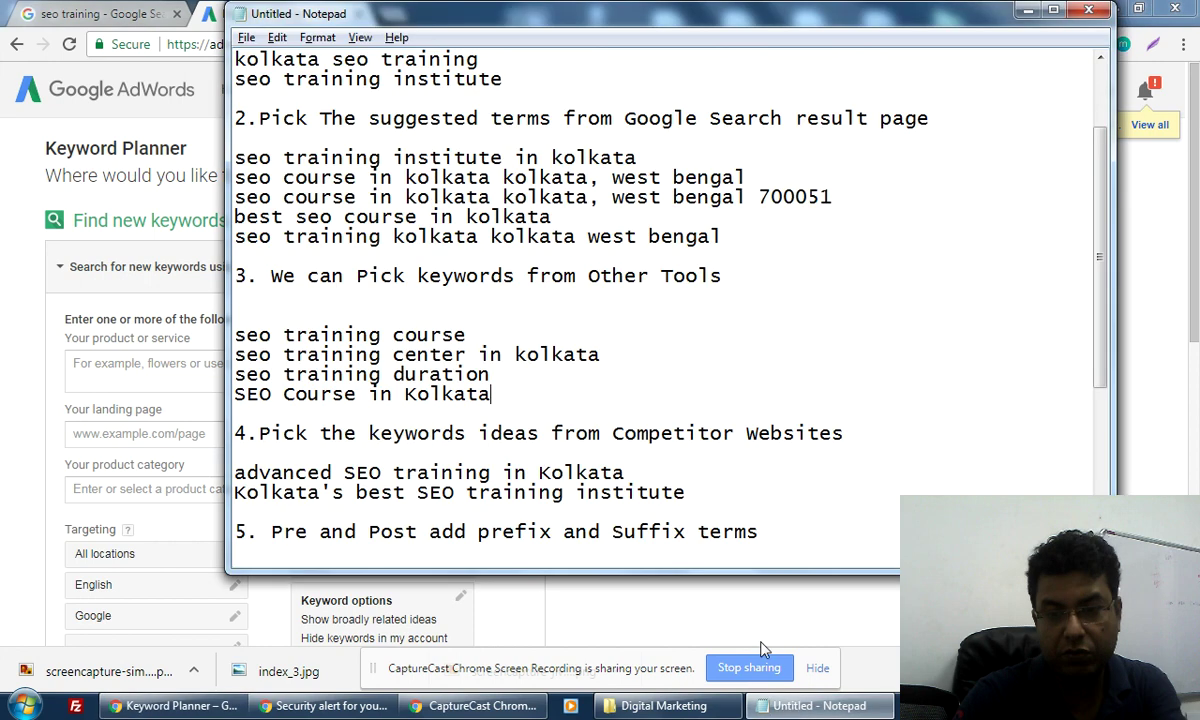
{"action": "scroll", "coordinate": [383, 206], "scroll_direction": "up", "scroll_amount": 2}
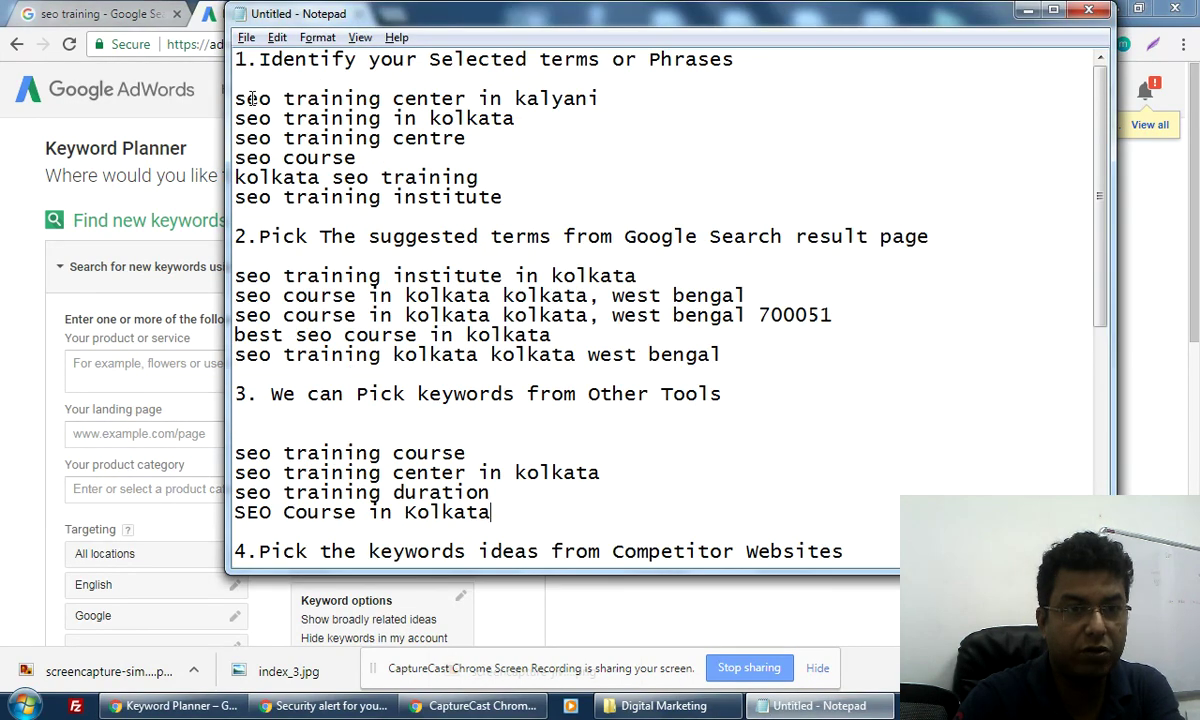
{"action": "left_click_drag", "start_coordinate": [232, 95], "coordinate": [507, 191]}
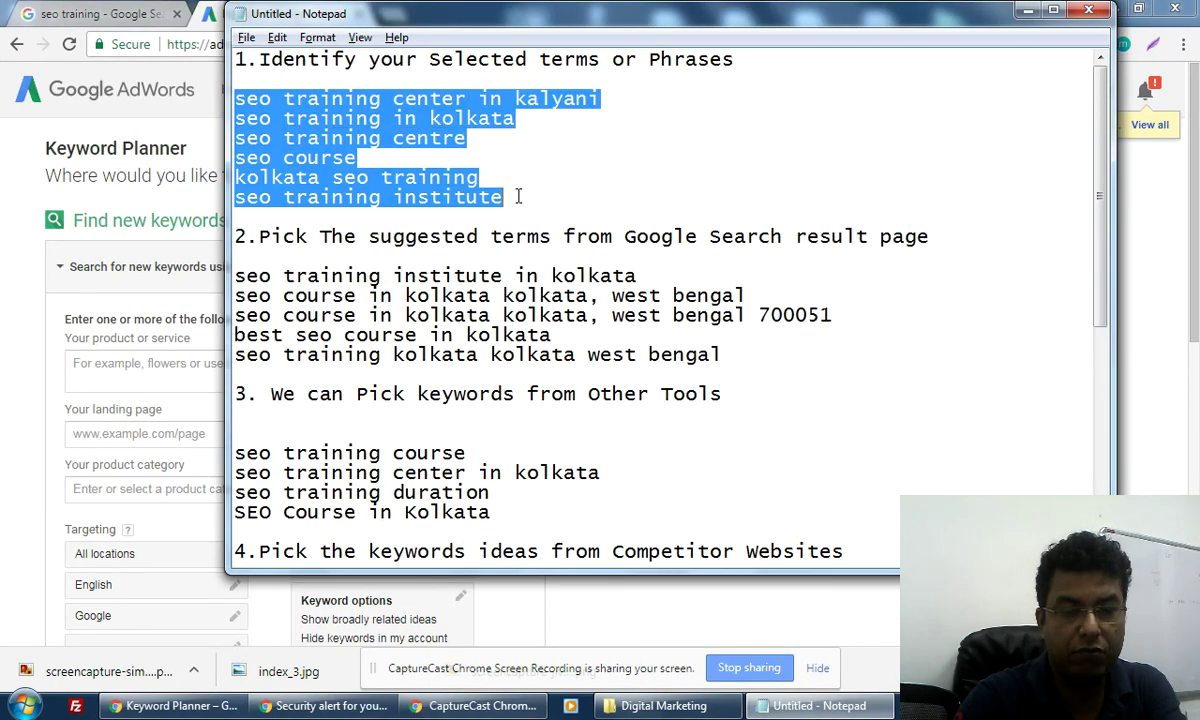
{"action": "left_click", "coordinate": [139, 420]}
{"action": "left_click", "coordinate": [133, 378]}
{"action": "key", "text": "ctrl+v"}
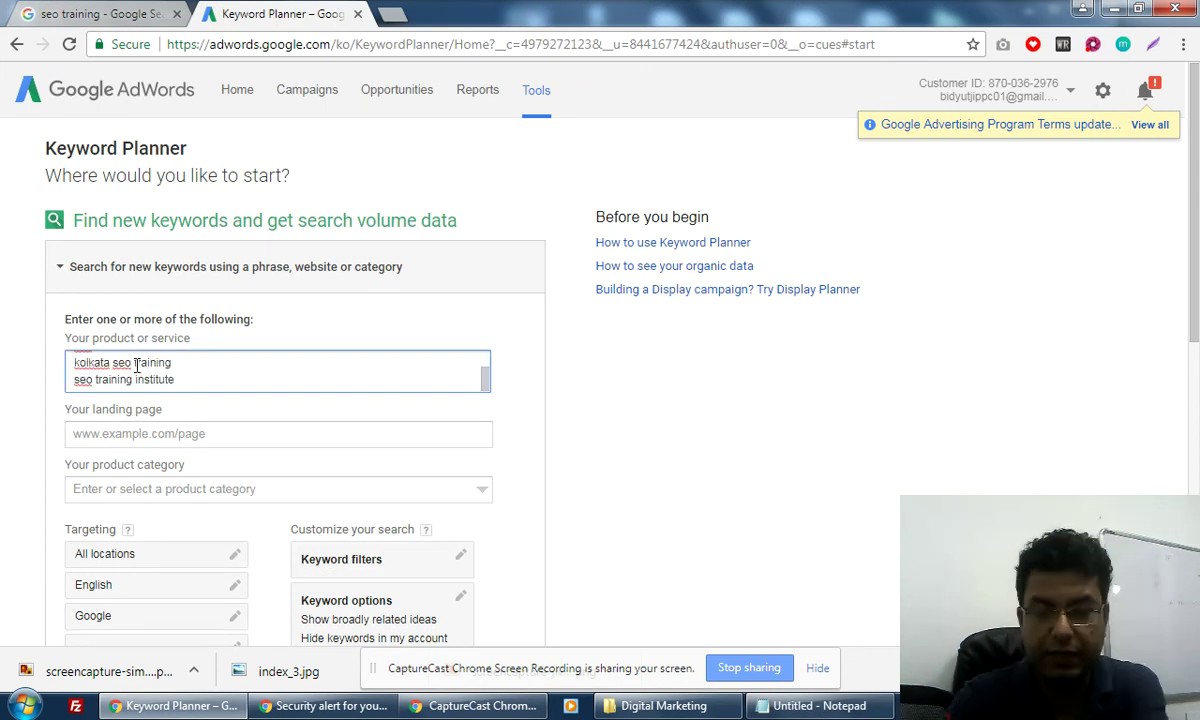
Append the section 2 suggested search terms from Notepad to the product or service field, starting on a new line.
{"action": "key", "text": "Return"}
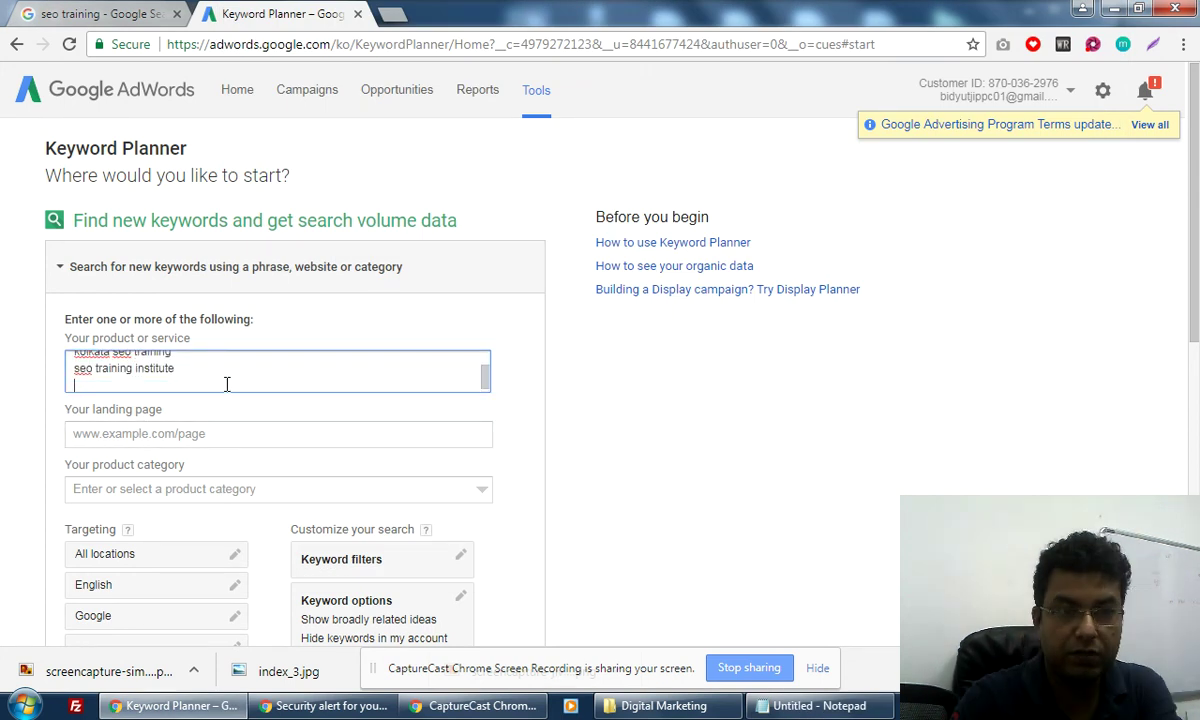
{"action": "key", "text": "alt+Tab"}
{"action": "left_click", "coordinate": [240, 274]}
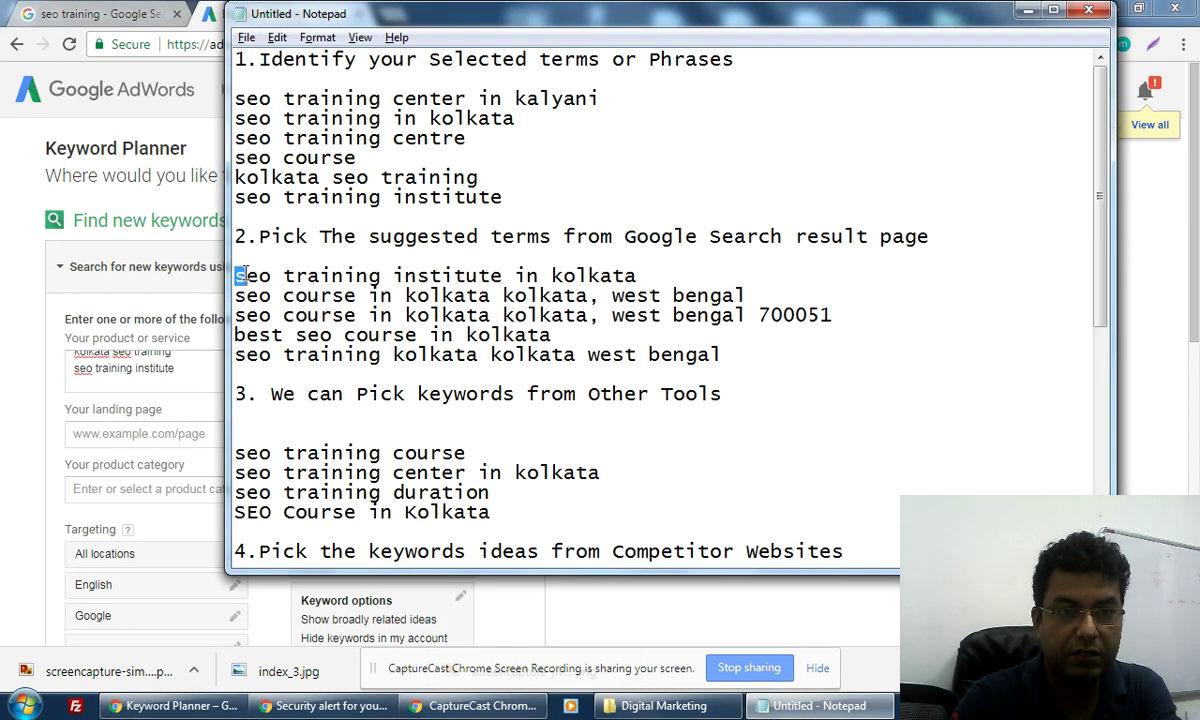
{"action": "left_click_drag", "start_coordinate": [240, 274], "coordinate": [769, 356]}
{"action": "key", "text": "ctrl+c"}
{"action": "key", "text": "alt+Tab"}
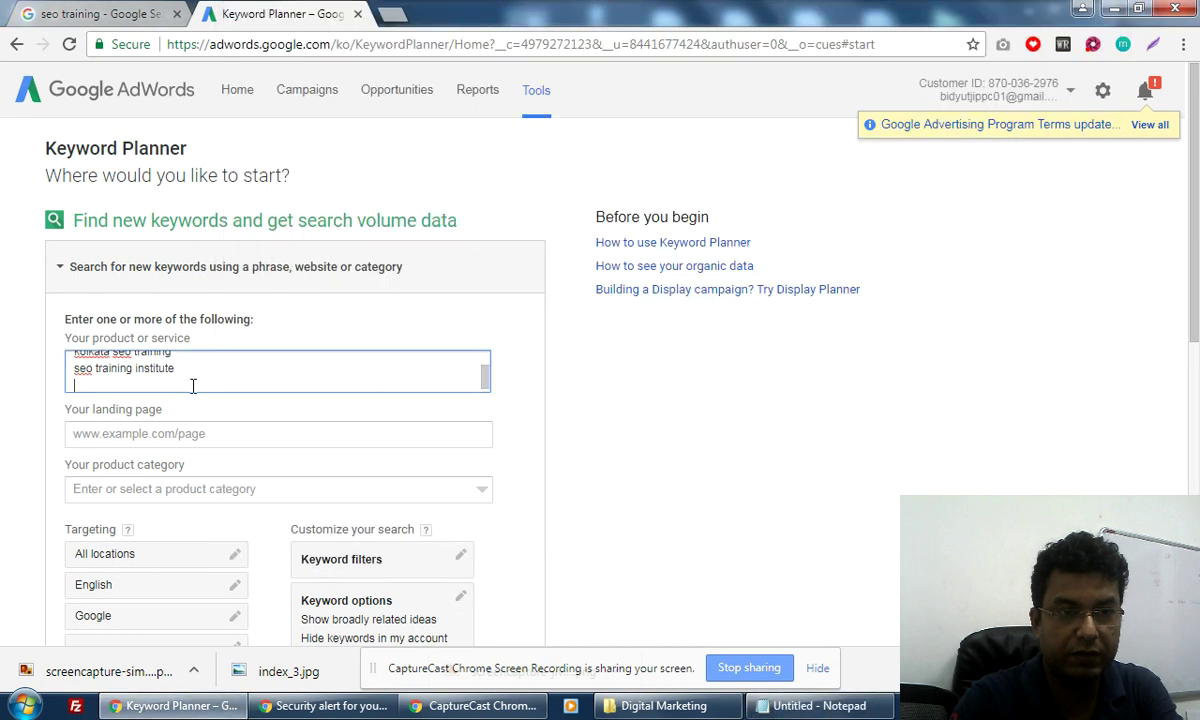
{"action": "key", "text": "ctrl+v"}
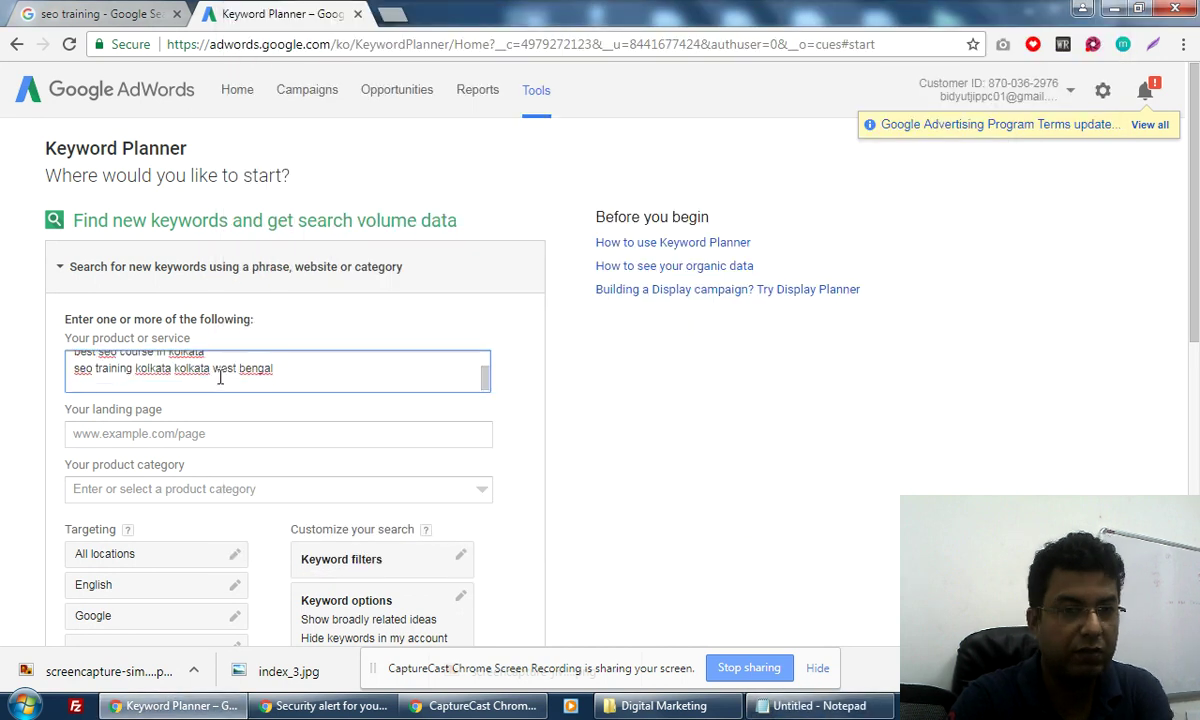
Append the section 3 keywords, from "seo training course" to "SEO Course in Kolkata", to the product or service field.
{"action": "key", "text": "alt+Tab"}
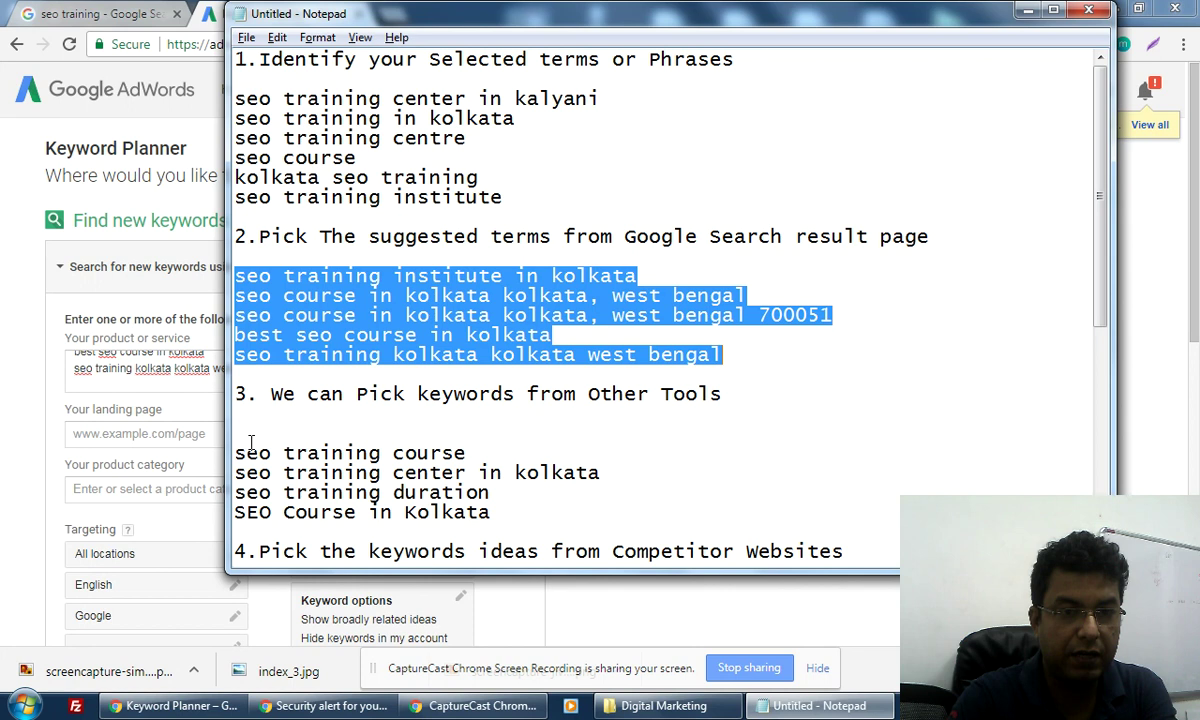
{"action": "left_click_drag", "start_coordinate": [236, 448], "coordinate": [549, 512]}
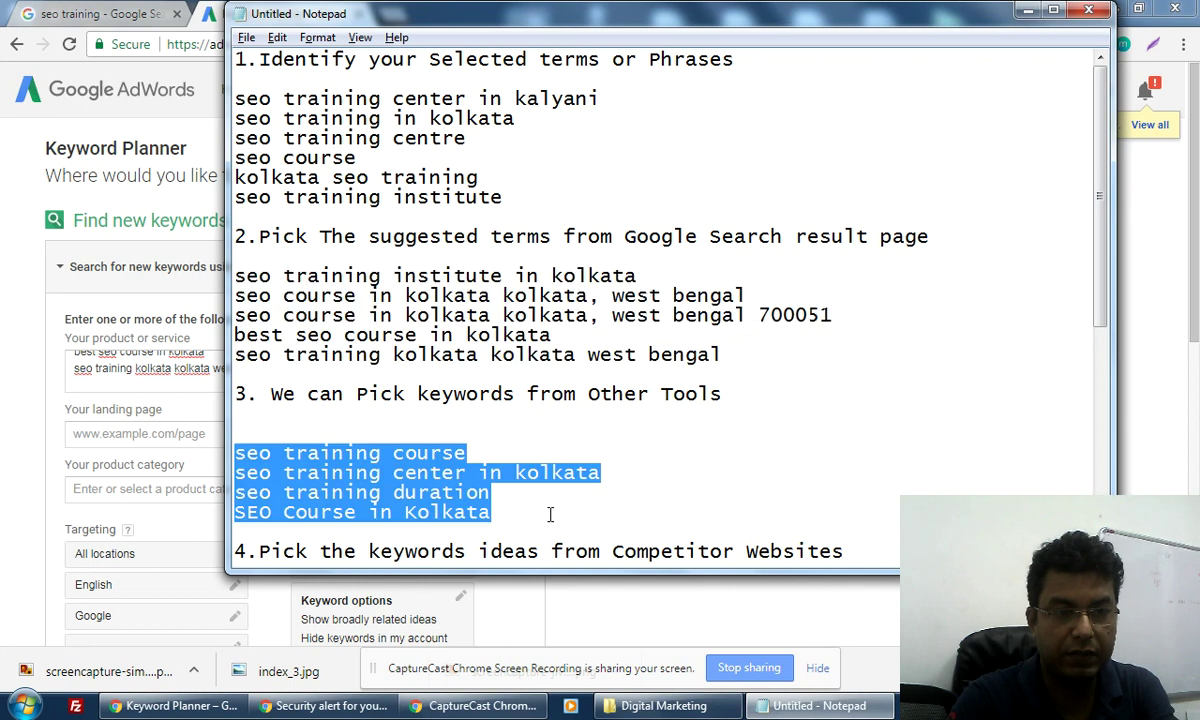
{"action": "key", "text": "ctrl+c"}
{"action": "key", "text": "alt+Tab"}
{"action": "key", "text": "ctrl+v"}
Append the section 4 competitor keywords, "advanced SEO training in Kolkata" and "Kolkata's best SEO training institute", to the product or service field.
{"action": "key", "text": "alt+Tab"}
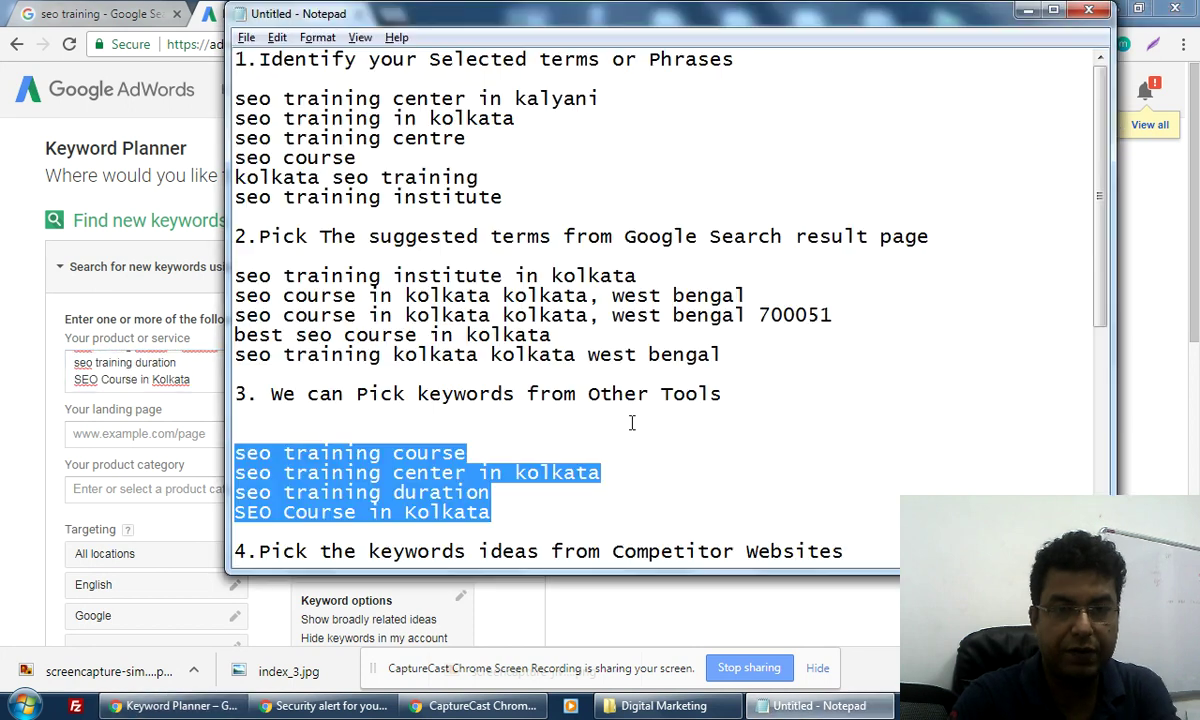
{"action": "scroll", "coordinate": [631, 422], "scroll_direction": "down", "scroll_amount": 4}
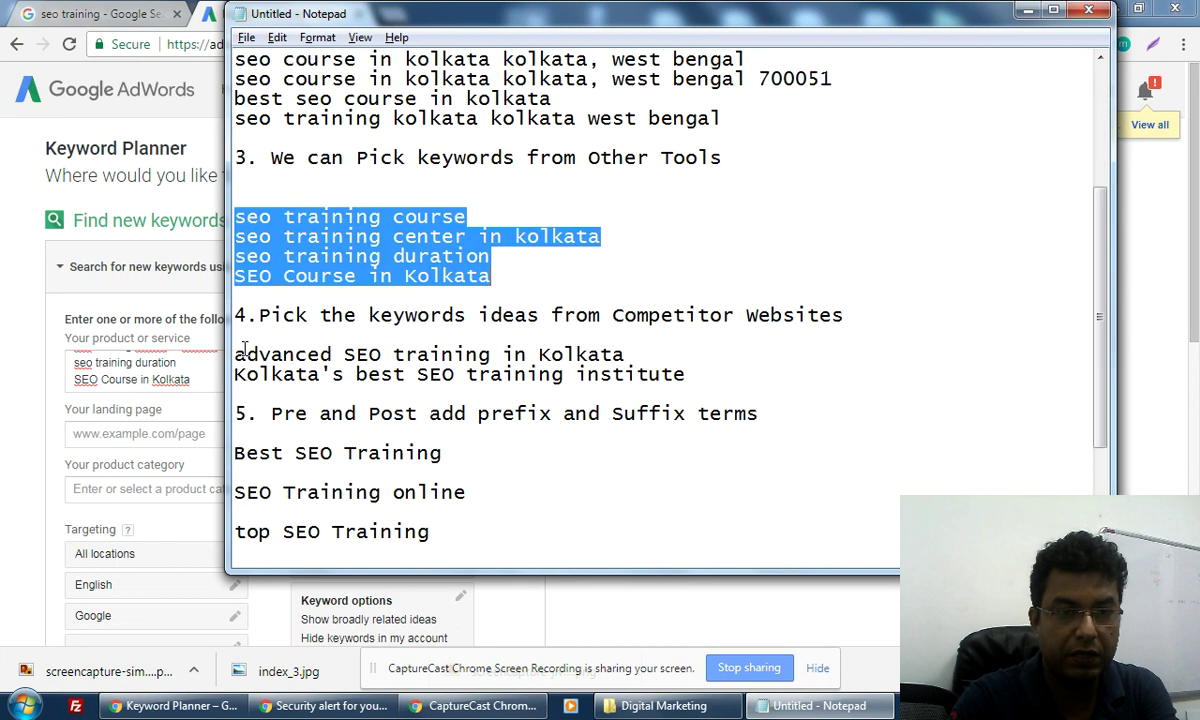
{"action": "left_click_drag", "start_coordinate": [271, 354], "coordinate": [685, 376]}
{"action": "left_click", "coordinate": [331, 354]}
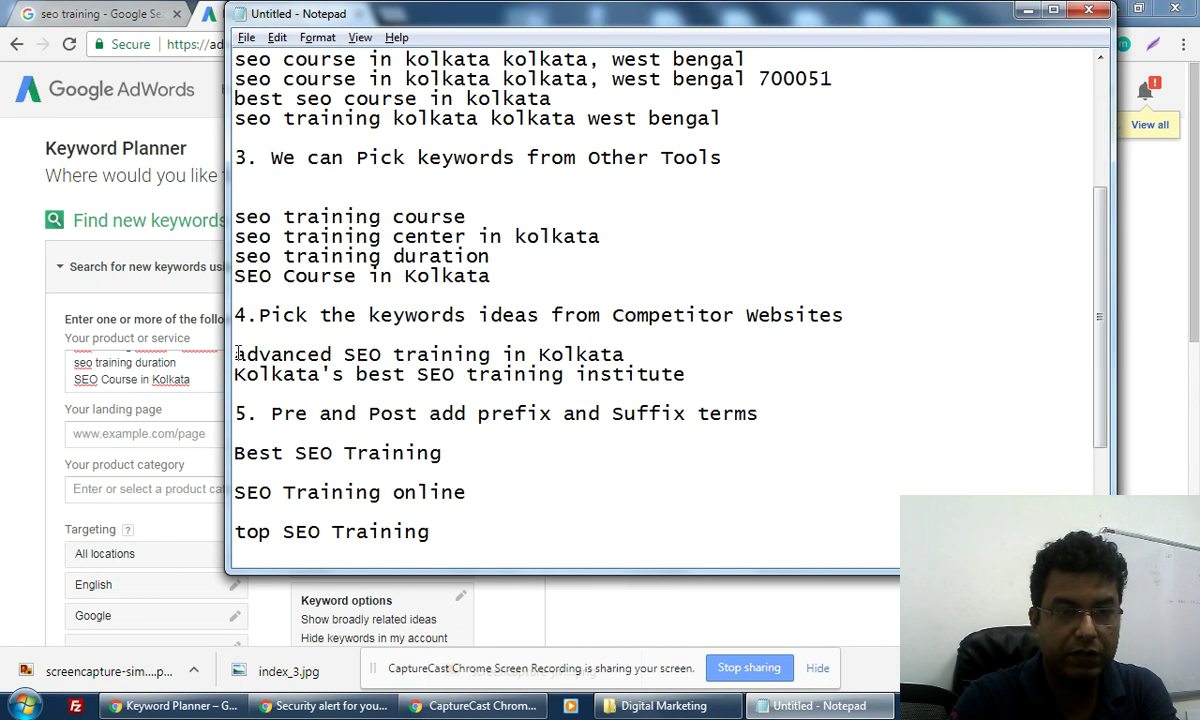
{"action": "left_click_drag", "start_coordinate": [236, 356], "coordinate": [718, 391]}
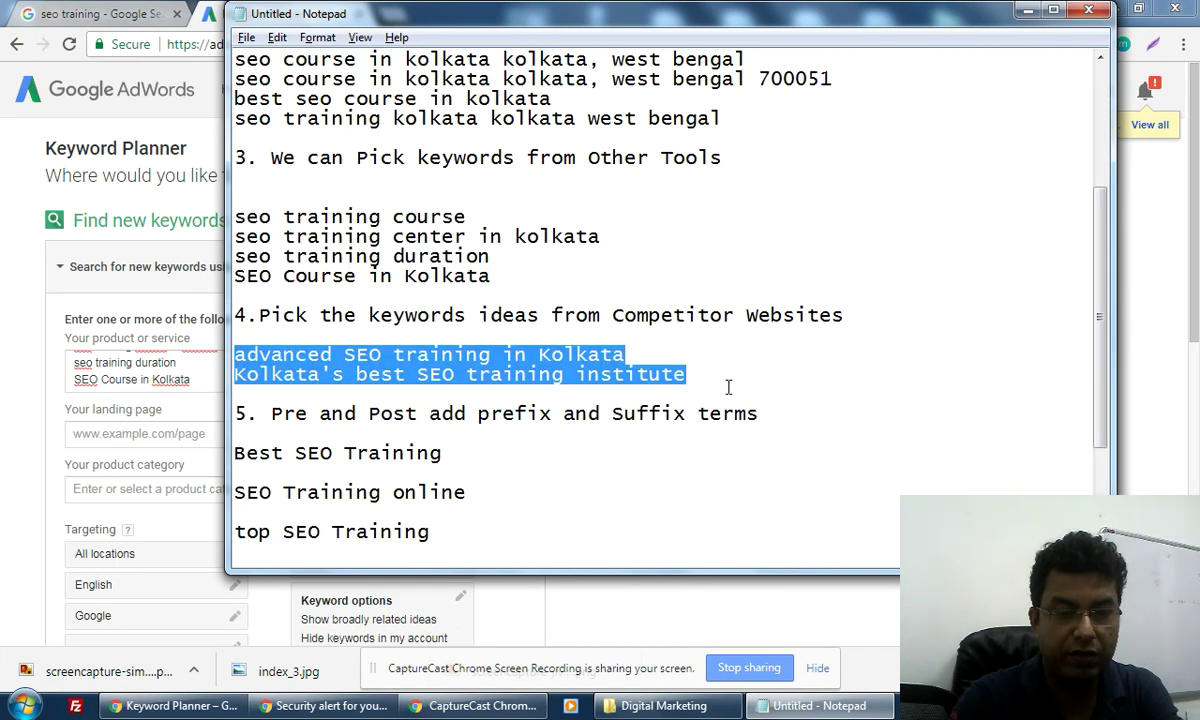
{"action": "left_click", "coordinate": [226, 403]}
{"action": "left_click", "coordinate": [225, 383]}
{"action": "key", "text": "Return"}
{"action": "key", "text": "ctrl+v"}
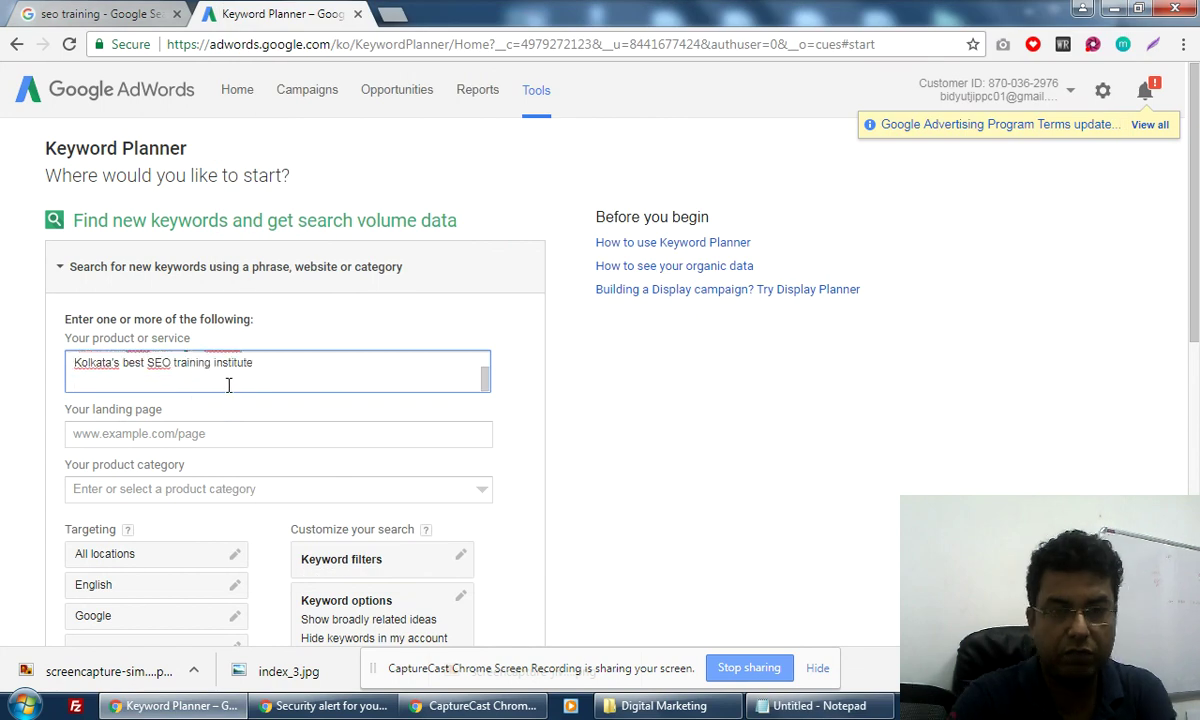
Append the section 5 prefix and suffix terms, "Best SEO Training", "SEO Training online" and "top SEO Training", from Notepad to the product or service field.
{"action": "key", "text": "alt+Tab"}
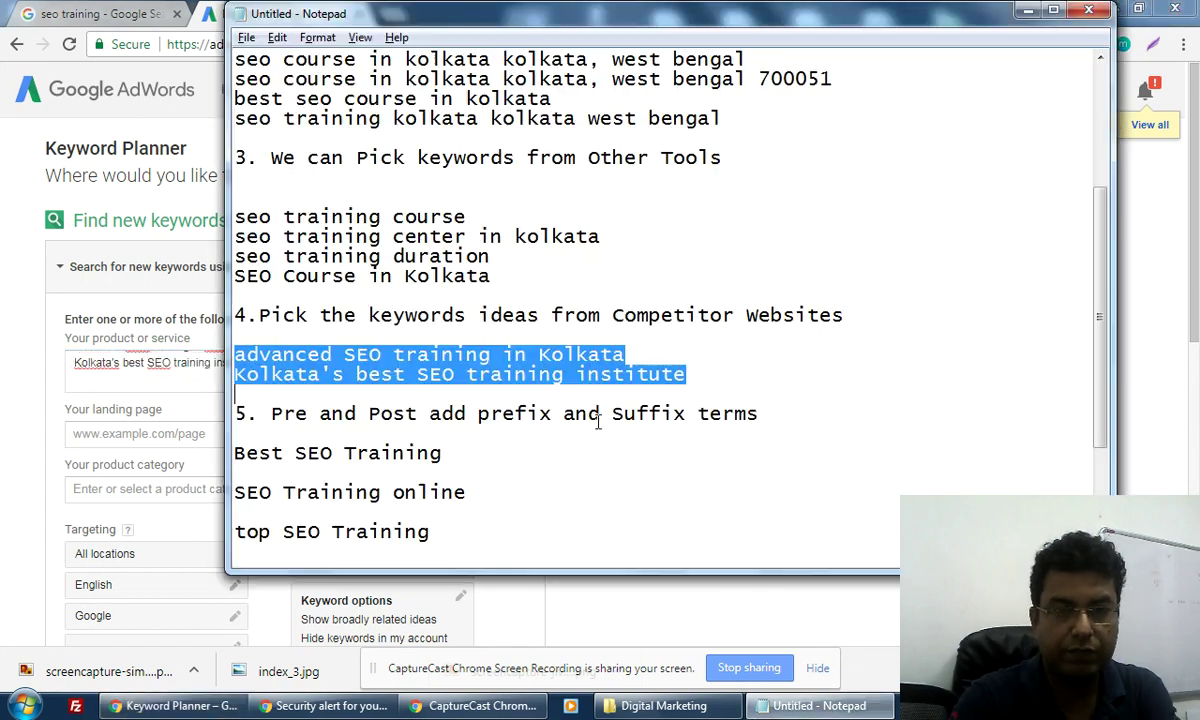
{"action": "scroll", "coordinate": [587, 421], "scroll_direction": "down", "scroll_amount": 3}
{"action": "left_click_drag", "start_coordinate": [234, 256], "coordinate": [471, 338]}
{"action": "key", "text": "alt+Tab"}
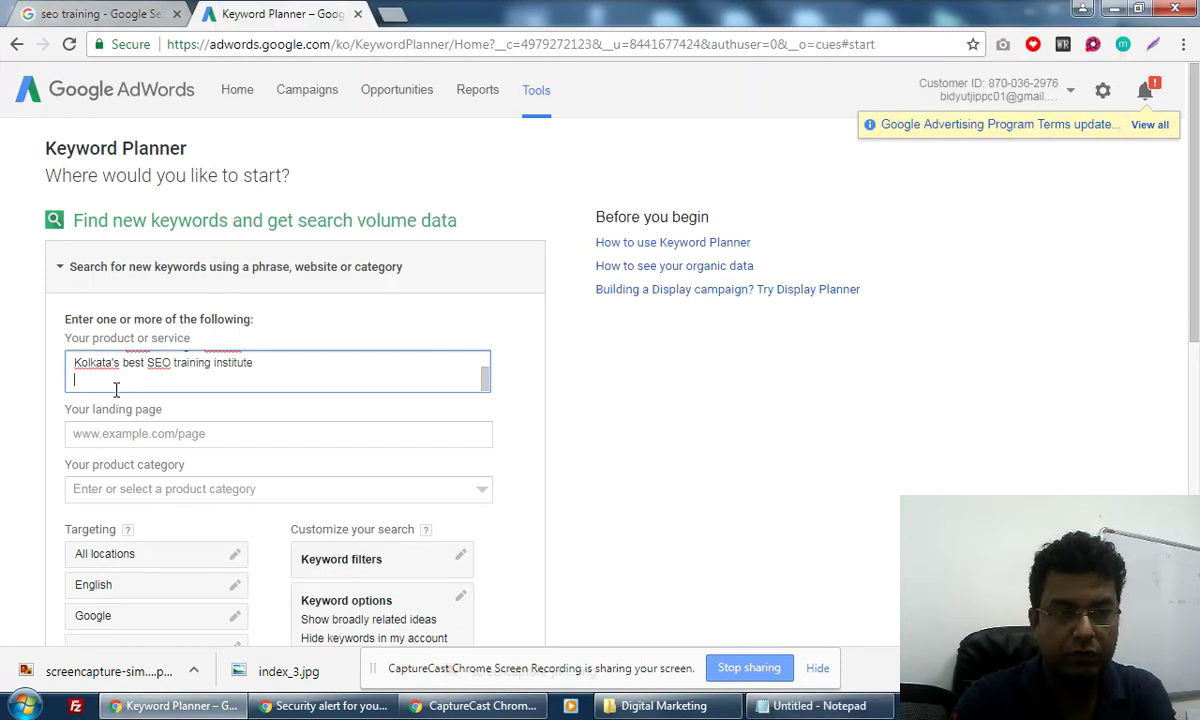
{"action": "key", "text": "ctrl+v"}
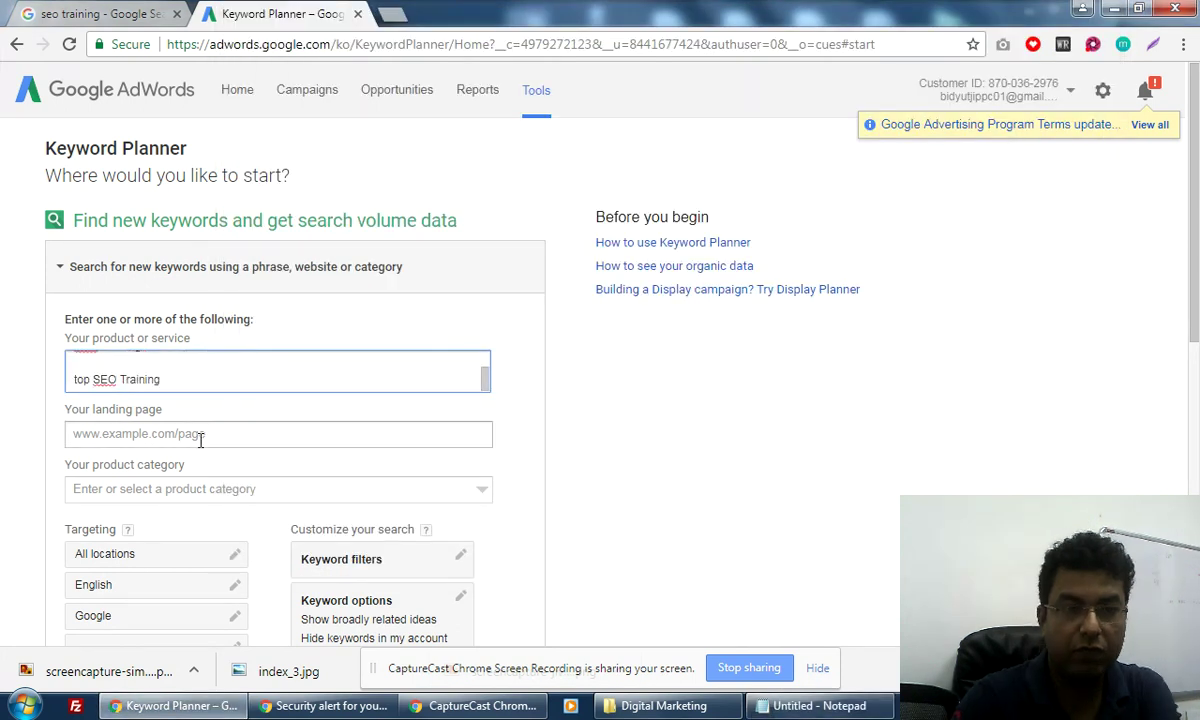
{"action": "scroll", "coordinate": [699, 495], "scroll_direction": "down", "scroll_amount": 5}
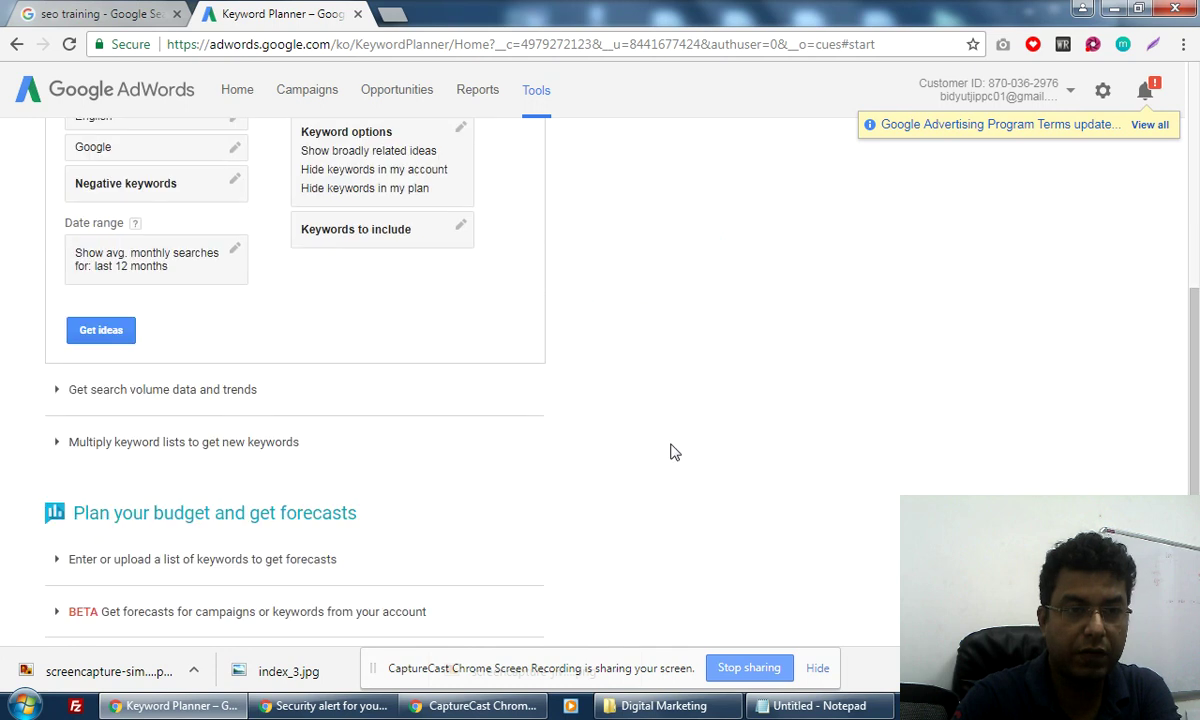
{"action": "scroll", "coordinate": [670, 453], "scroll_direction": "up", "scroll_amount": 2}
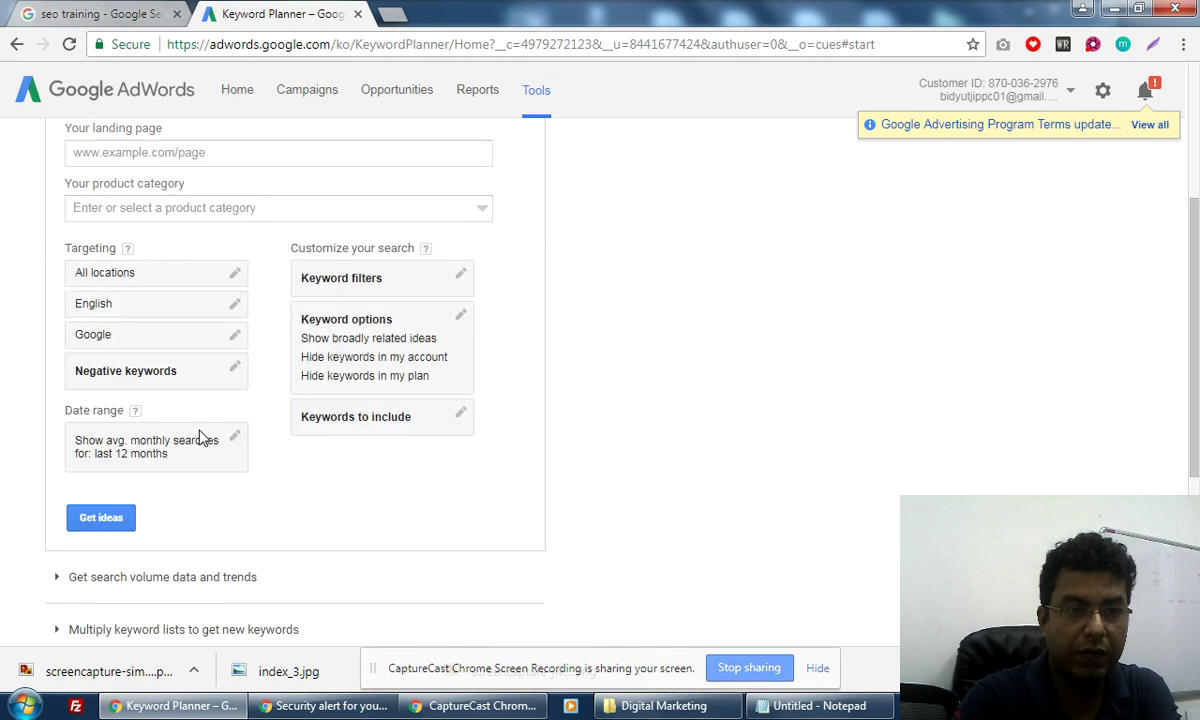
{"action": "left_click", "coordinate": [181, 285]}
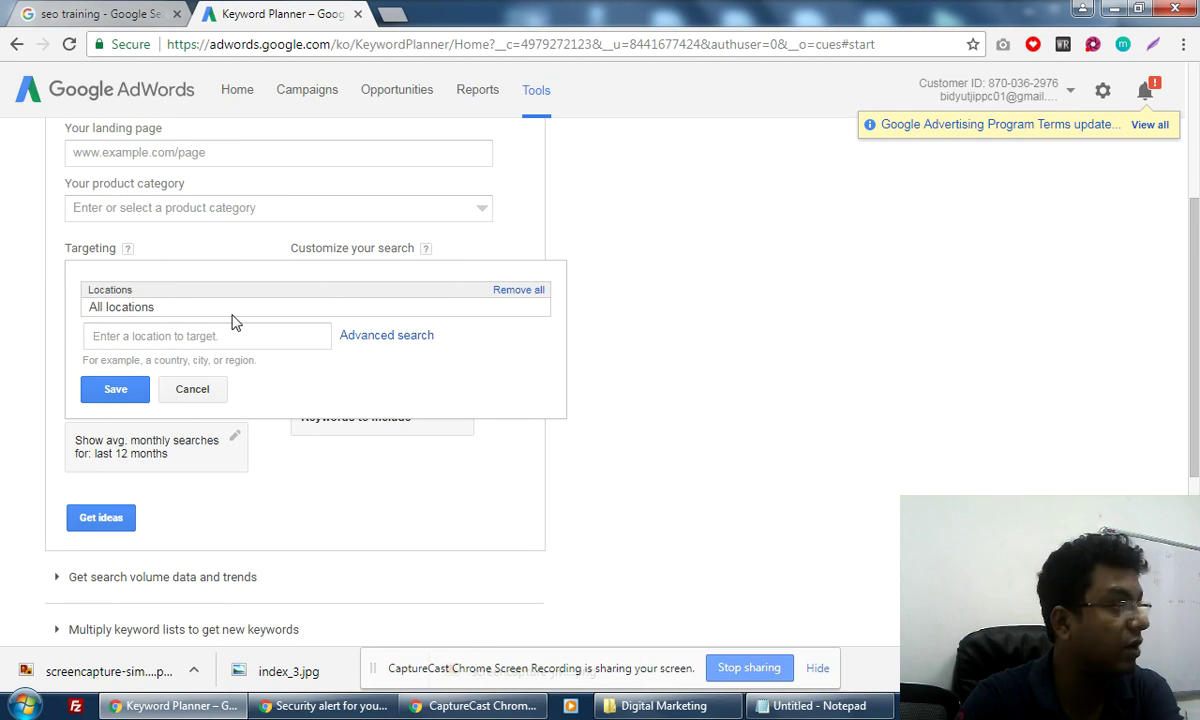
{"action": "left_click", "coordinate": [200, 337]}
{"action": "type", "text": "in"}
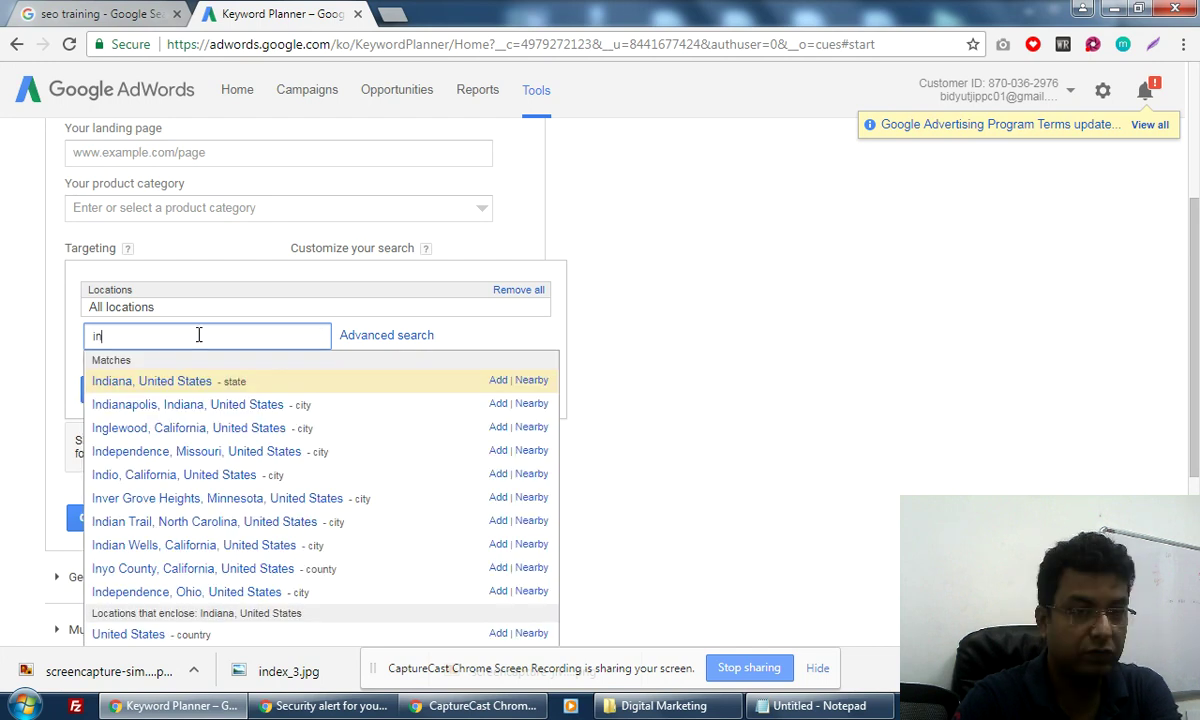
{"action": "type", "text": "di"}
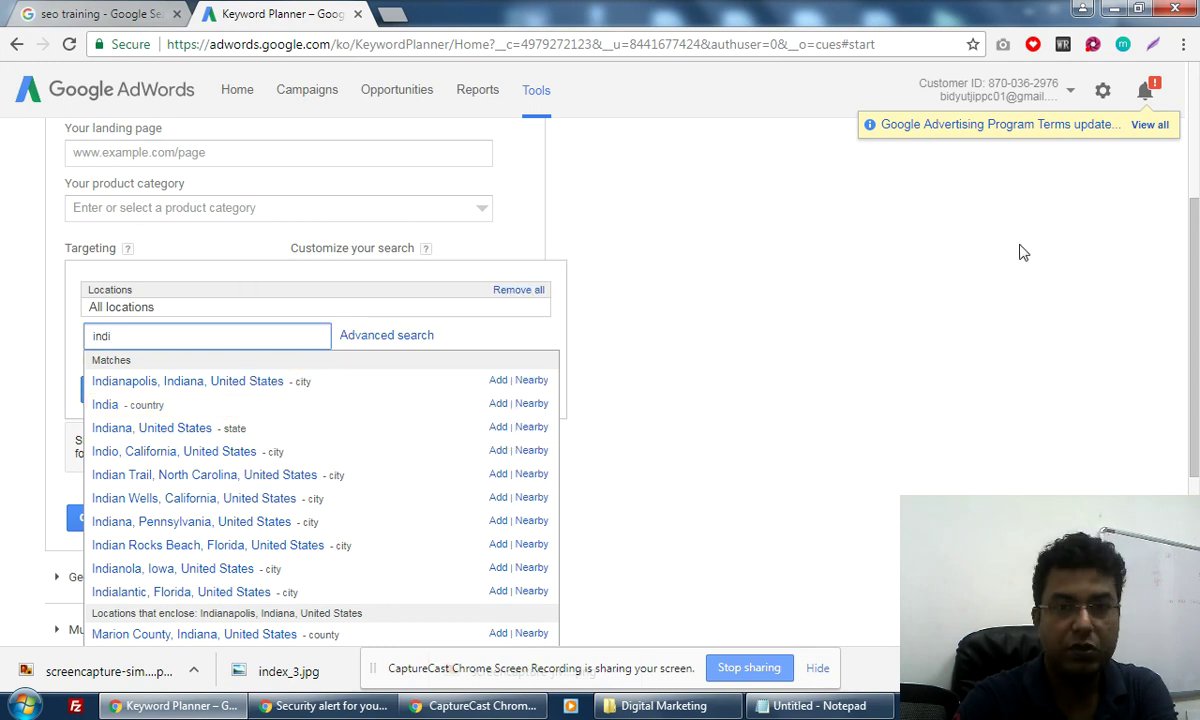
{"action": "left_click", "coordinate": [1020, 254]}
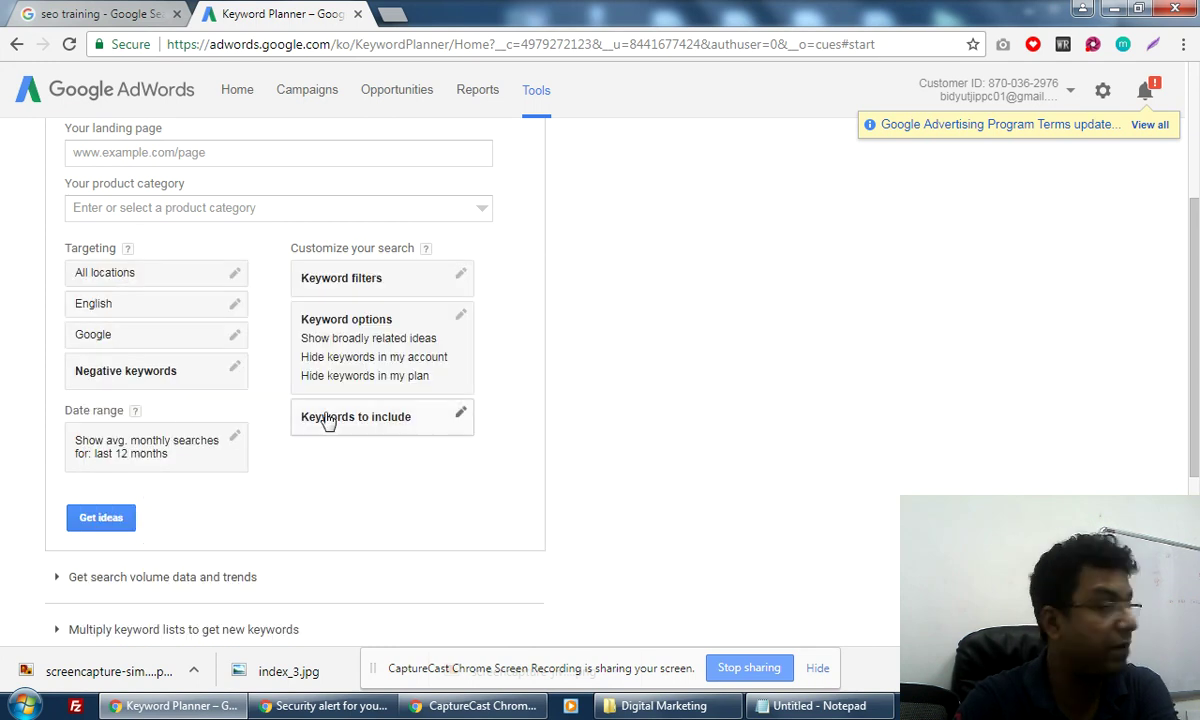
Replace all locations with the country India as the targeted location, save it and get the keyword ideas.
{"action": "left_click", "coordinate": [180, 273]}
{"action": "left_click", "coordinate": [188, 338]}
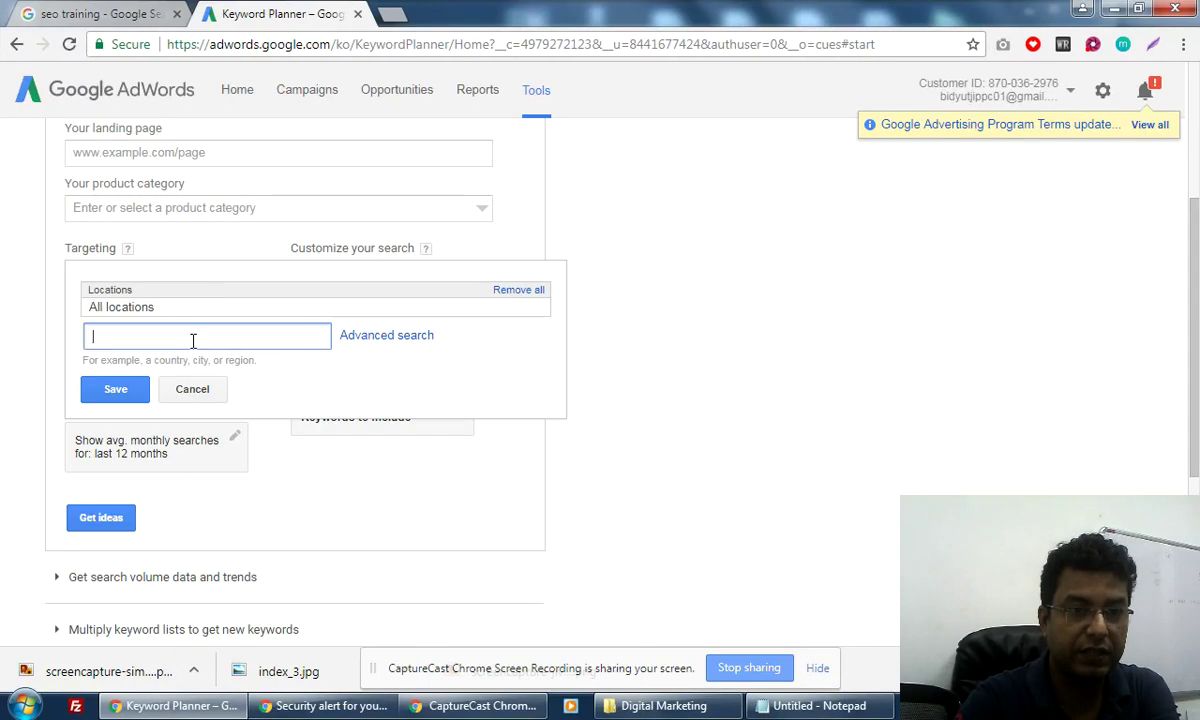
{"action": "type", "text": "India"}
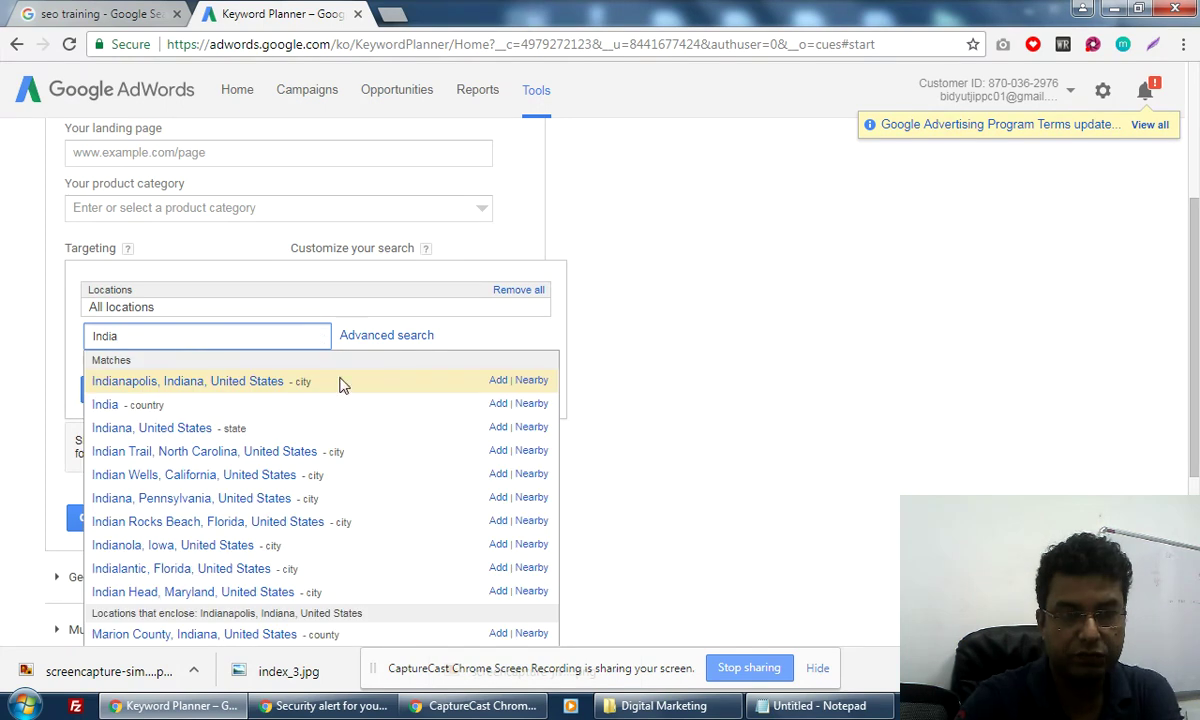
{"action": "left_click", "coordinate": [497, 404]}
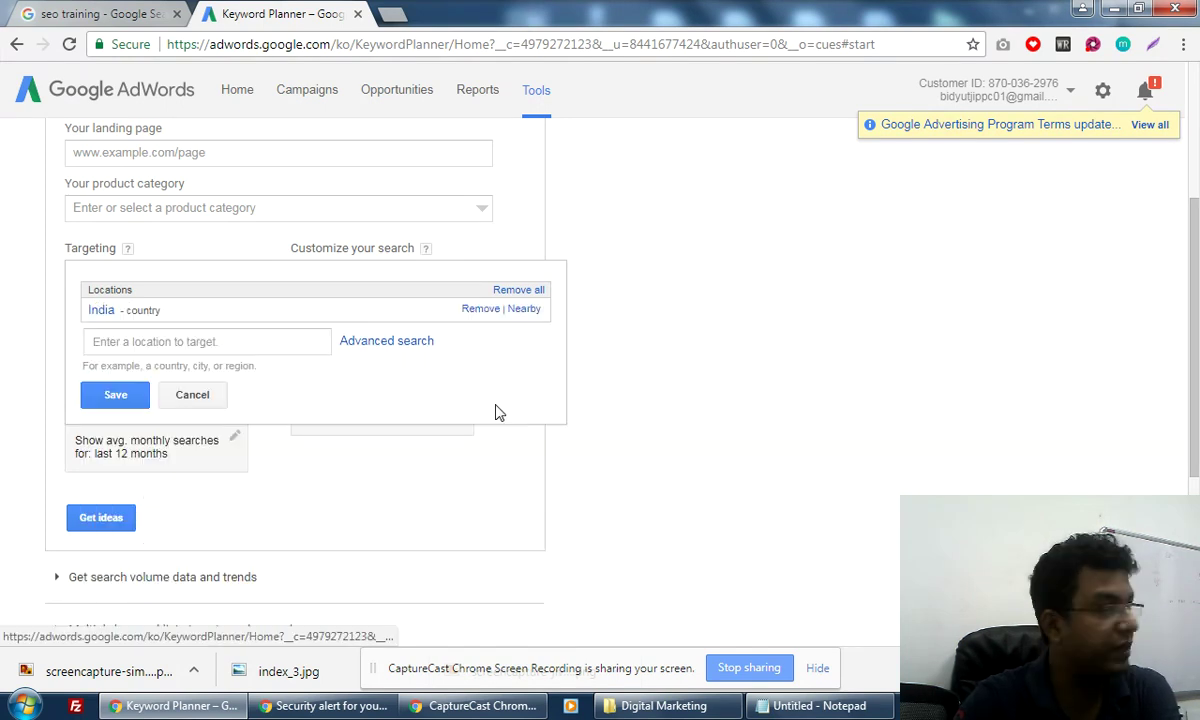
{"action": "left_click", "coordinate": [112, 394]}
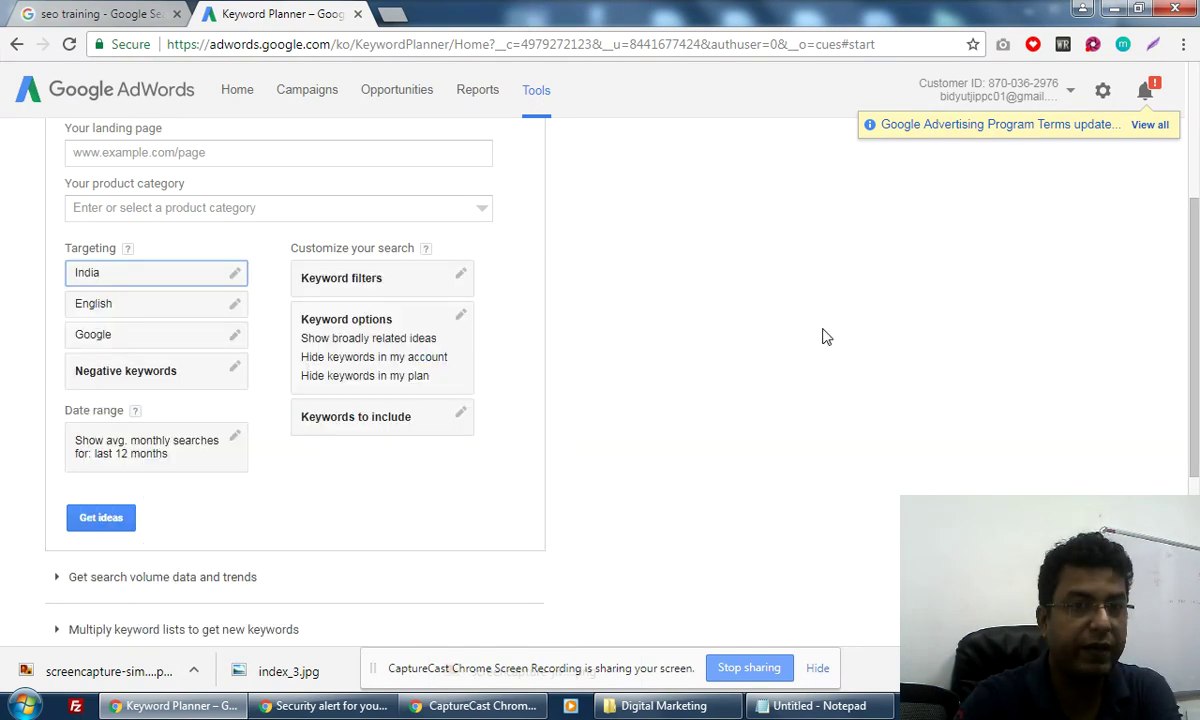
{"action": "left_click", "coordinate": [100, 517]}
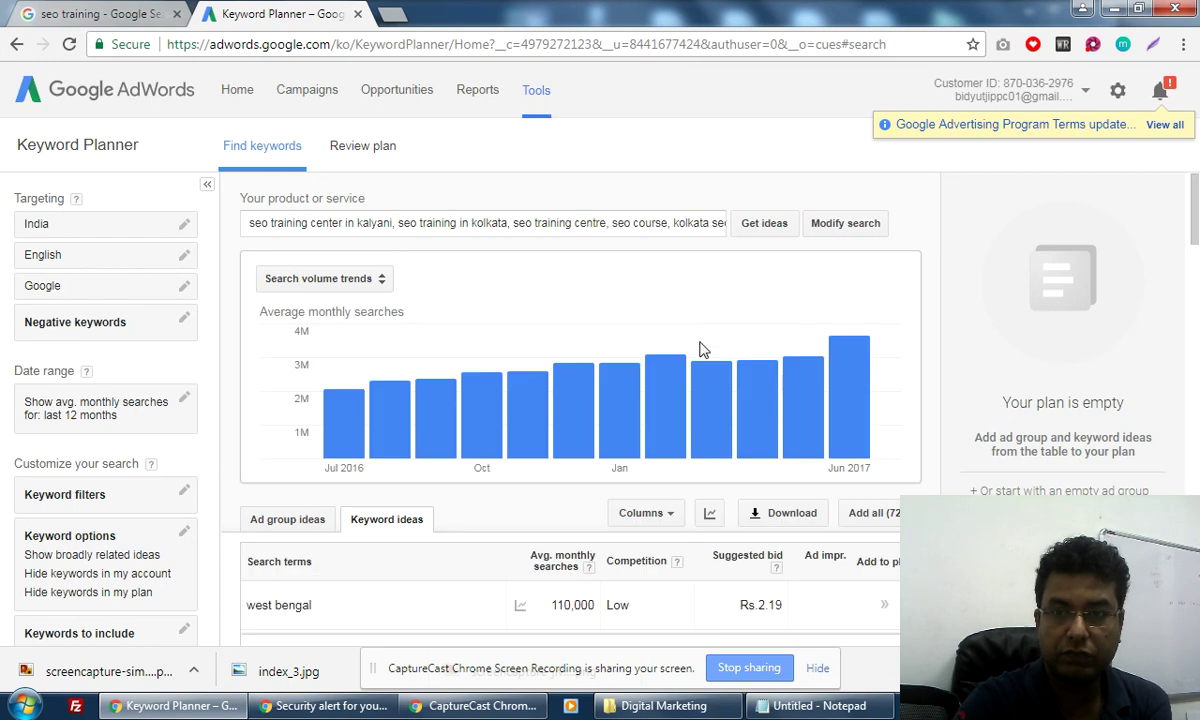
Examine the average monthly searches, competition and suggested bids of the entered search terms, including "advanced seo training in kolkata".
{"action": "scroll", "coordinate": [700, 350], "scroll_direction": "down", "scroll_amount": 3}
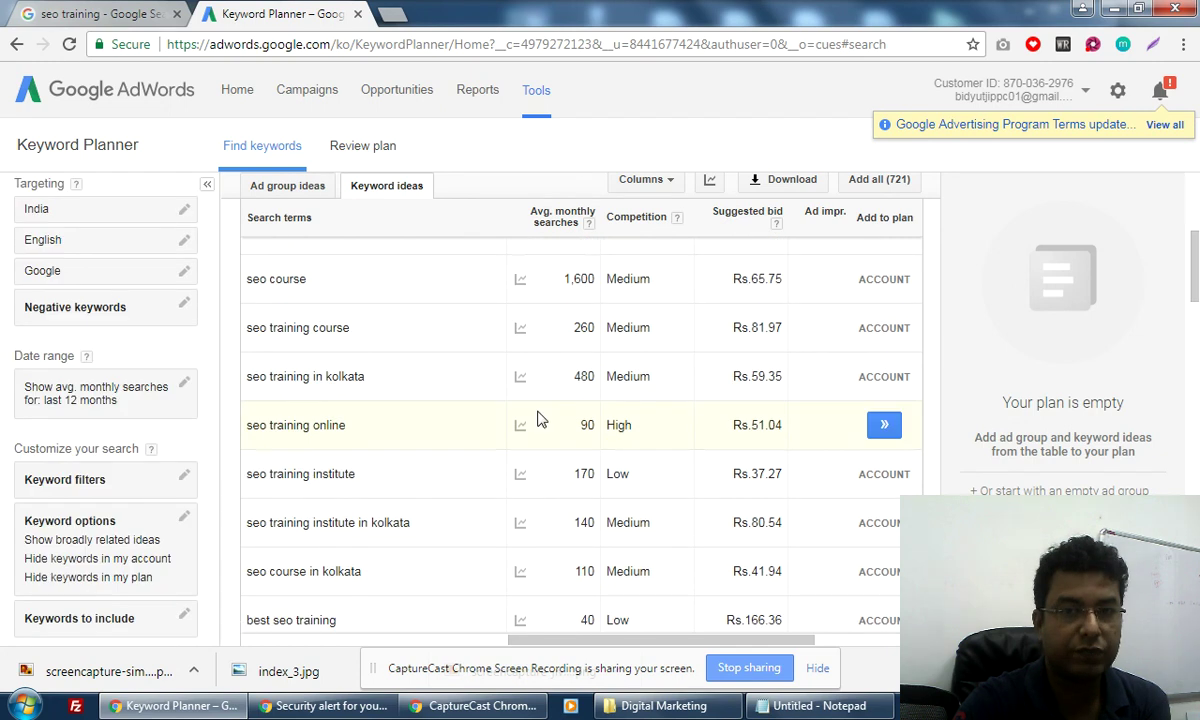
{"action": "scroll", "coordinate": [537, 418], "scroll_direction": "up", "scroll_amount": 4}
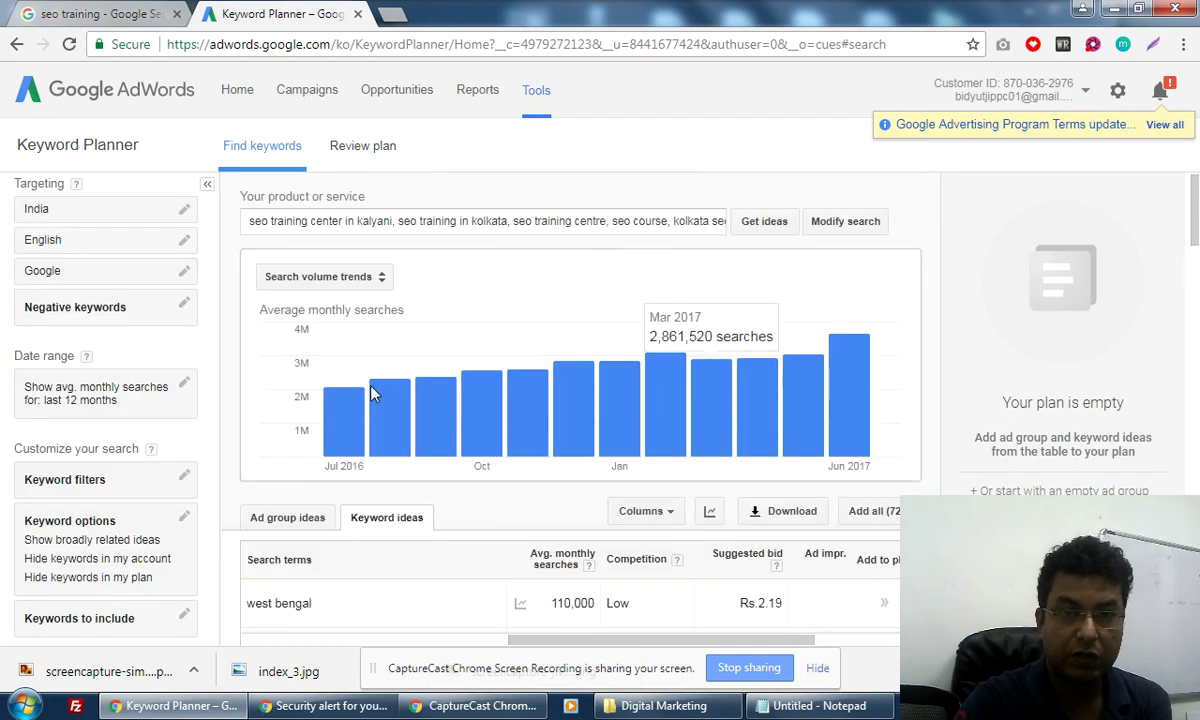
{"action": "scroll", "coordinate": [620, 385], "scroll_direction": "down", "scroll_amount": 2}
{"action": "scroll", "coordinate": [620, 385], "scroll_direction": "down", "scroll_amount": 3}
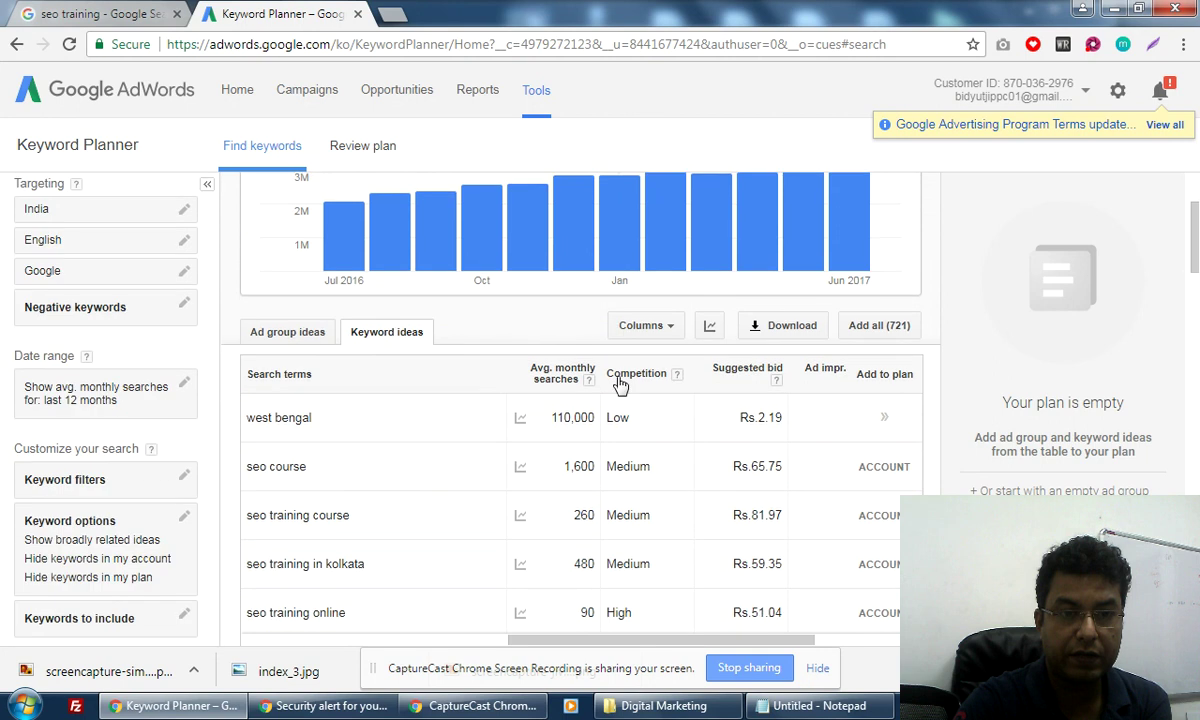
{"action": "scroll", "coordinate": [620, 385], "scroll_direction": "down", "scroll_amount": 1}
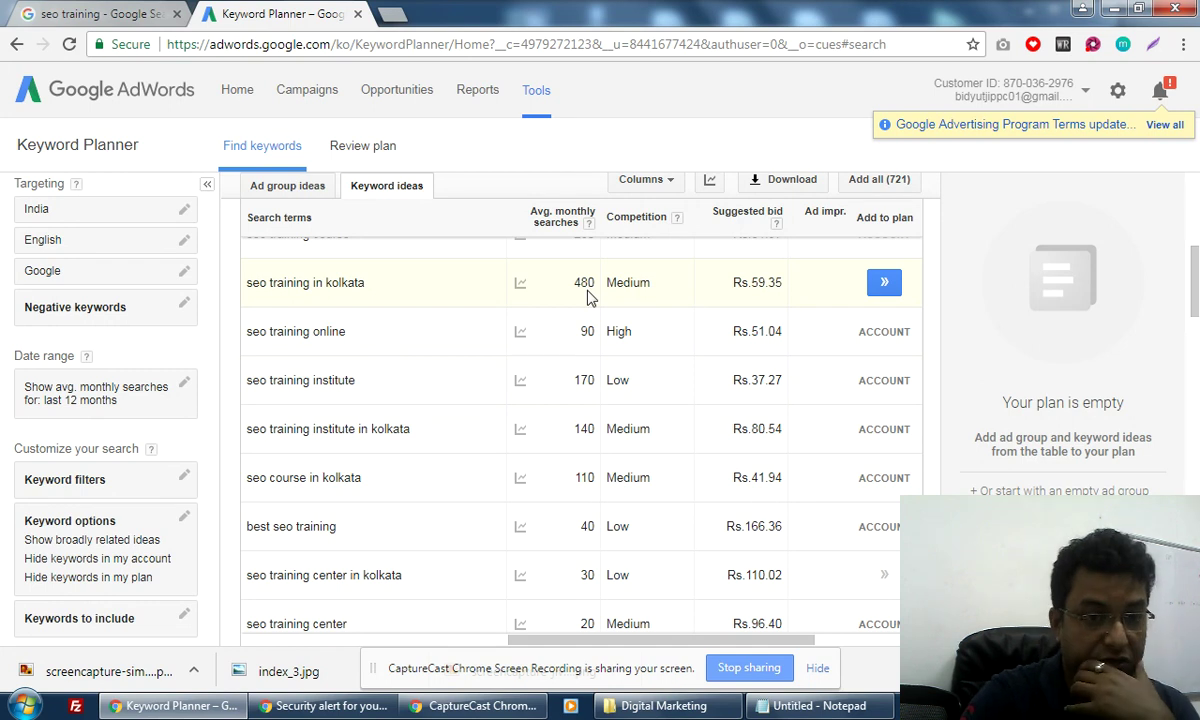
{"action": "scroll", "coordinate": [655, 450], "scroll_direction": "down", "scroll_amount": 2}
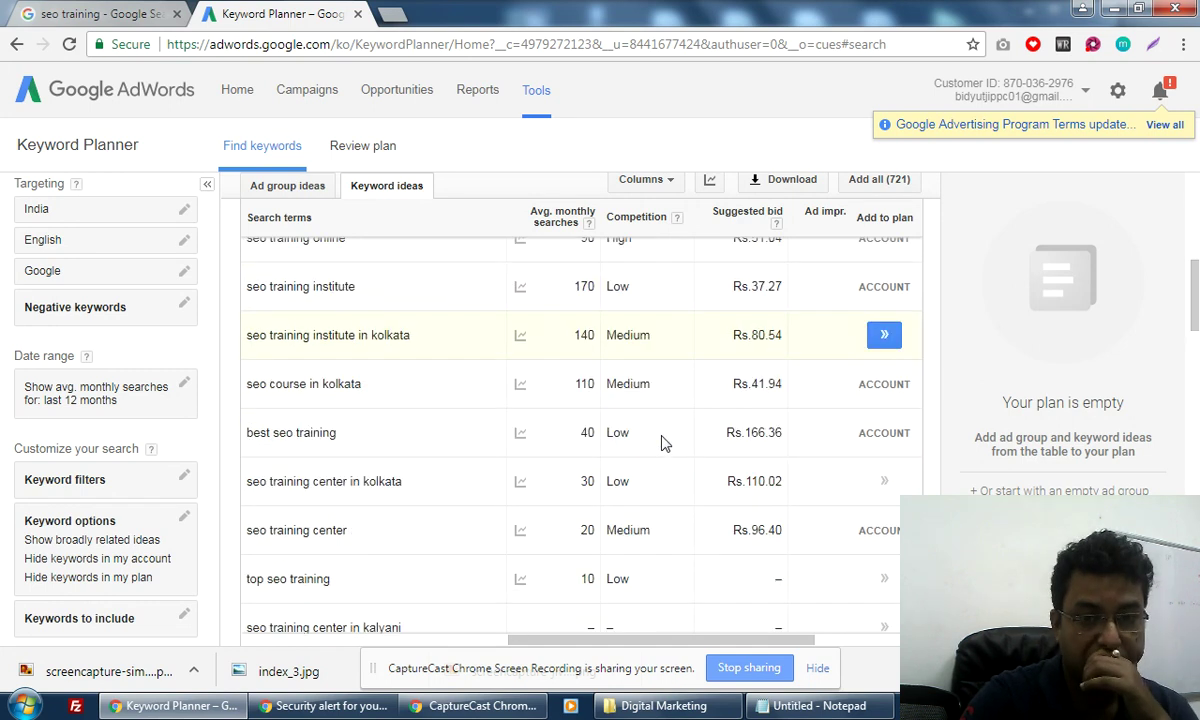
{"action": "scroll", "coordinate": [667, 439], "scroll_direction": "down", "scroll_amount": 2}
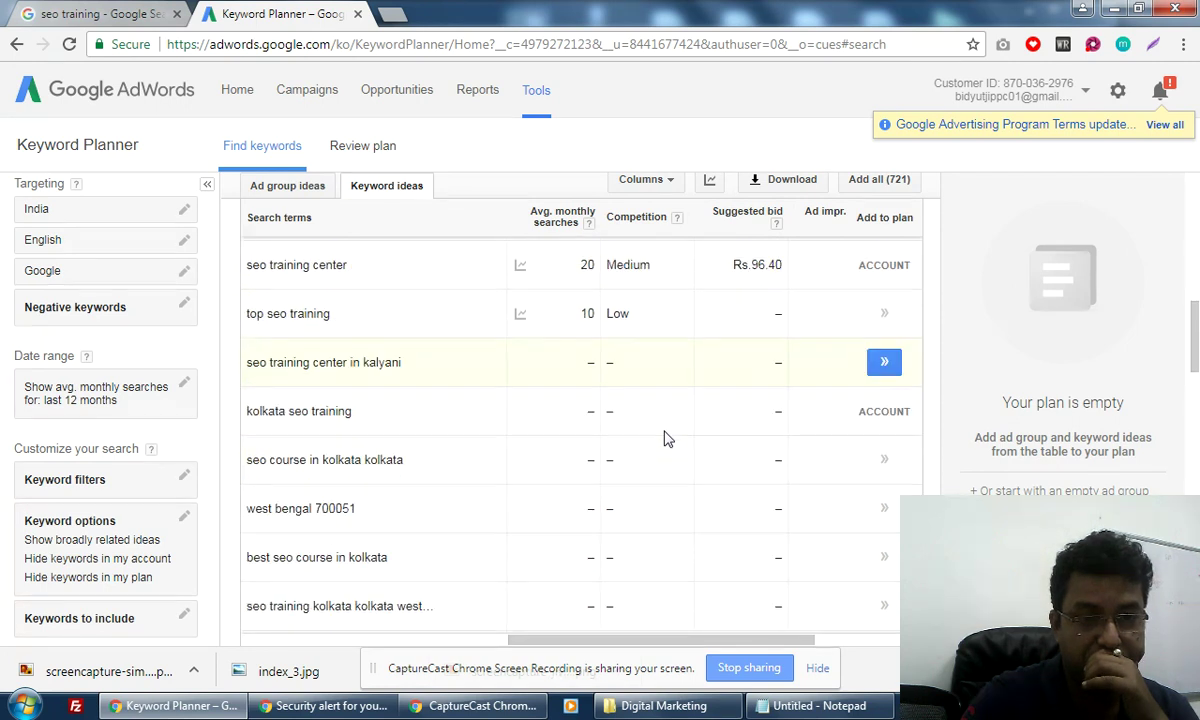
{"action": "scroll", "coordinate": [540, 380], "scroll_direction": "down", "scroll_amount": 1}
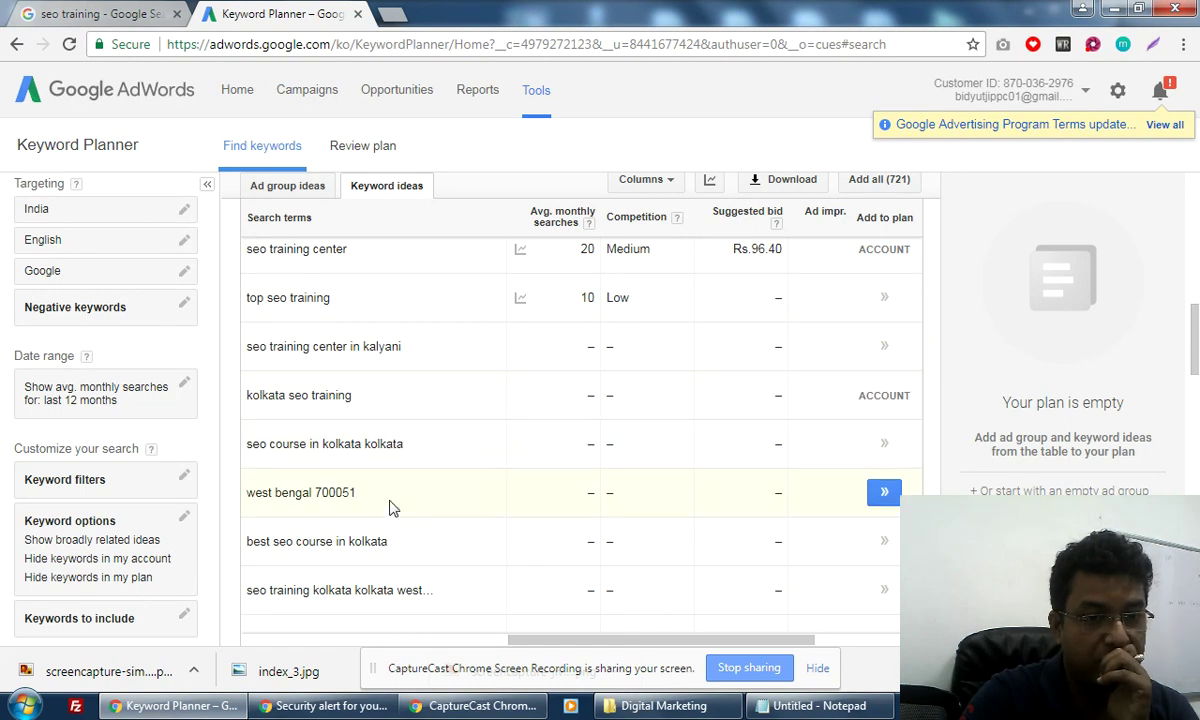
{"action": "scroll", "coordinate": [392, 508], "scroll_direction": "down", "scroll_amount": 1}
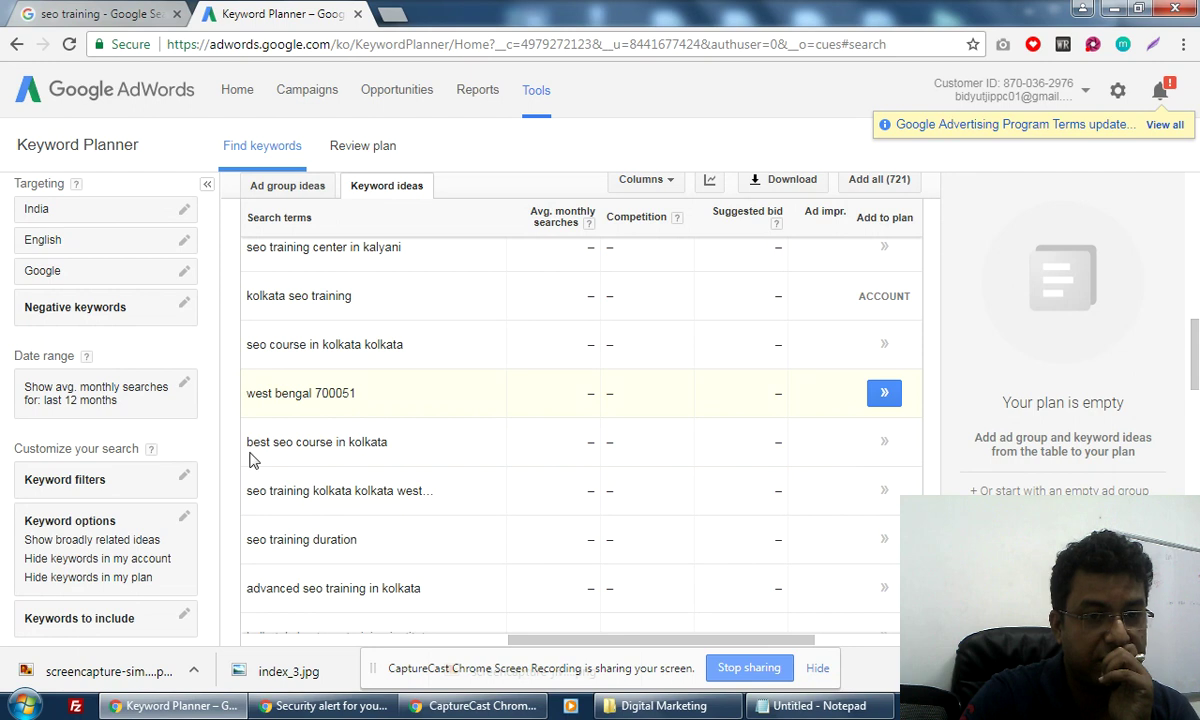
{"action": "scroll", "coordinate": [350, 451], "scroll_direction": "down", "scroll_amount": 1}
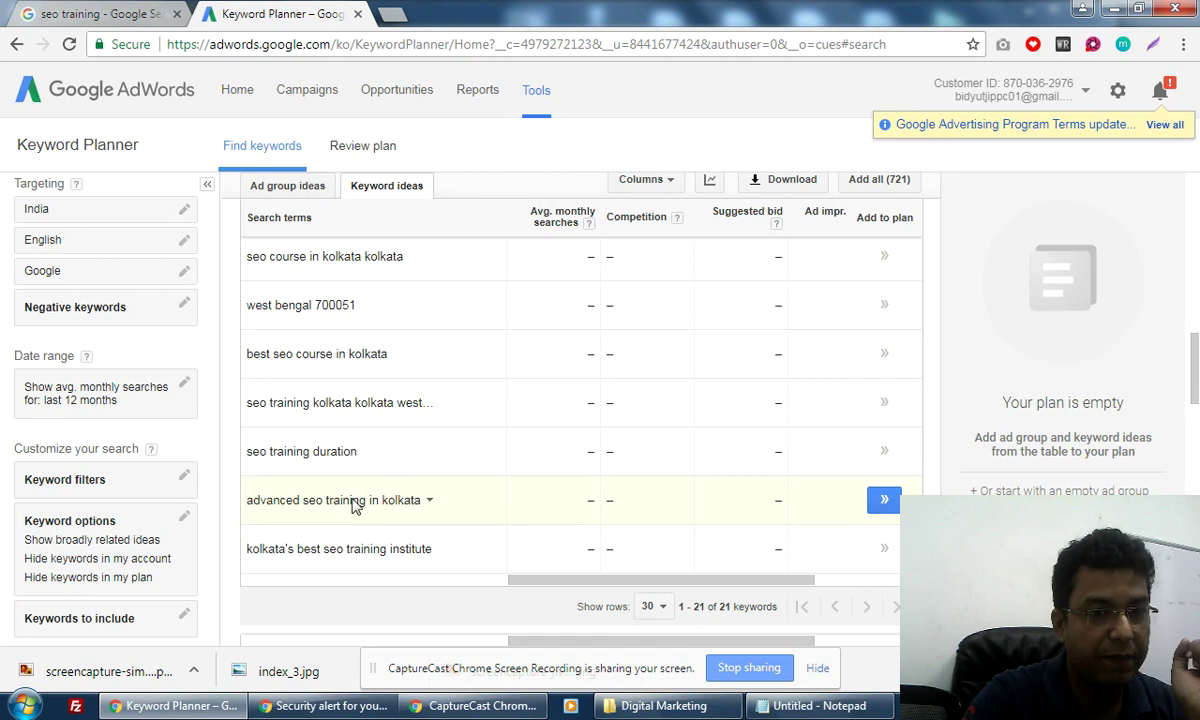
{"action": "left_click_drag", "start_coordinate": [355, 505], "coordinate": [435, 501]}
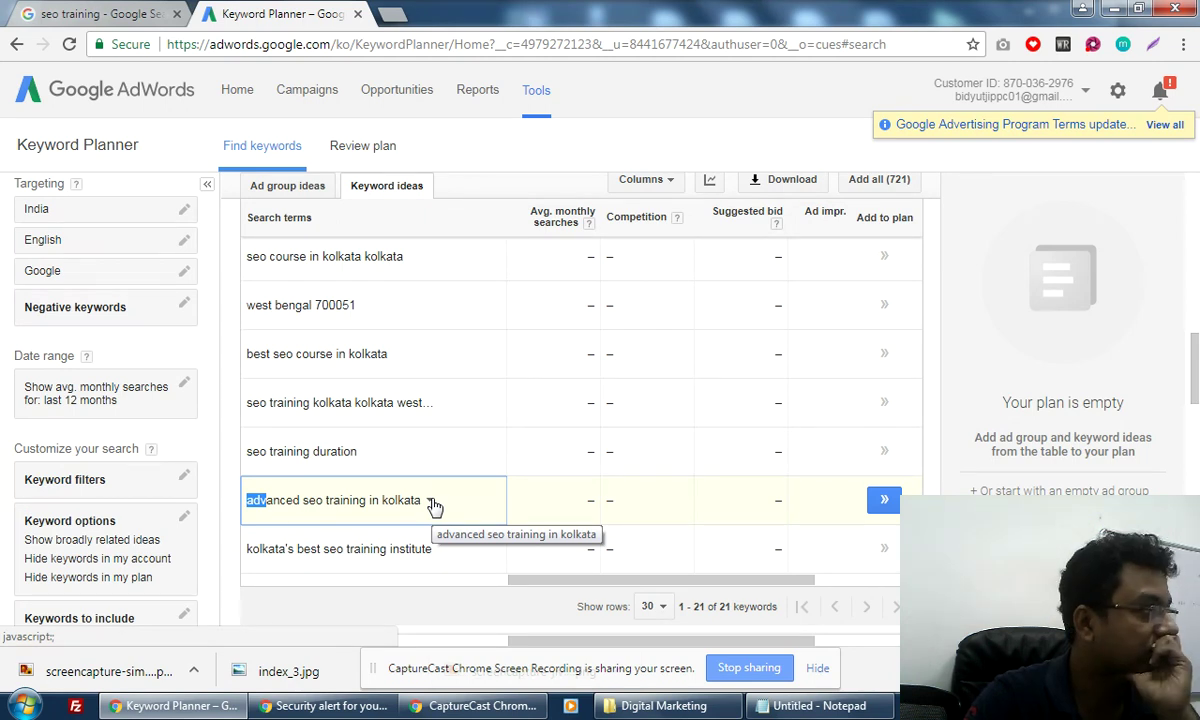
{"action": "left_click", "coordinate": [602, 512]}
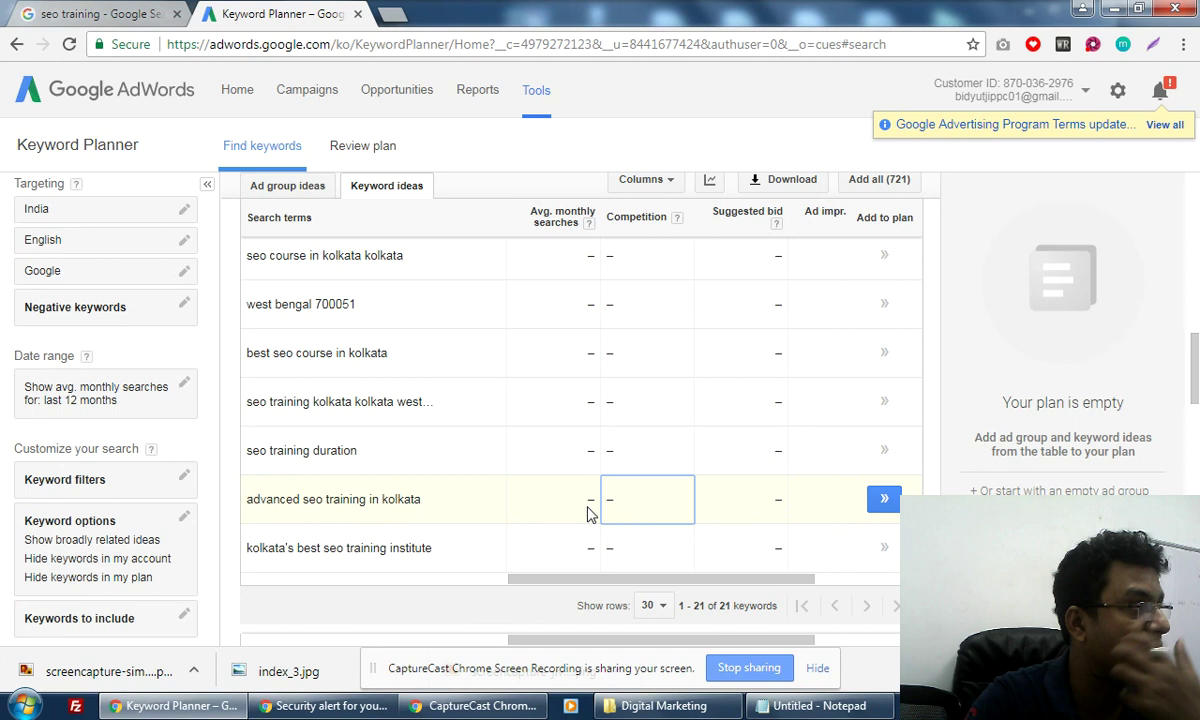
{"action": "scroll", "coordinate": [588, 513], "scroll_direction": "down", "scroll_amount": 3}
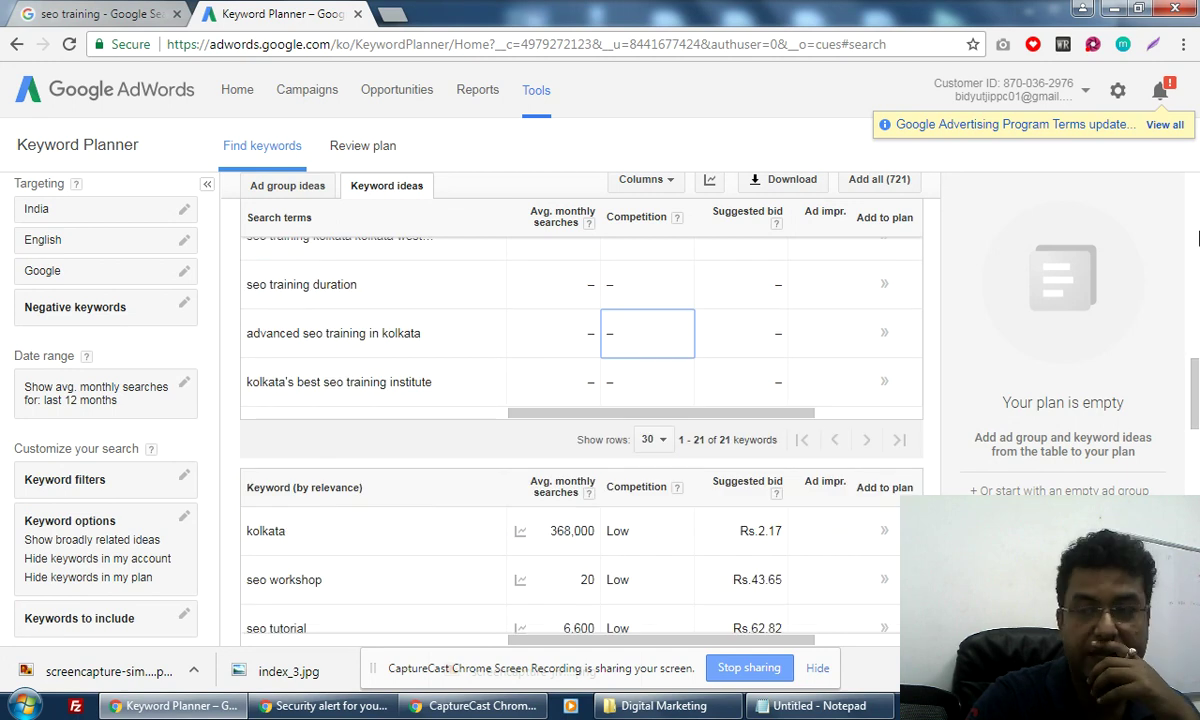
{"action": "scroll", "coordinate": [980, 311], "scroll_direction": "up", "scroll_amount": 3}
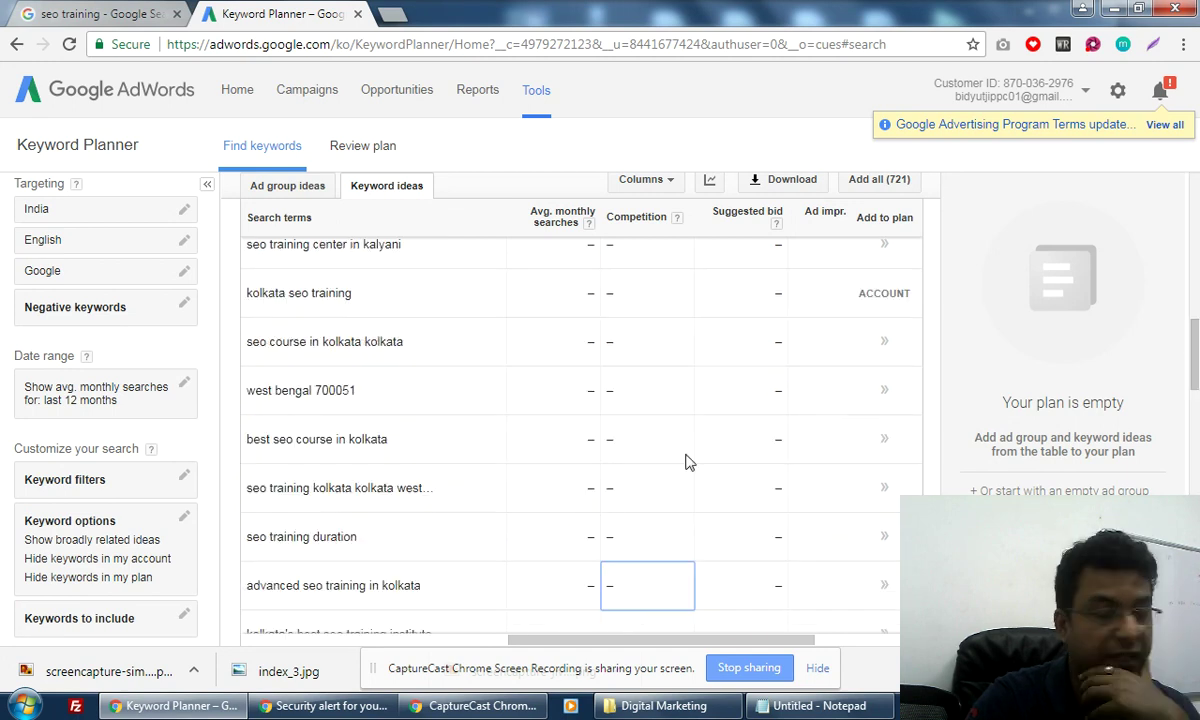
{"action": "scroll", "coordinate": [679, 450], "scroll_direction": "down", "scroll_amount": 1}
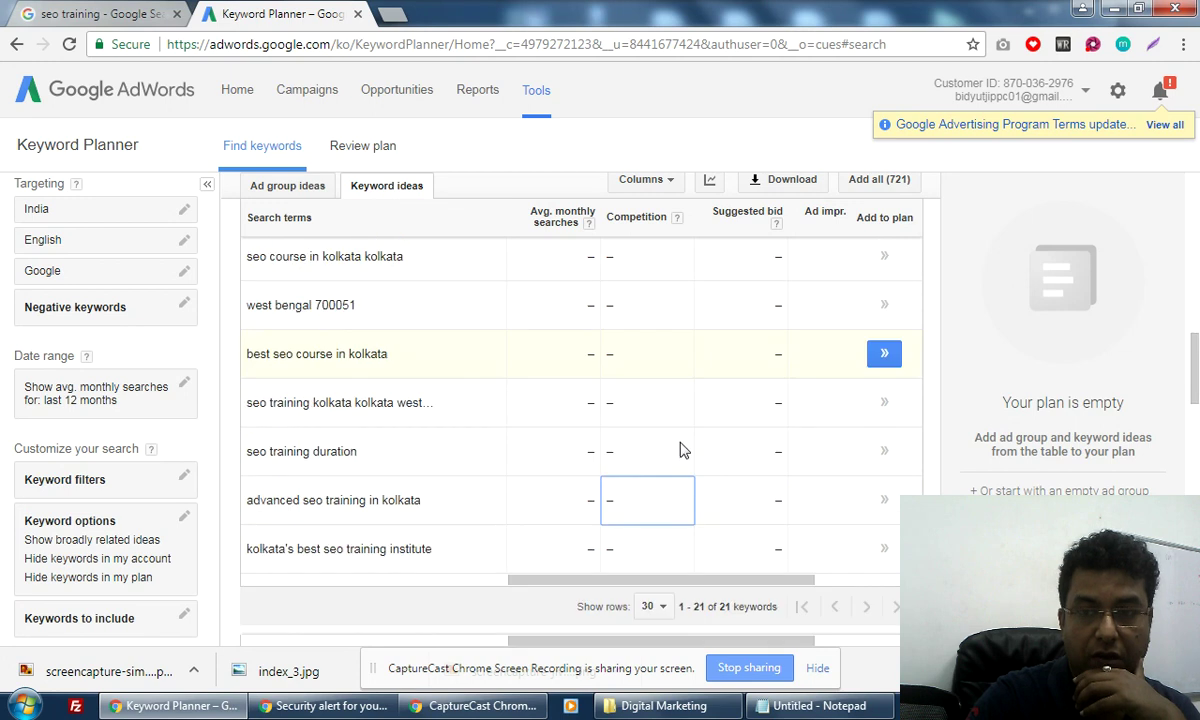
Review the related keyword suggestions sorted by relevance, comparing their average monthly searches, competition and suggested bids.
{"action": "scroll", "coordinate": [679, 450], "scroll_direction": "down", "scroll_amount": 5}
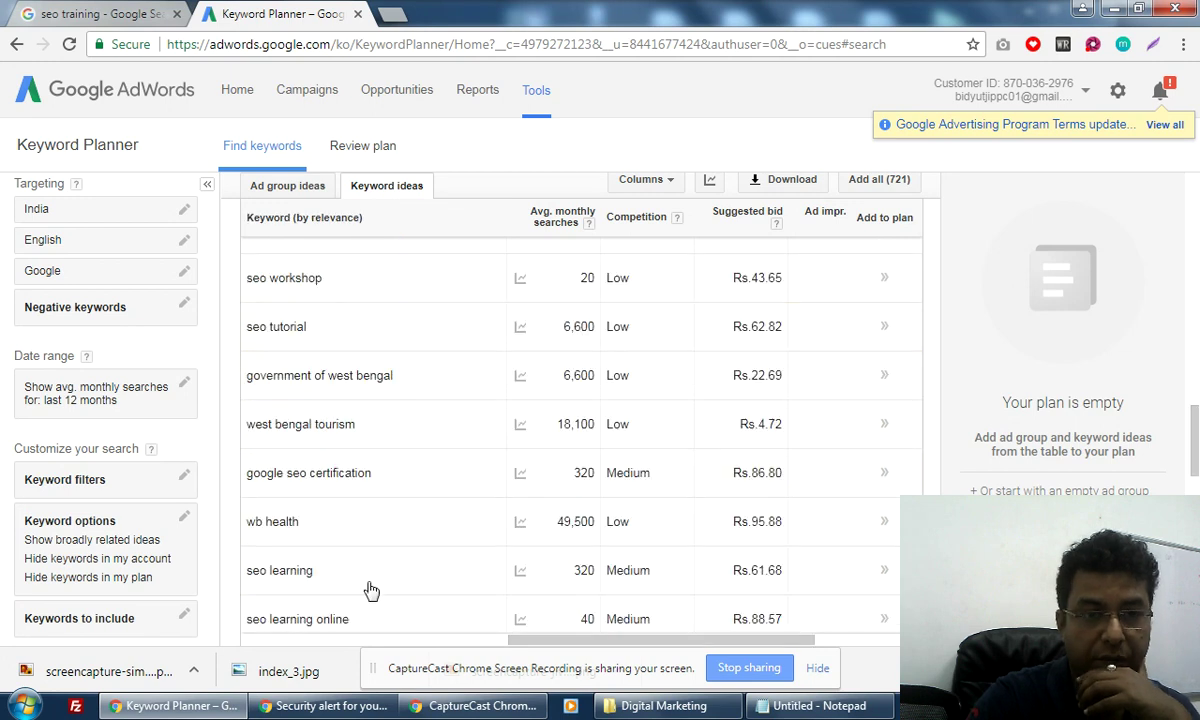
{"action": "scroll", "coordinate": [445, 447], "scroll_direction": "down", "scroll_amount": 4}
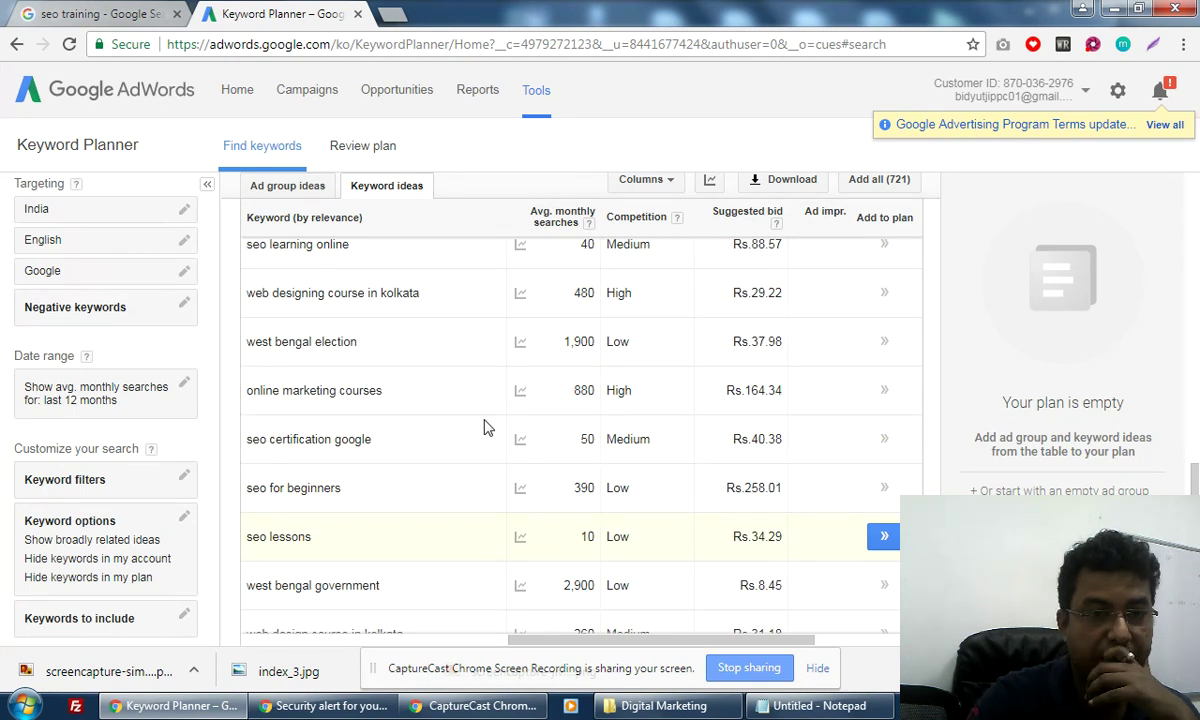
{"action": "scroll", "coordinate": [487, 427], "scroll_direction": "up", "scroll_amount": 3}
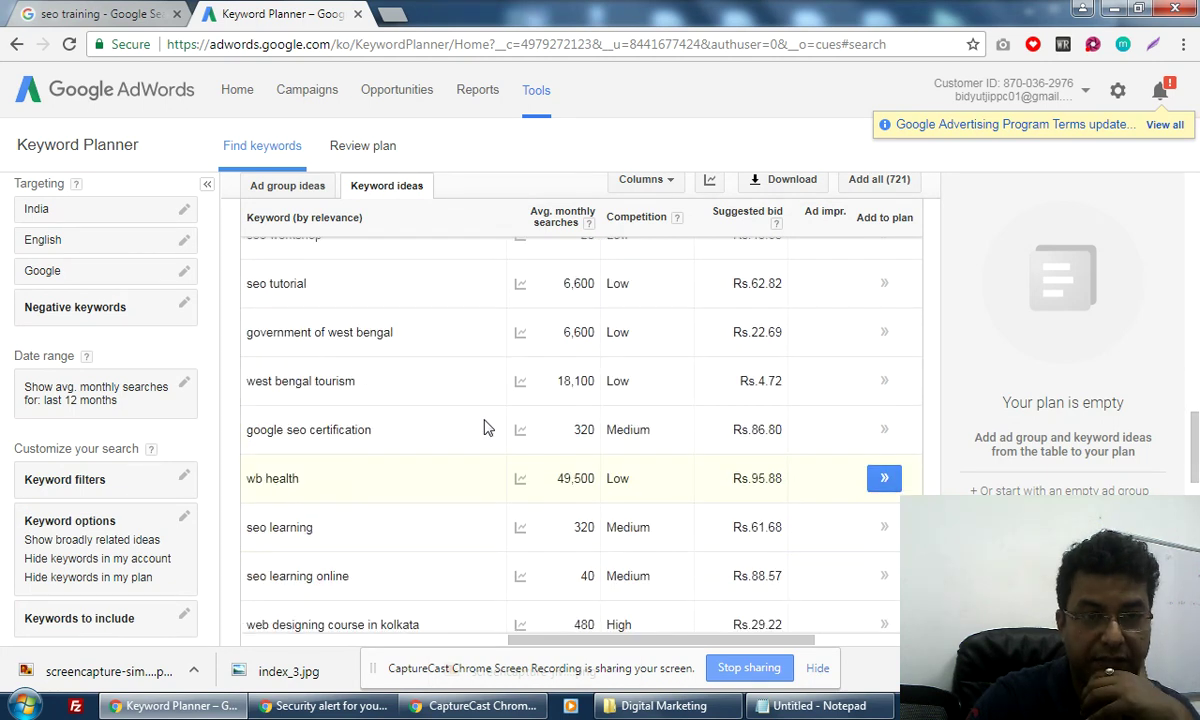
{"action": "scroll", "coordinate": [487, 427], "scroll_direction": "up", "scroll_amount": 1}
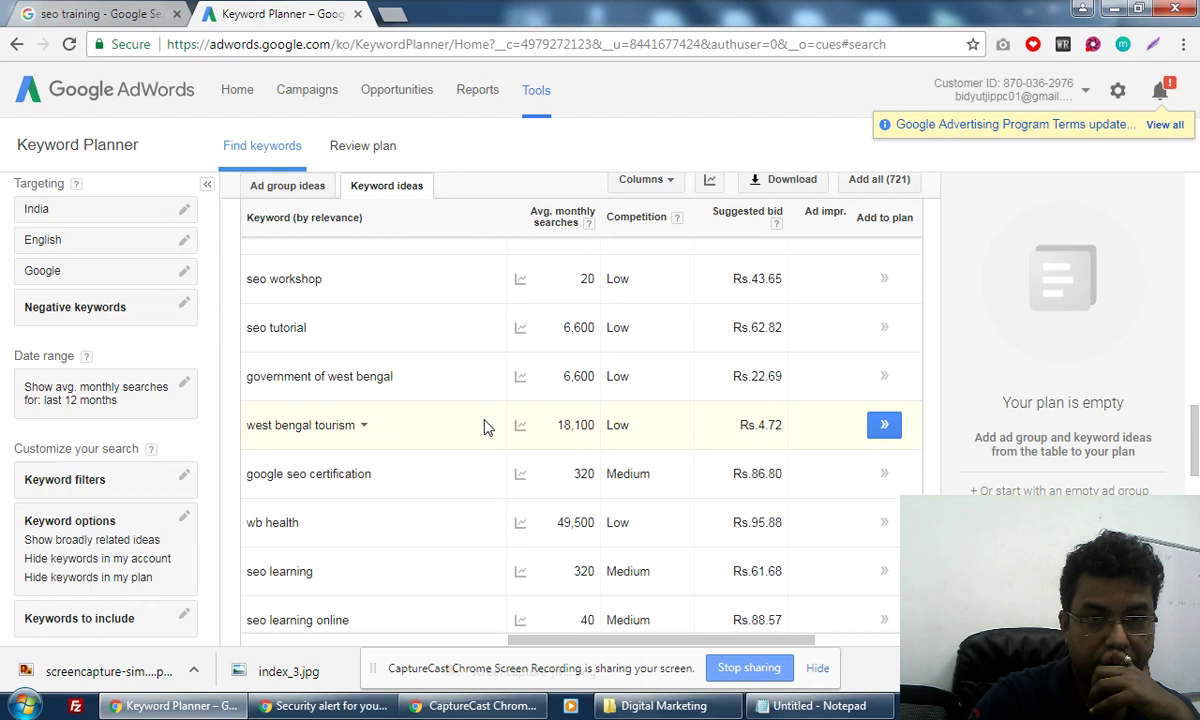
{"action": "scroll", "coordinate": [483, 427], "scroll_direction": "up", "scroll_amount": 2}
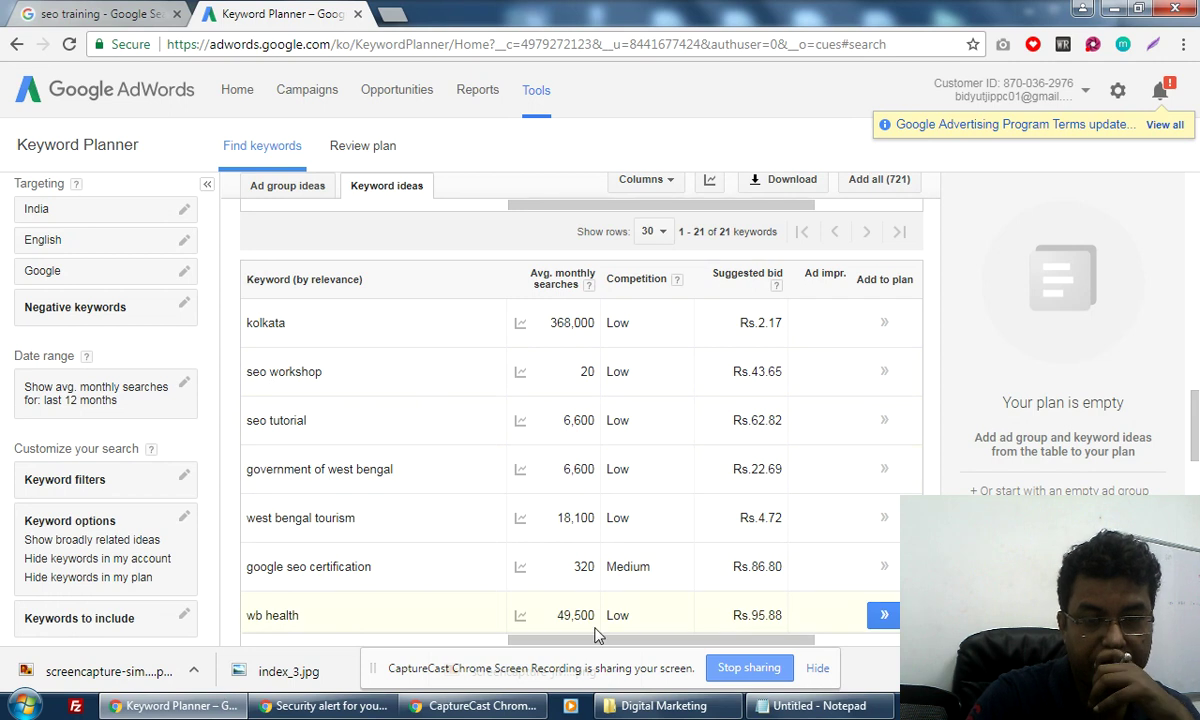
{"action": "scroll", "coordinate": [585, 630], "scroll_direction": "down", "scroll_amount": 1}
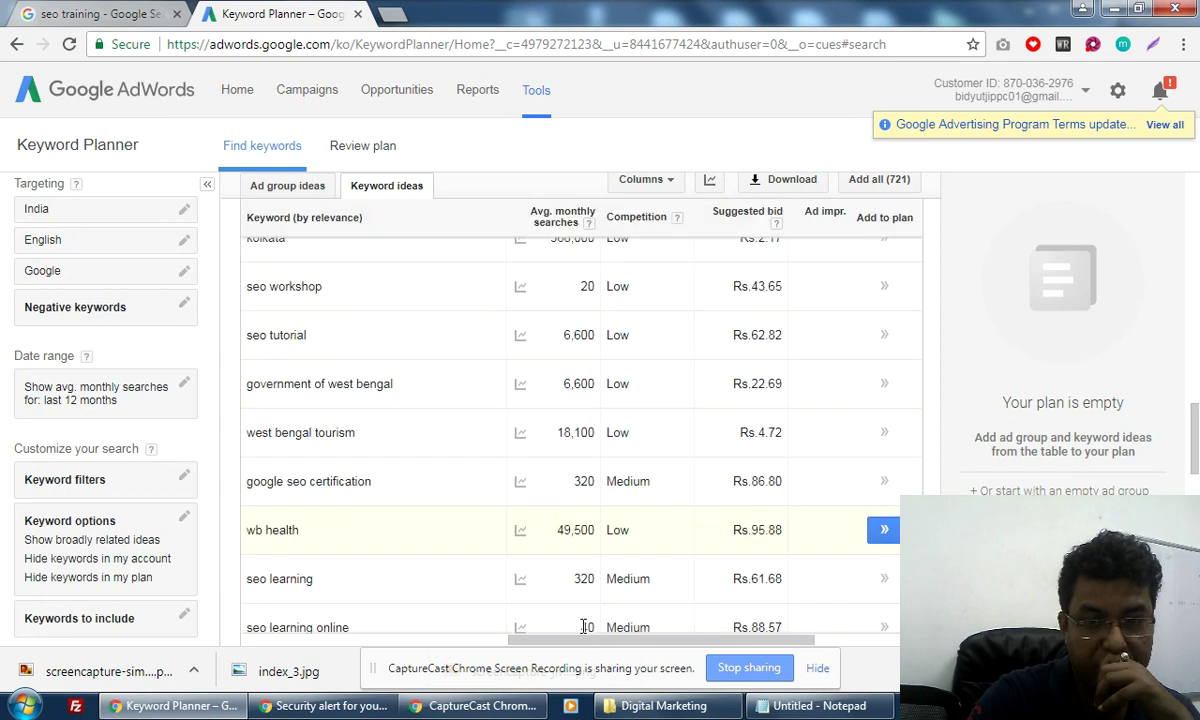
{"action": "scroll", "coordinate": [585, 627], "scroll_direction": "down", "scroll_amount": 1}
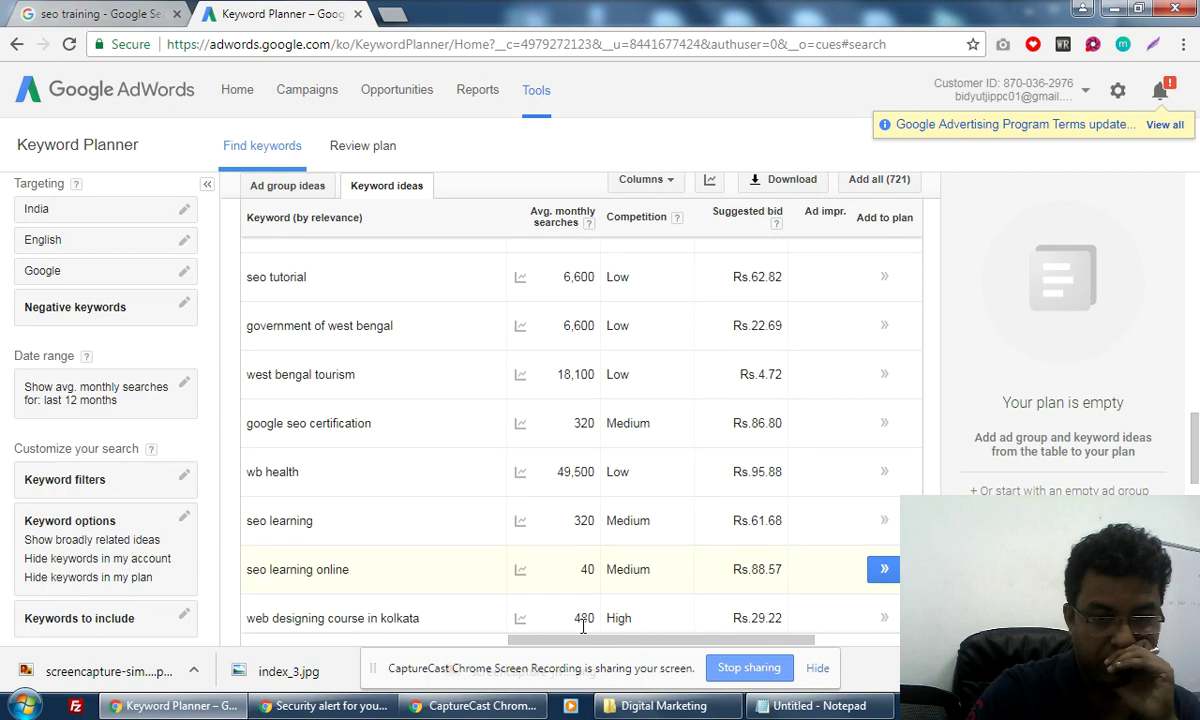
Compare the remaining keyword ideas with the entered search terms by average monthly searches, competition and suggested bid.
{"action": "scroll", "coordinate": [590, 615], "scroll_direction": "down", "scroll_amount": 1}
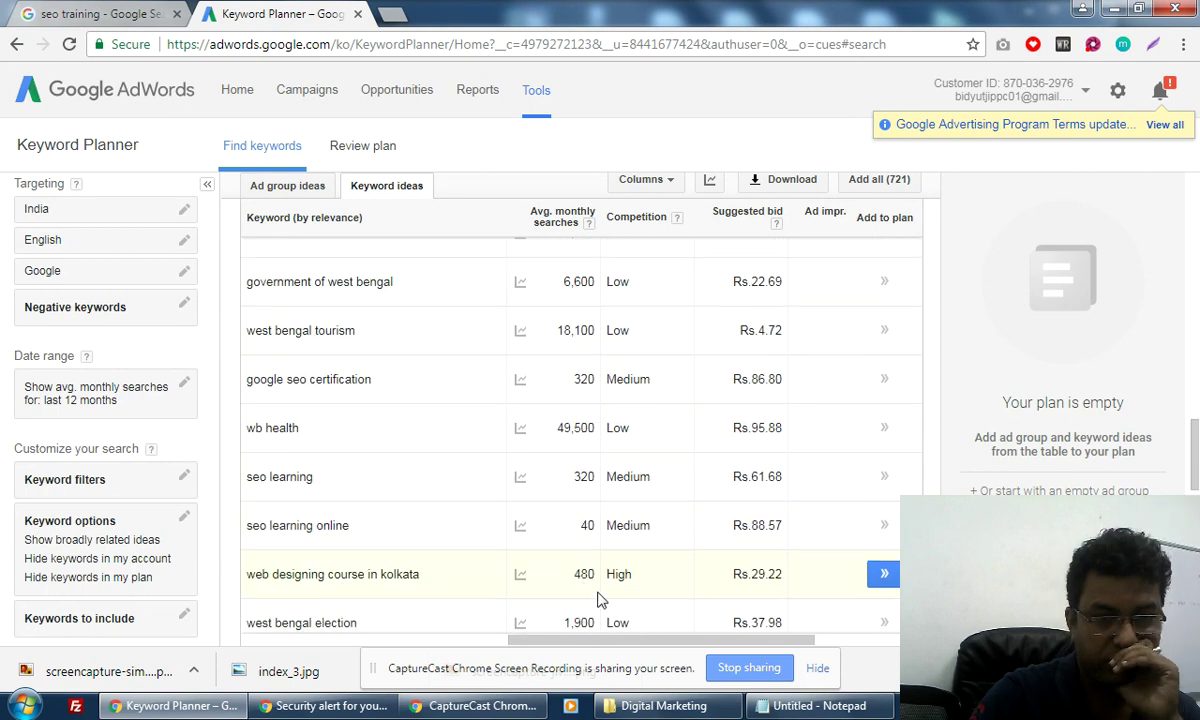
{"action": "scroll", "coordinate": [600, 598], "scroll_direction": "down", "scroll_amount": 3}
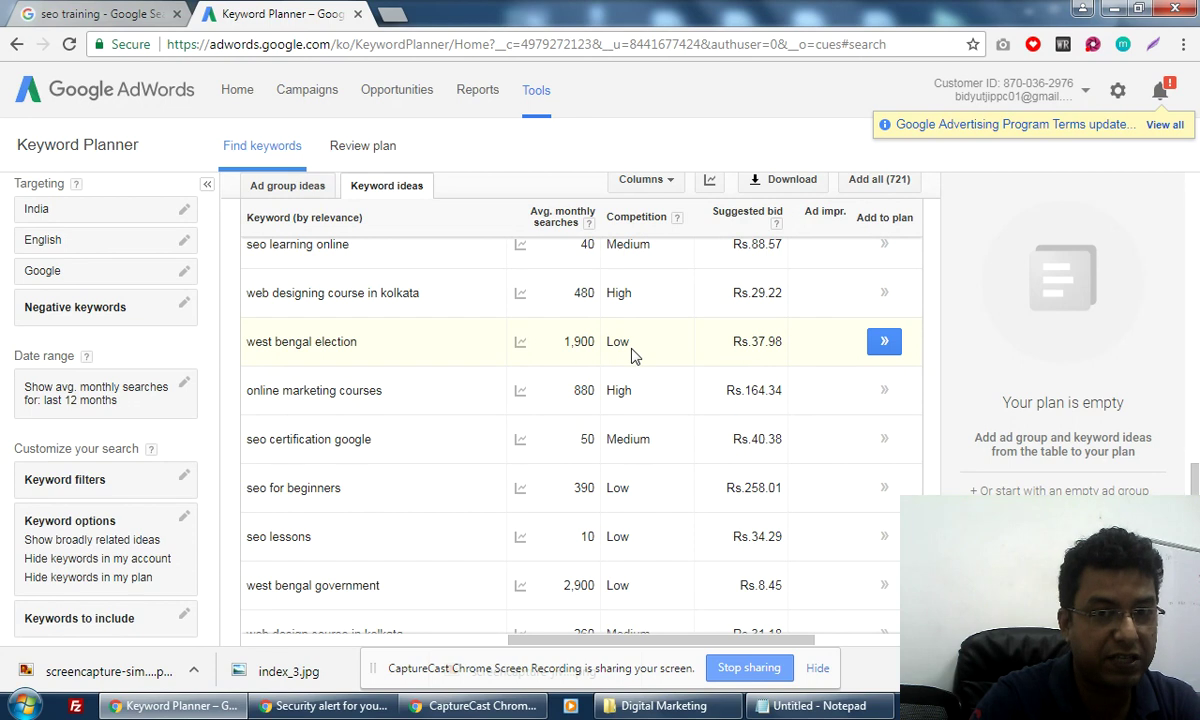
{"action": "scroll", "coordinate": [632, 355], "scroll_direction": "up", "scroll_amount": 1}
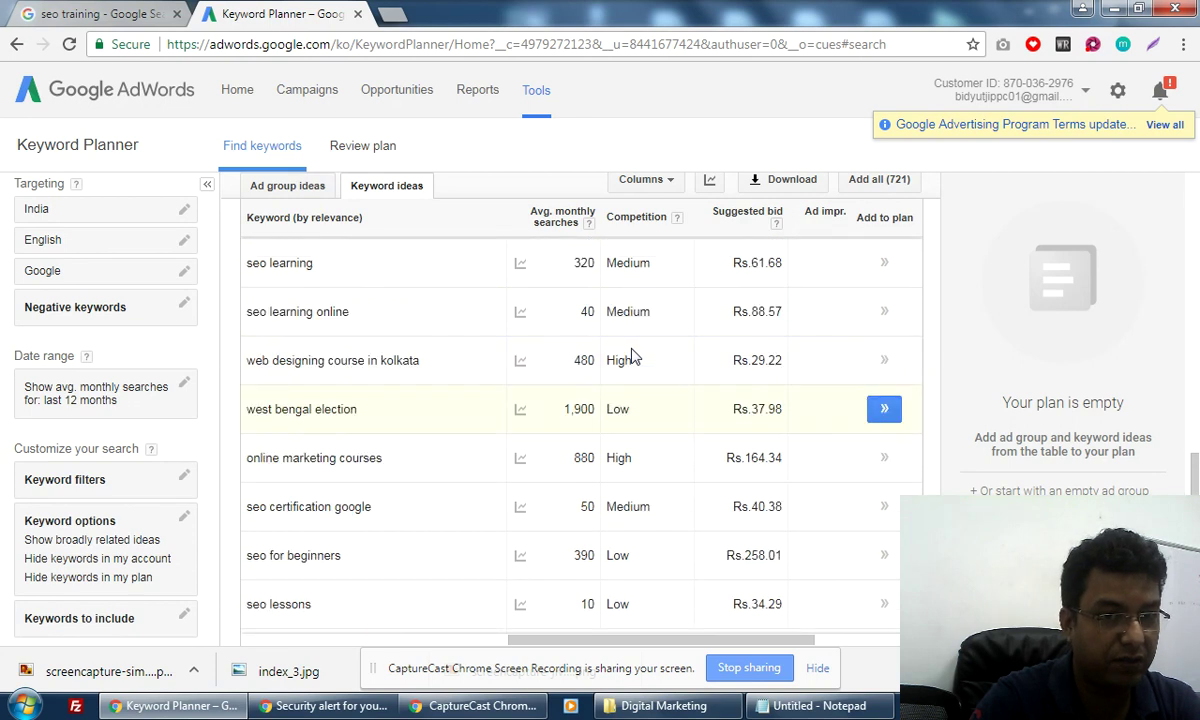
{"action": "scroll", "coordinate": [632, 355], "scroll_direction": "up", "scroll_amount": 3}
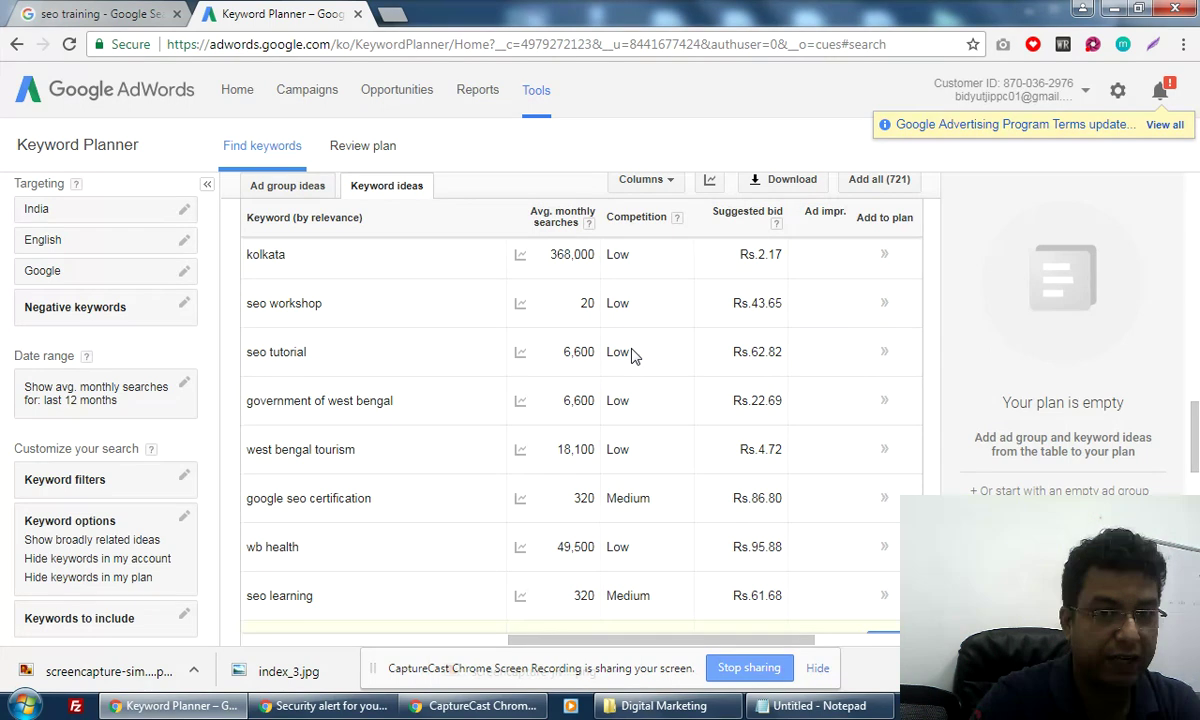
{"action": "scroll", "coordinate": [450, 348], "scroll_direction": "up", "scroll_amount": 5}
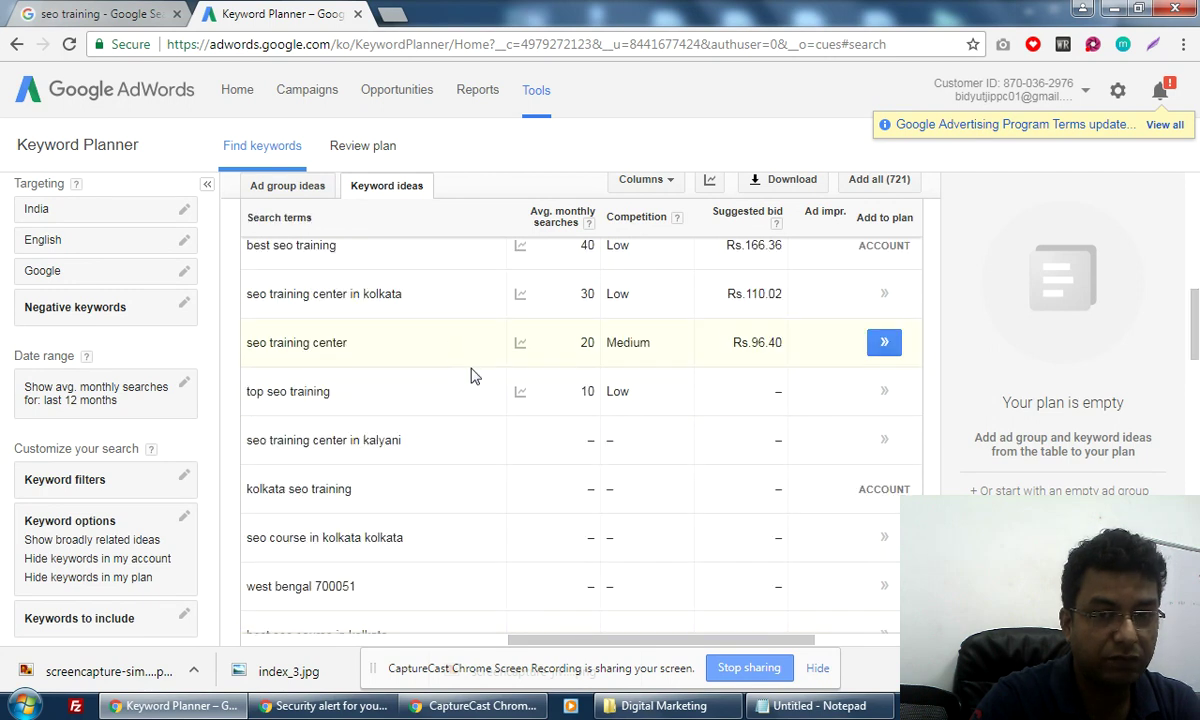
{"action": "scroll", "coordinate": [474, 375], "scroll_direction": "up", "scroll_amount": 3}
{"action": "scroll", "coordinate": [474, 375], "scroll_direction": "up", "scroll_amount": 5}
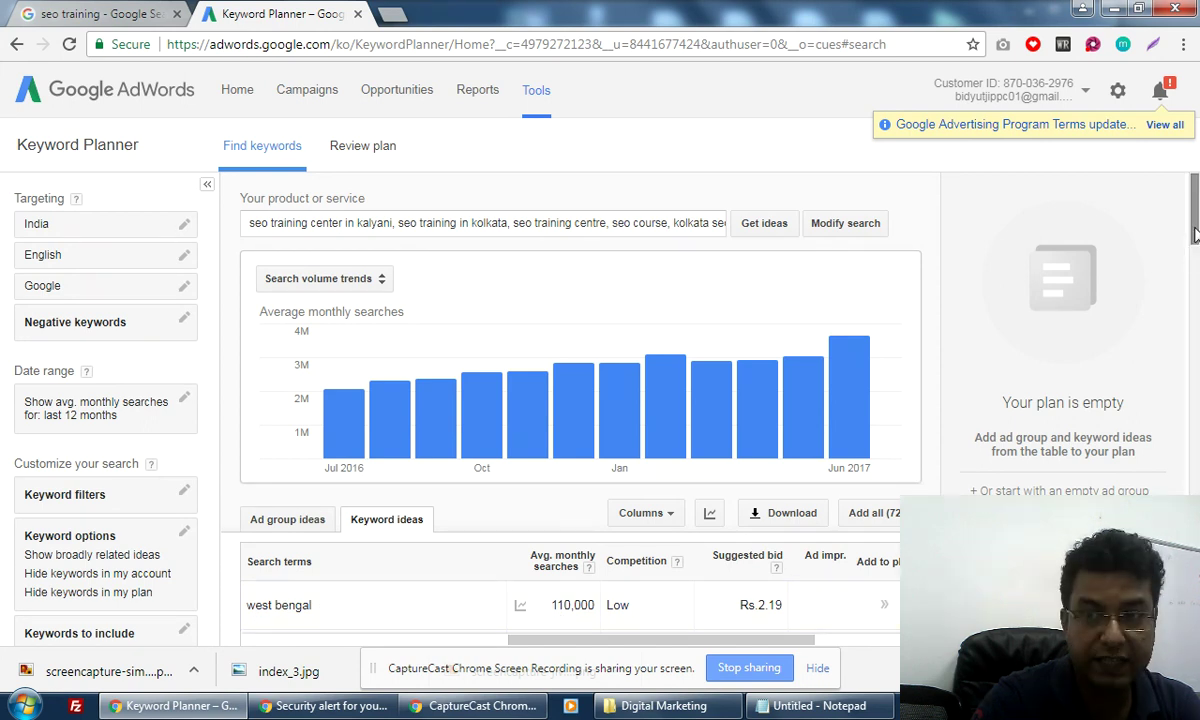
{"action": "scroll", "coordinate": [1197, 273], "scroll_direction": "down", "scroll_amount": 1}
{"action": "scroll", "coordinate": [1197, 273], "scroll_direction": "down", "scroll_amount": 3}
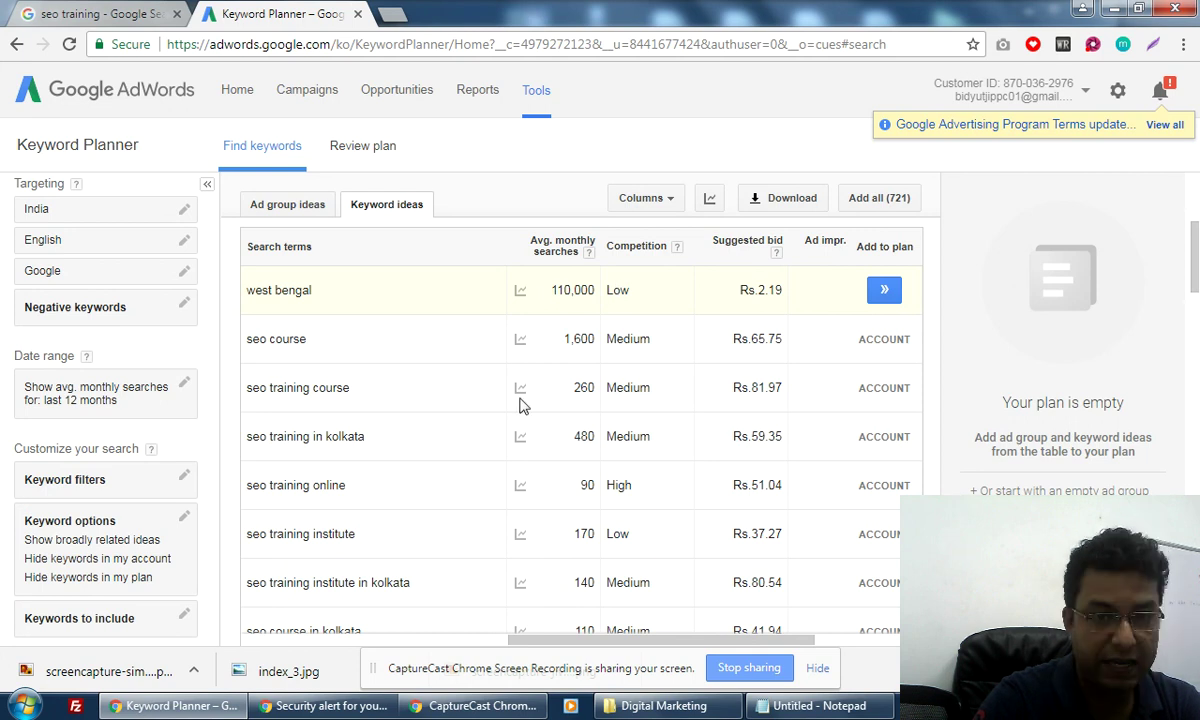
{"action": "mouse_move", "coordinate": [588, 500]}
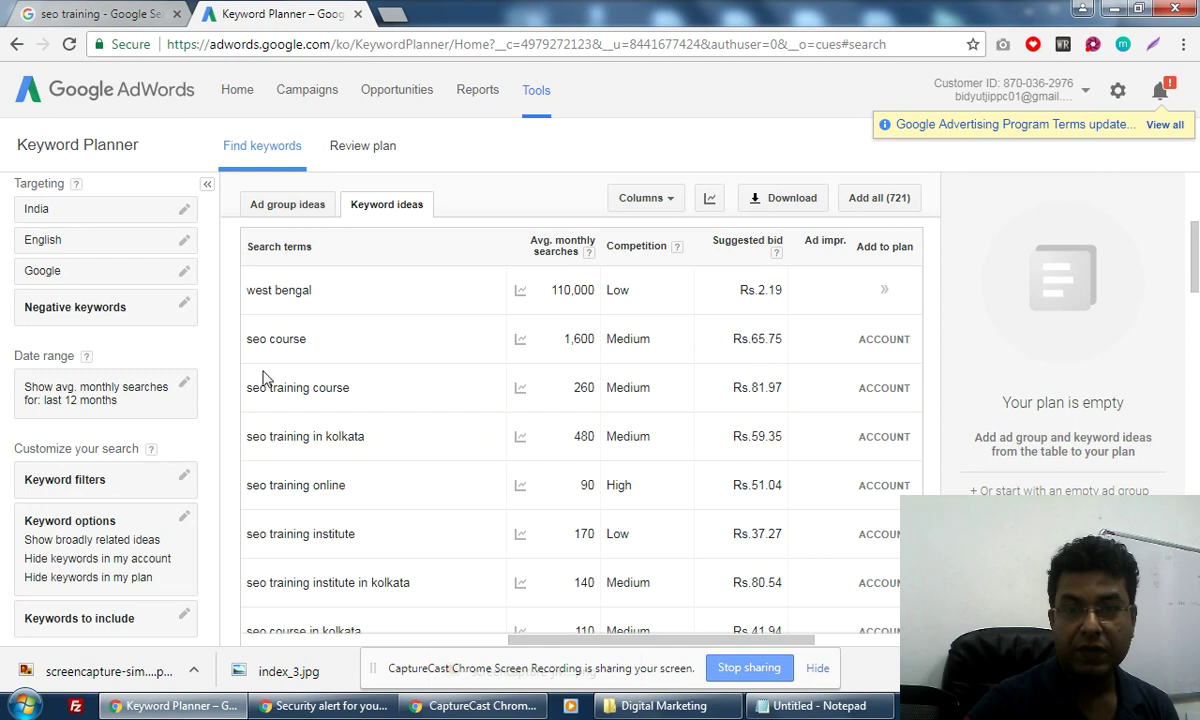
Download the historical statistics of all keyword ideas as an Excel CSV, save the file and open it in Excel.
{"action": "left_click", "coordinate": [784, 201]}
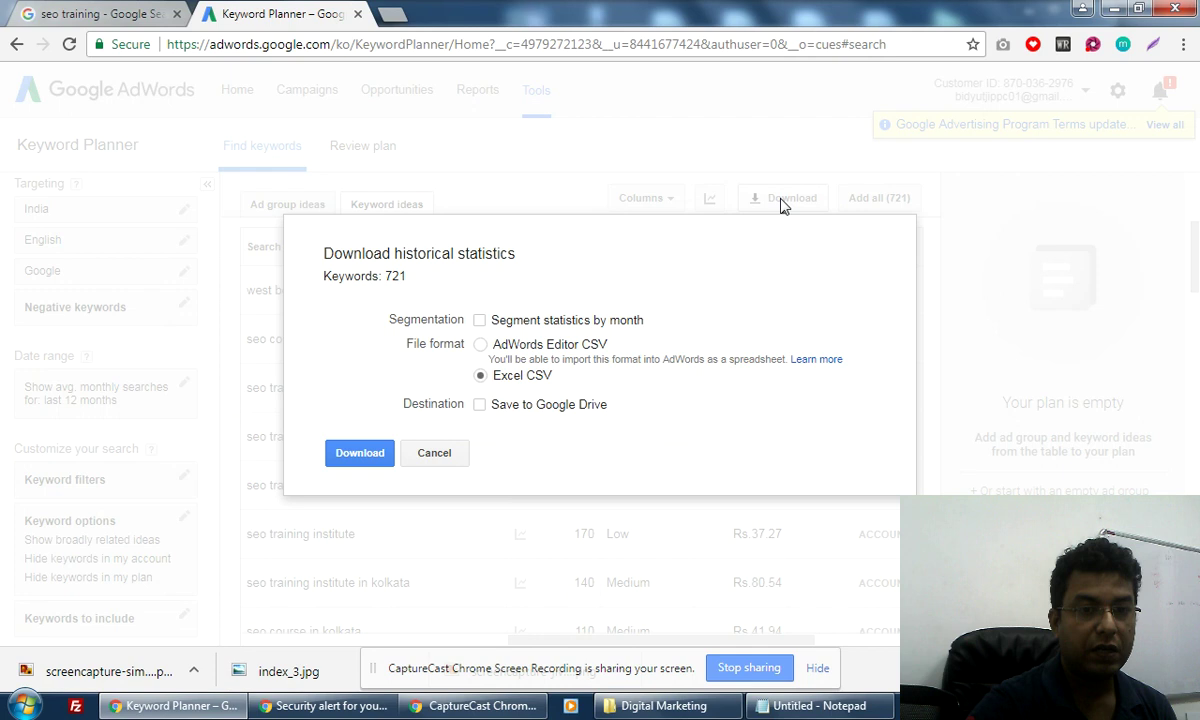
{"action": "left_click", "coordinate": [359, 452]}
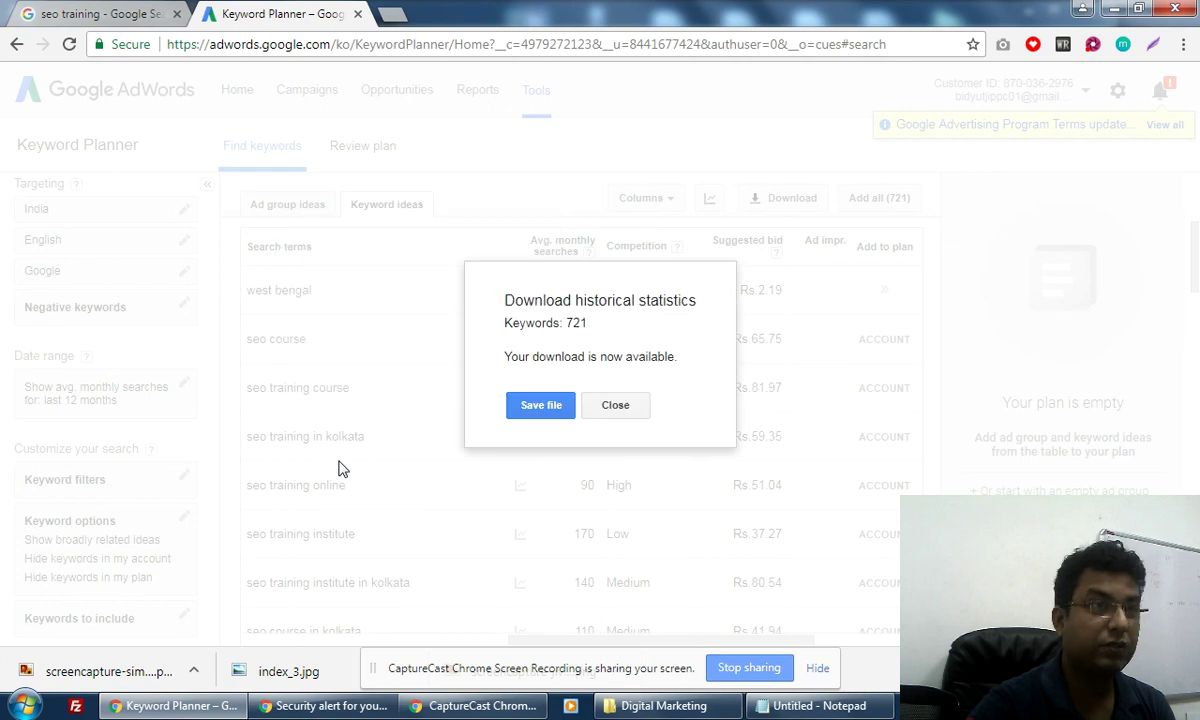
{"action": "left_click", "coordinate": [541, 410]}
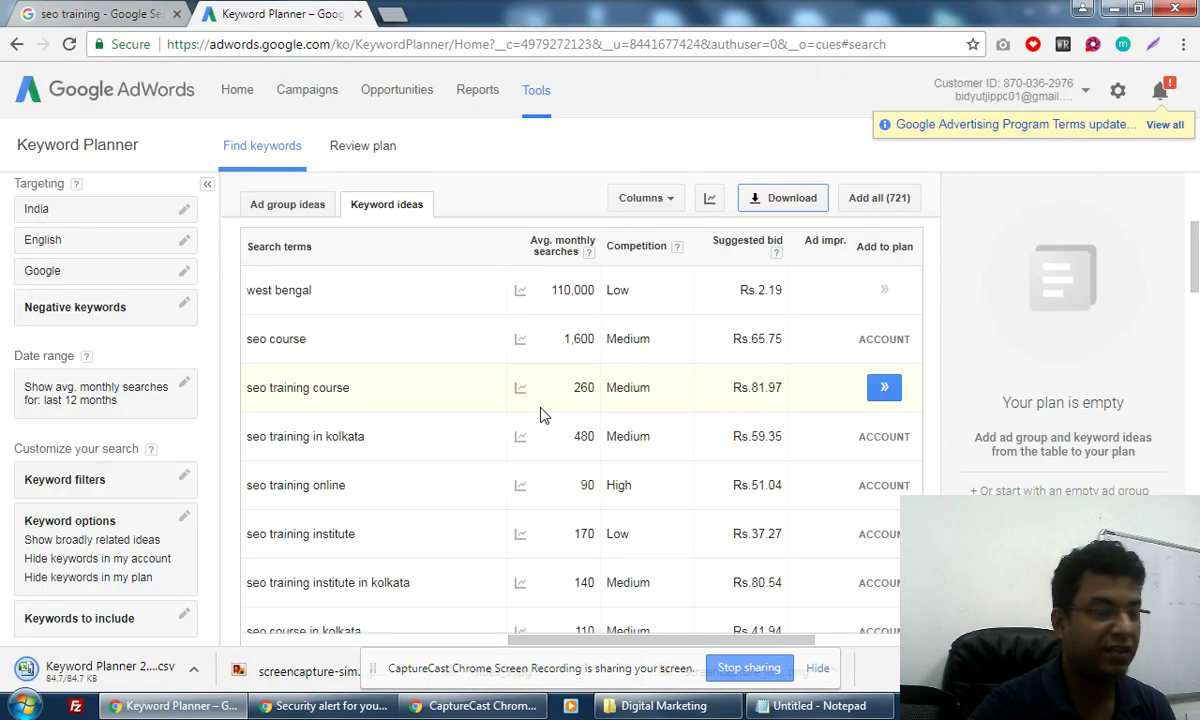
{"action": "left_click", "coordinate": [68, 678]}
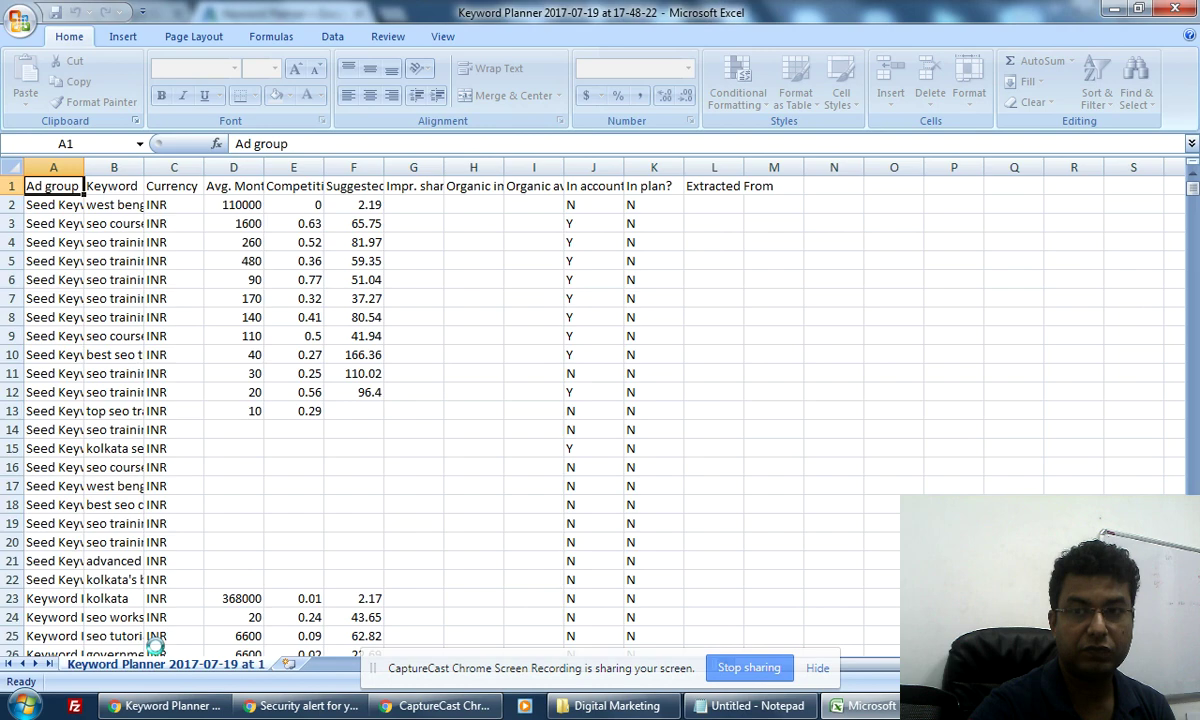
Delete the Ad group and Currency columns from the downloaded keyword sheet.
{"action": "double_click", "coordinate": [86, 163]}
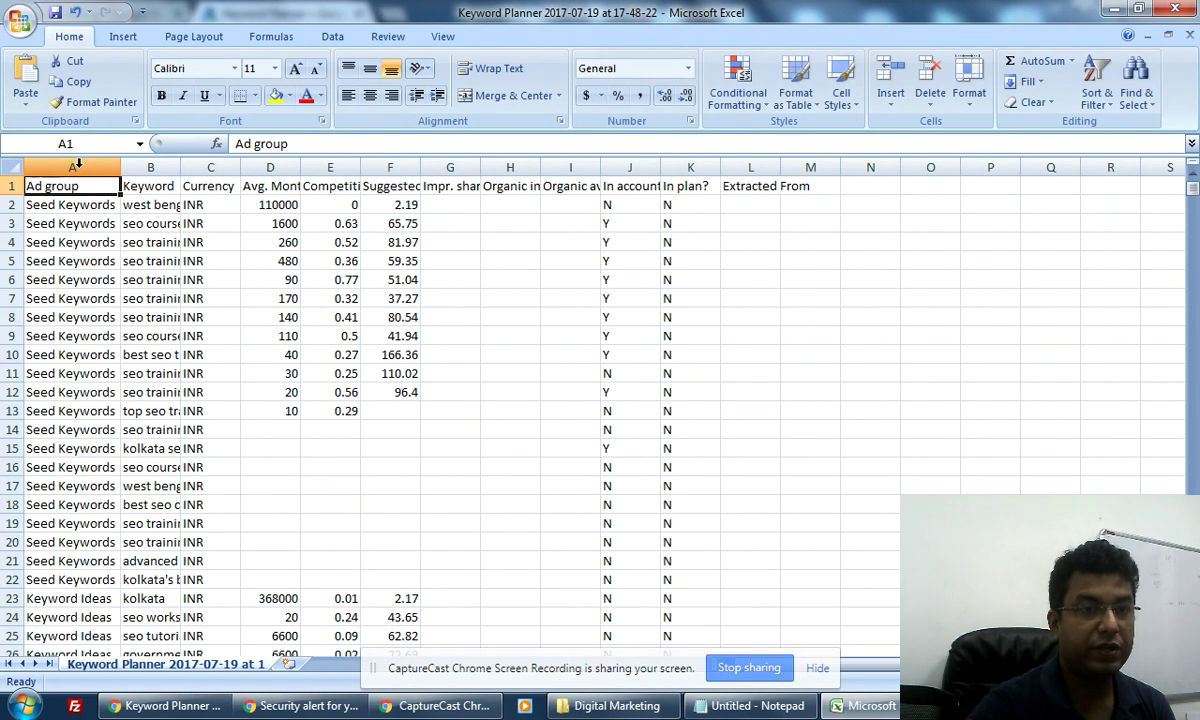
{"action": "left_click", "coordinate": [78, 163]}
{"action": "right_click", "coordinate": [78, 163]}
{"action": "left_click", "coordinate": [130, 286]}
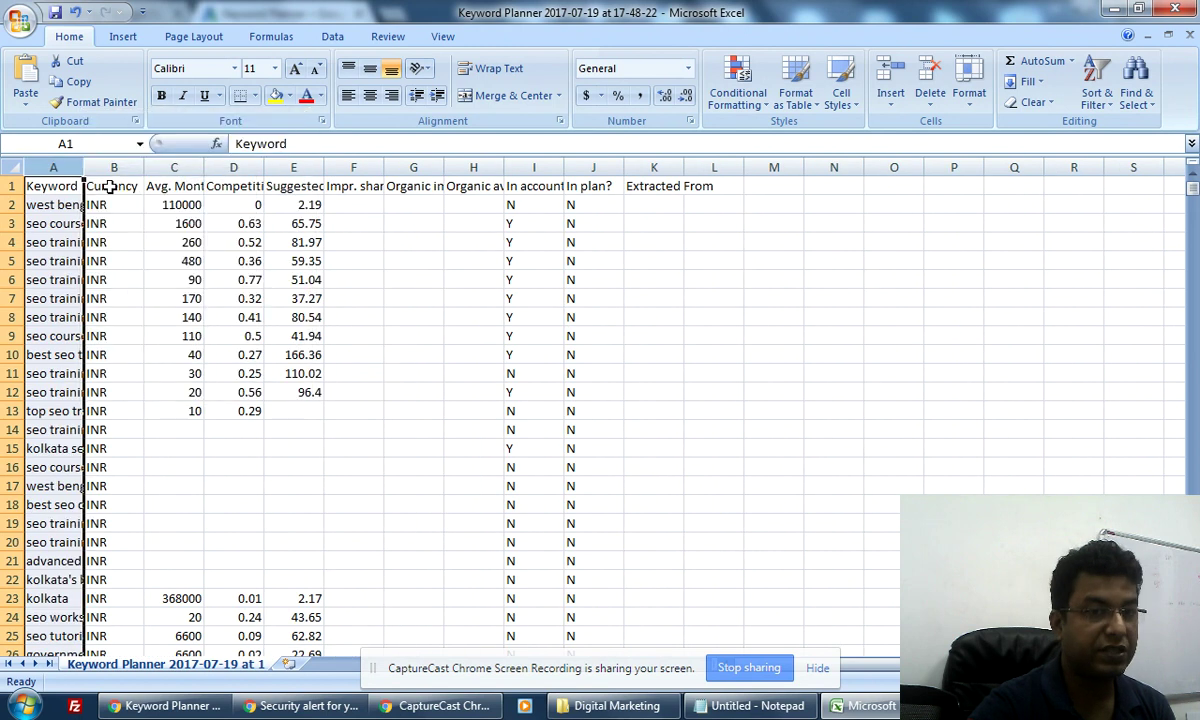
{"action": "right_click", "coordinate": [120, 171]}
{"action": "left_click", "coordinate": [166, 288]}
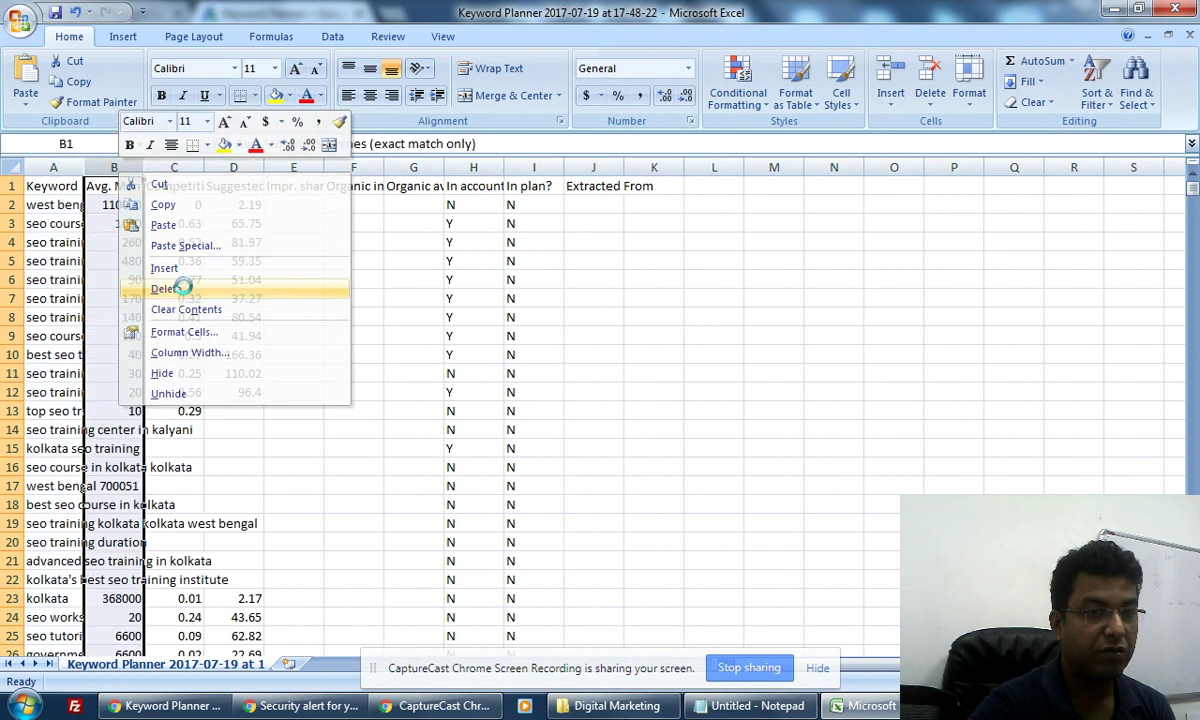
Delete all columns from Competition through Extracted From, keeping only the keyword and average monthly searches columns.
{"action": "left_click_drag", "start_coordinate": [174, 167], "coordinate": [774, 172]}
{"action": "right_click", "coordinate": [404, 246]}
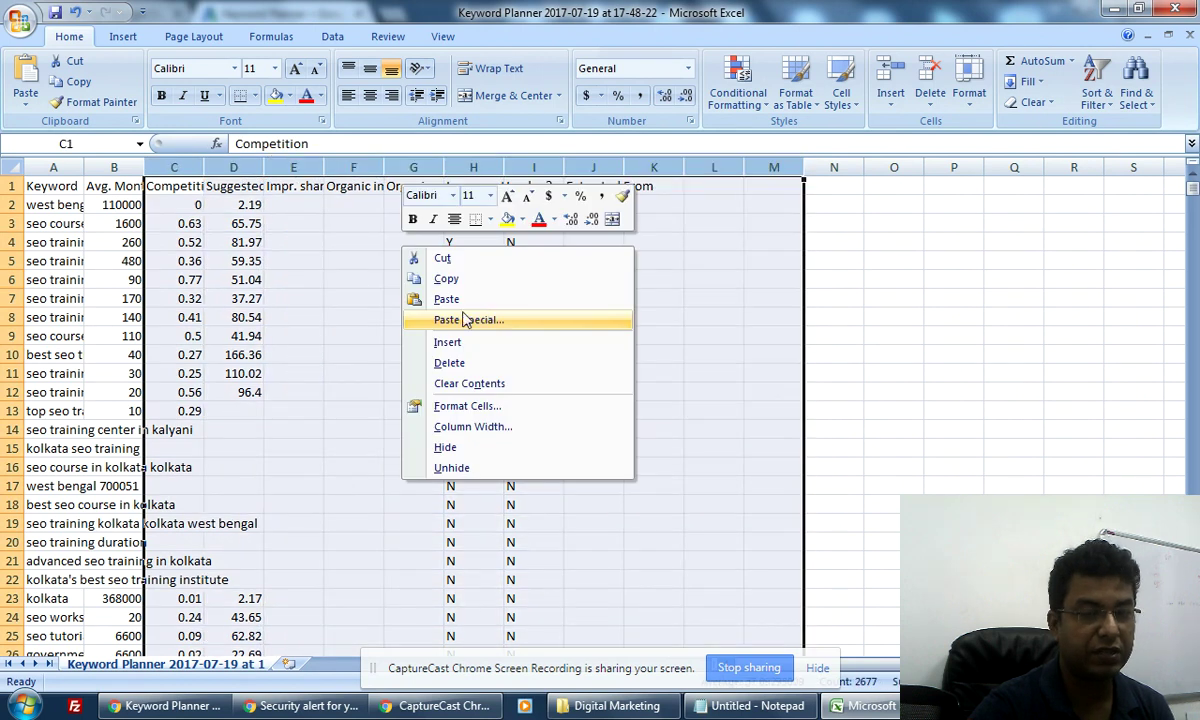
{"action": "left_click", "coordinate": [466, 364]}
{"action": "left_click", "coordinate": [466, 364]}
{"action": "left_click", "coordinate": [233, 316]}
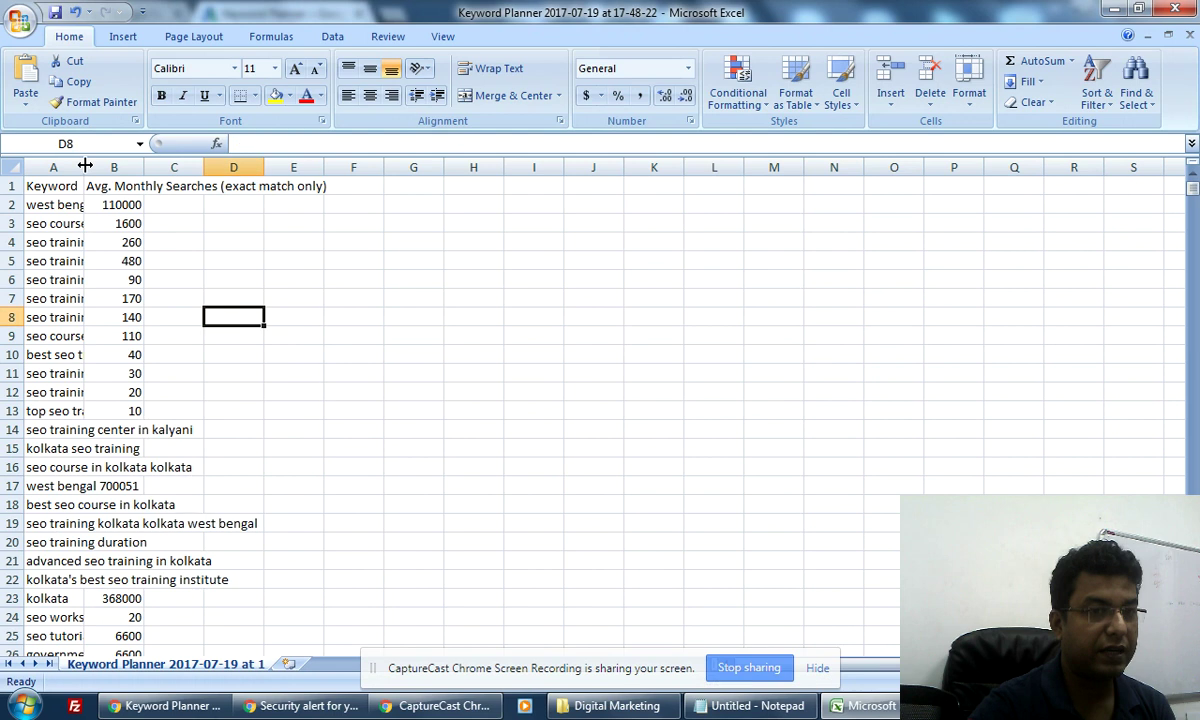
Autofit the widths of the Keyword and Avg. Monthly Searches columns to their contents.
{"action": "double_click", "coordinate": [85, 166]}
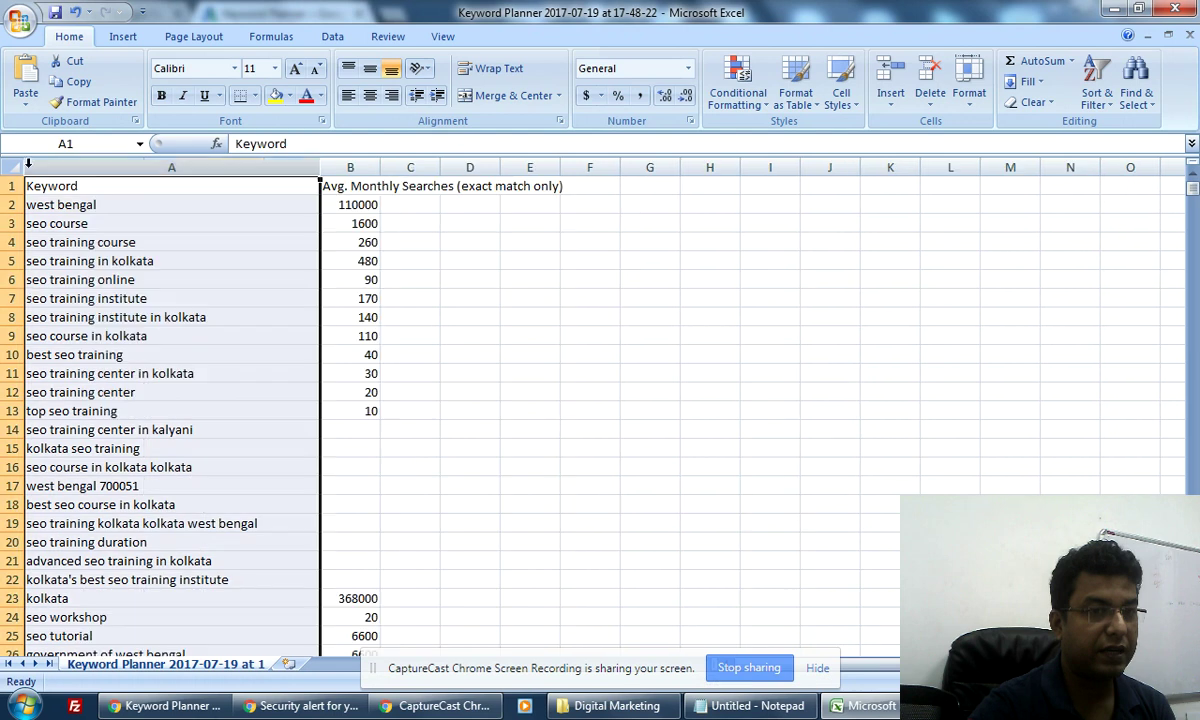
{"action": "double_click", "coordinate": [380, 167]}
{"action": "left_click", "coordinate": [522, 485]}
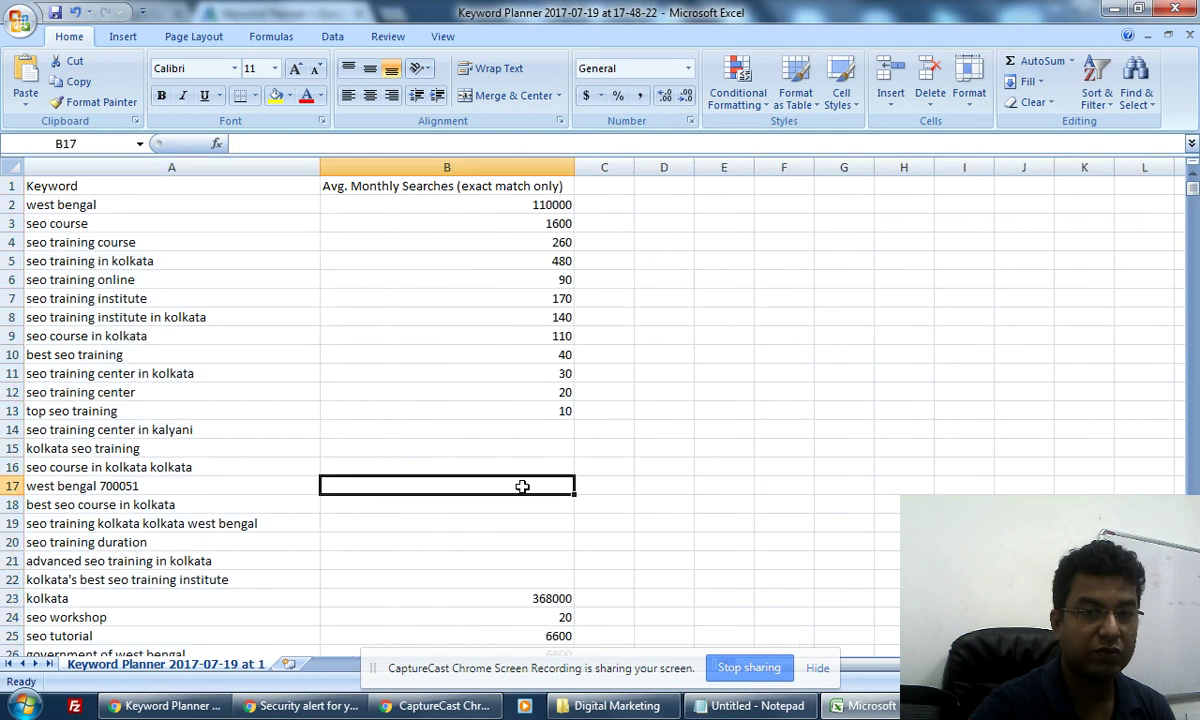
Delete rows 14 to 22, the keywords without search volume from "seo training center in kalyani" to "kolkata's best seo training institute".
{"action": "left_click", "coordinate": [575, 432]}
{"action": "left_click_drag", "start_coordinate": [12, 429], "coordinate": [45, 577]}
{"action": "right_click", "coordinate": [30, 495]}
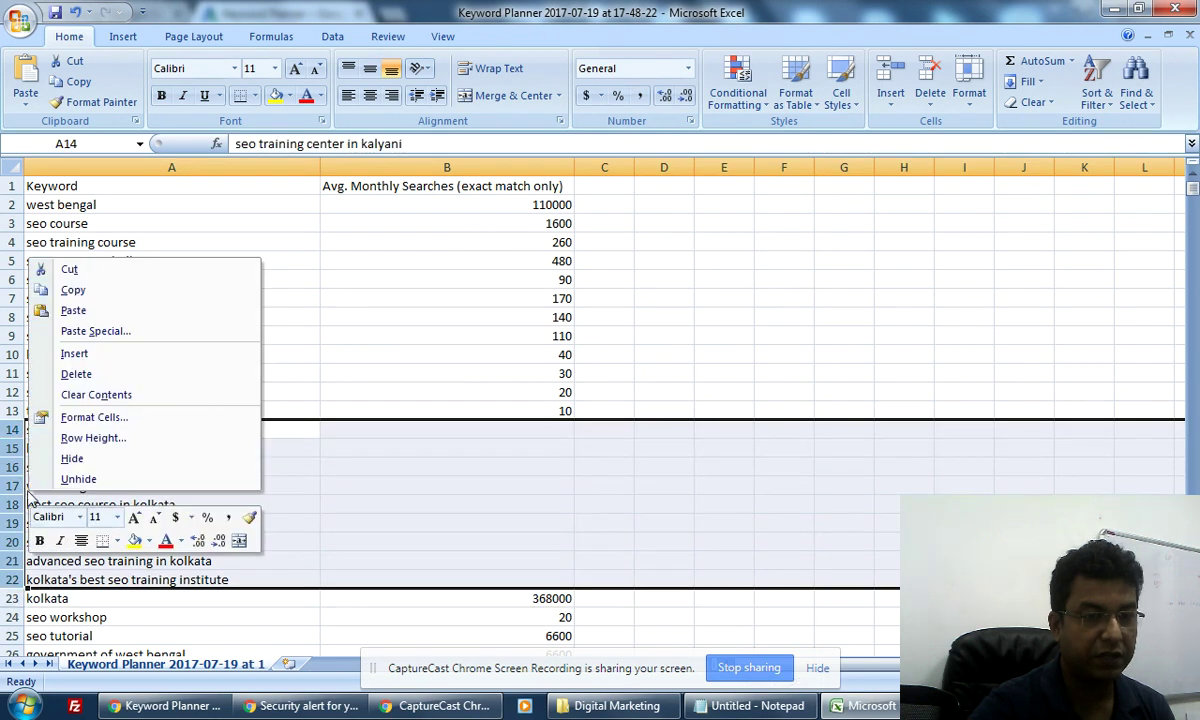
{"action": "left_click", "coordinate": [76, 374]}
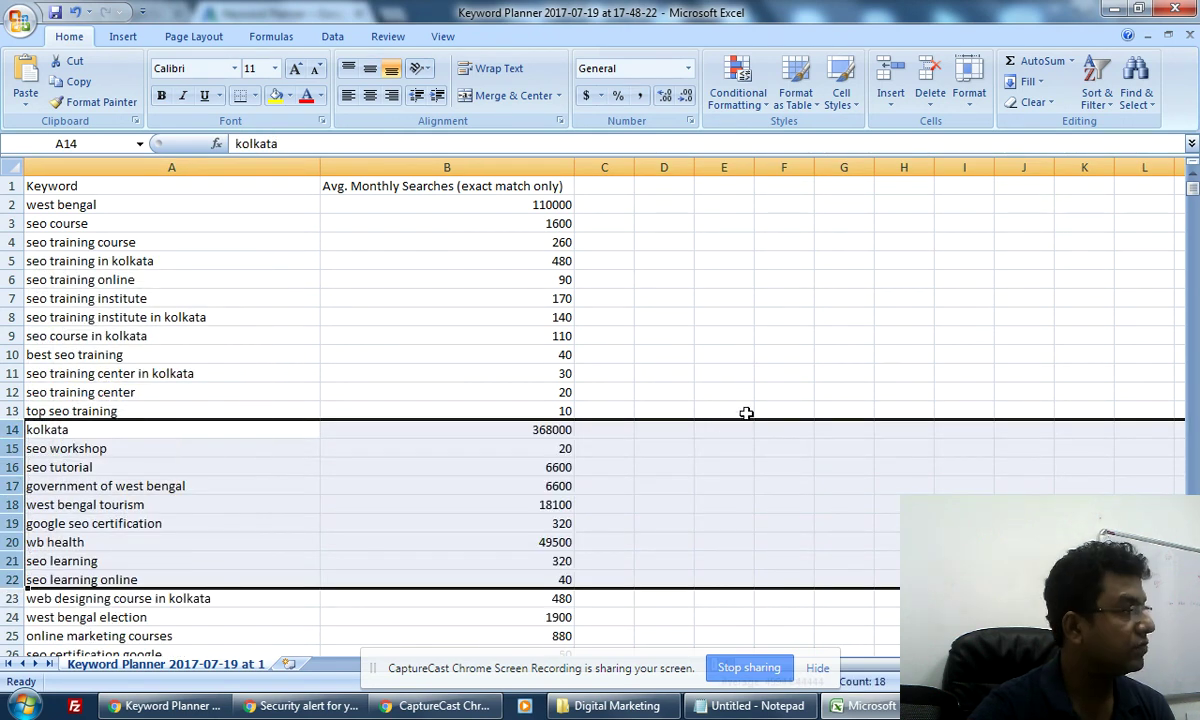
{"action": "left_click", "coordinate": [742, 316]}
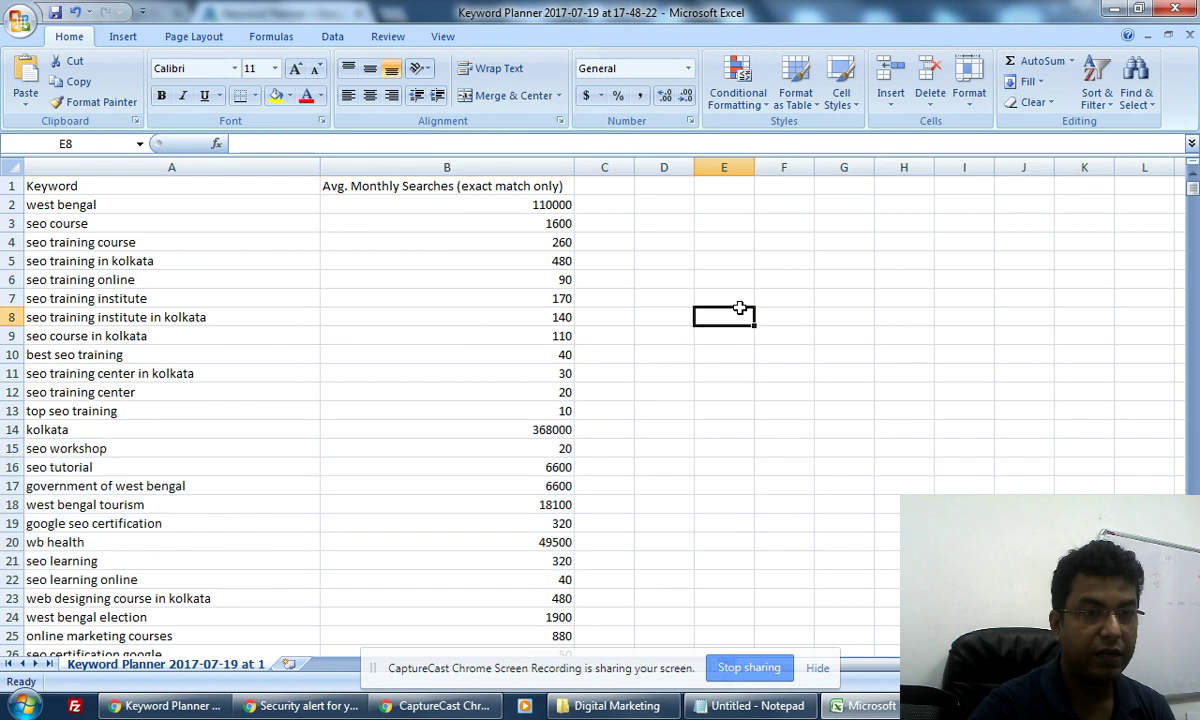
Delete the rows of the irrelevant keywords "west bengal" and "kolkata".
{"action": "left_click", "coordinate": [13, 205]}
{"action": "right_click", "coordinate": [13, 205]}
{"action": "left_click", "coordinate": [60, 318]}
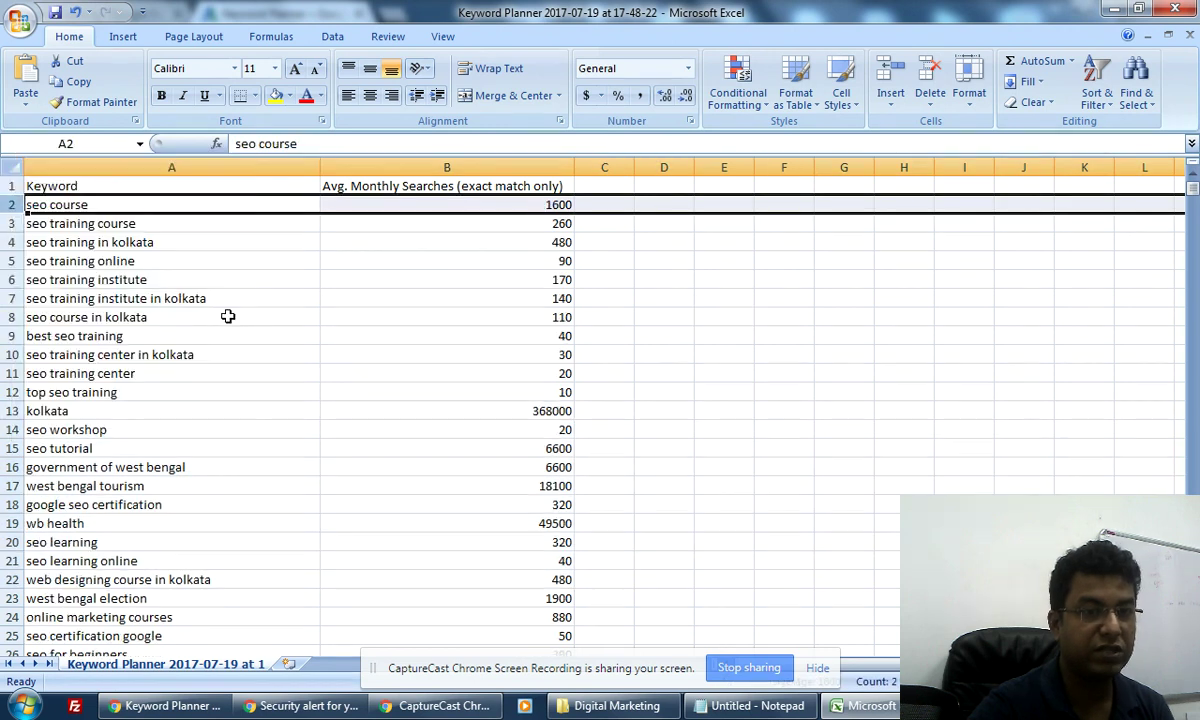
{"action": "right_click", "coordinate": [13, 410]}
{"action": "left_click", "coordinate": [70, 528]}
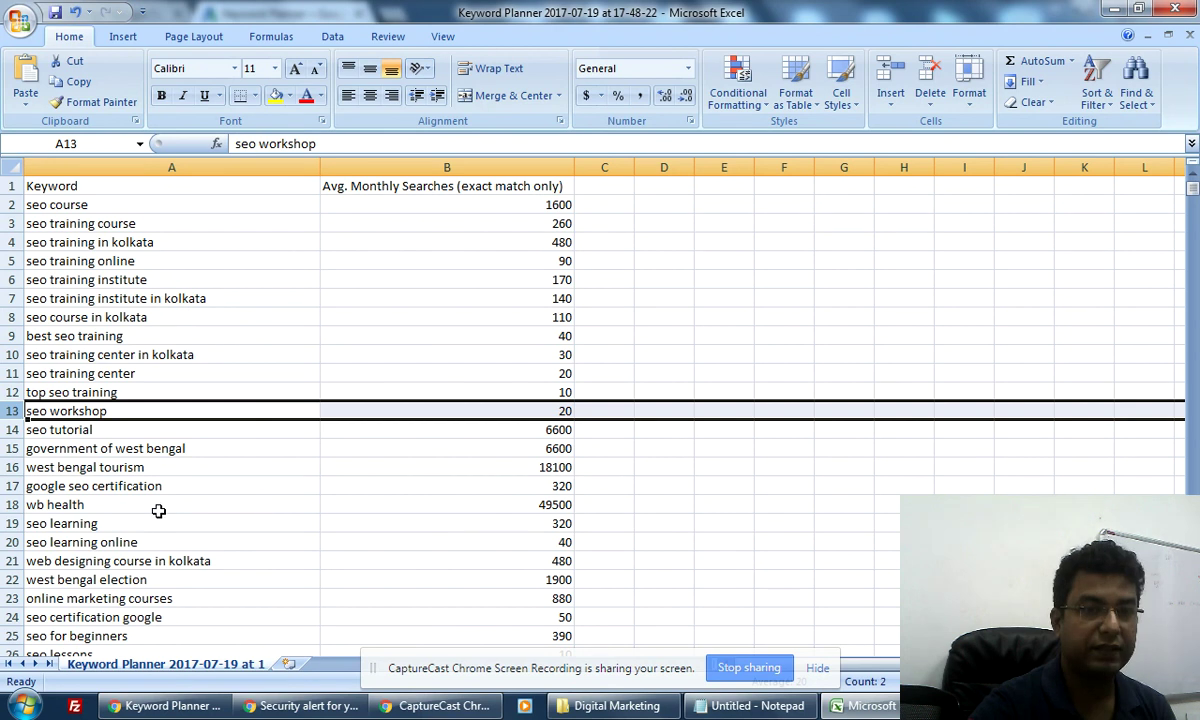
Sort the Keyword and Avg. Monthly Searches columns by average monthly searches, from largest to smallest.
{"action": "scroll", "coordinate": [294, 424], "scroll_direction": "down", "scroll_amount": 13}
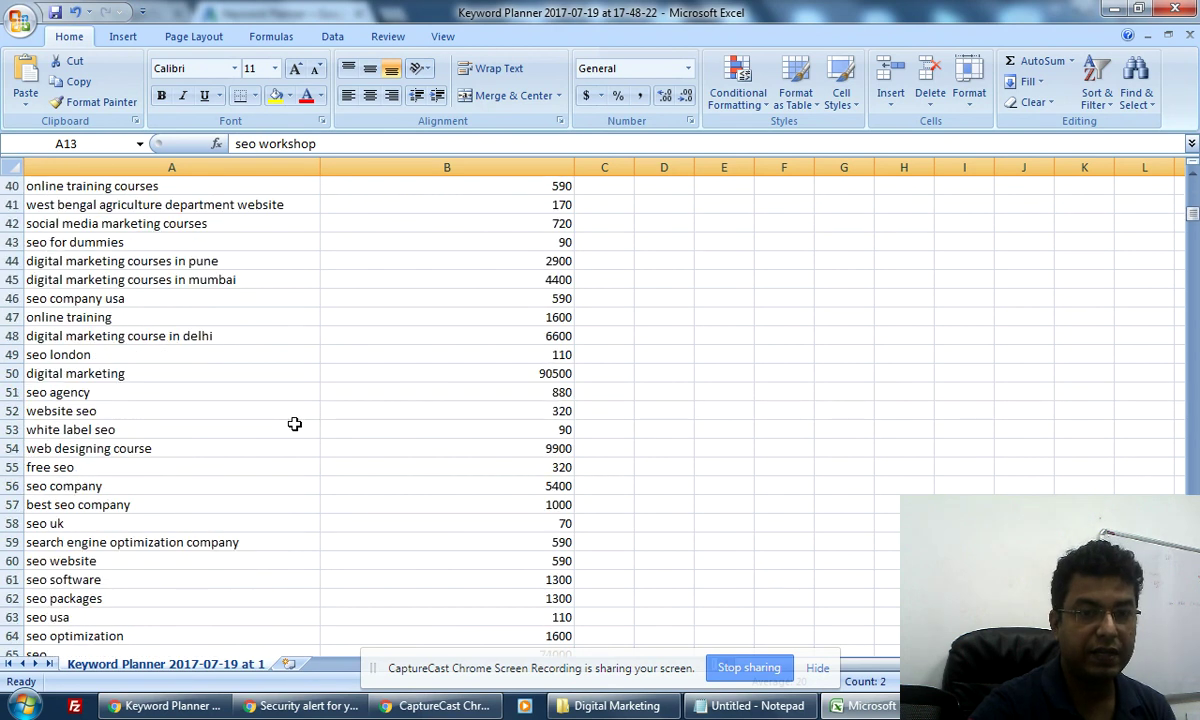
{"action": "scroll", "coordinate": [294, 424], "scroll_direction": "up", "scroll_amount": 13}
{"action": "left_click_drag", "start_coordinate": [170, 167], "coordinate": [522, 176]}
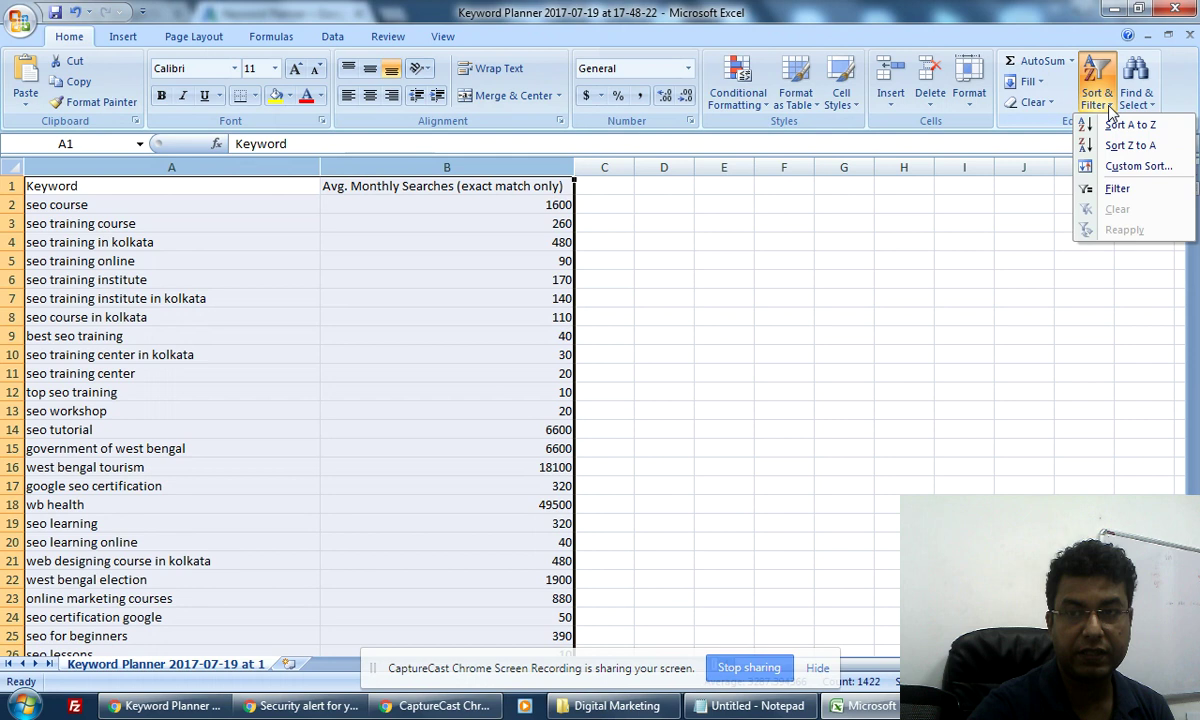
{"action": "left_click", "coordinate": [1125, 166]}
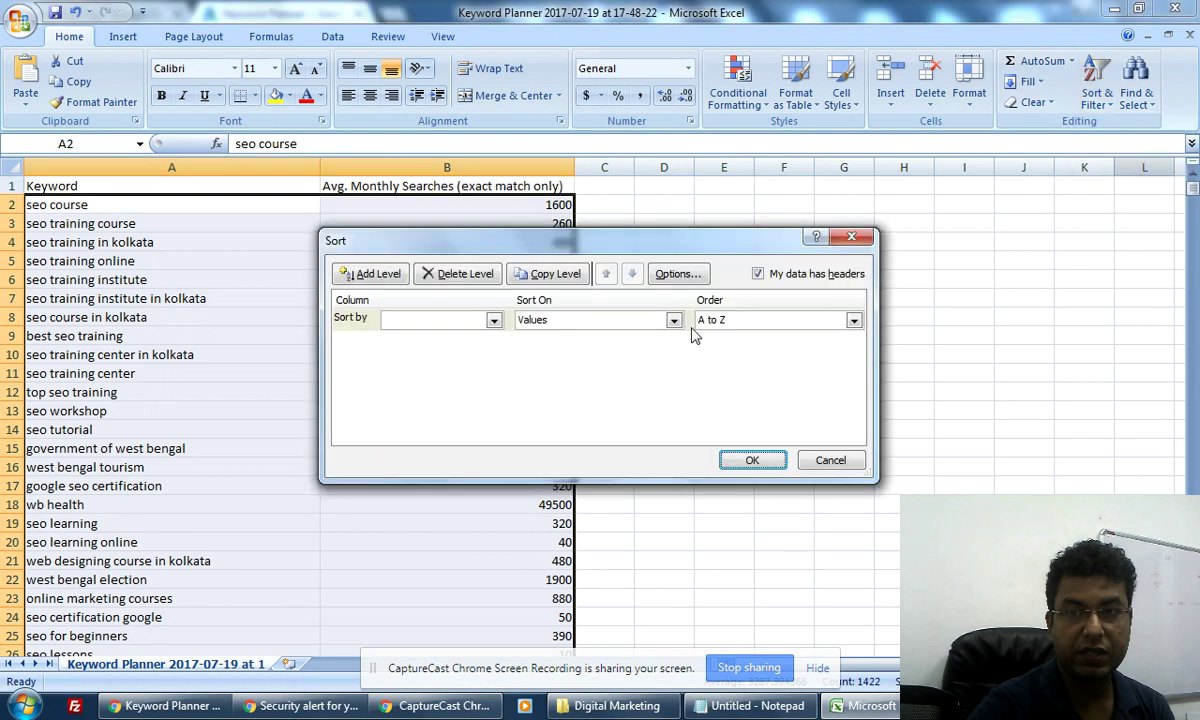
{"action": "left_click", "coordinate": [493, 320]}
{"action": "left_click", "coordinate": [443, 350]}
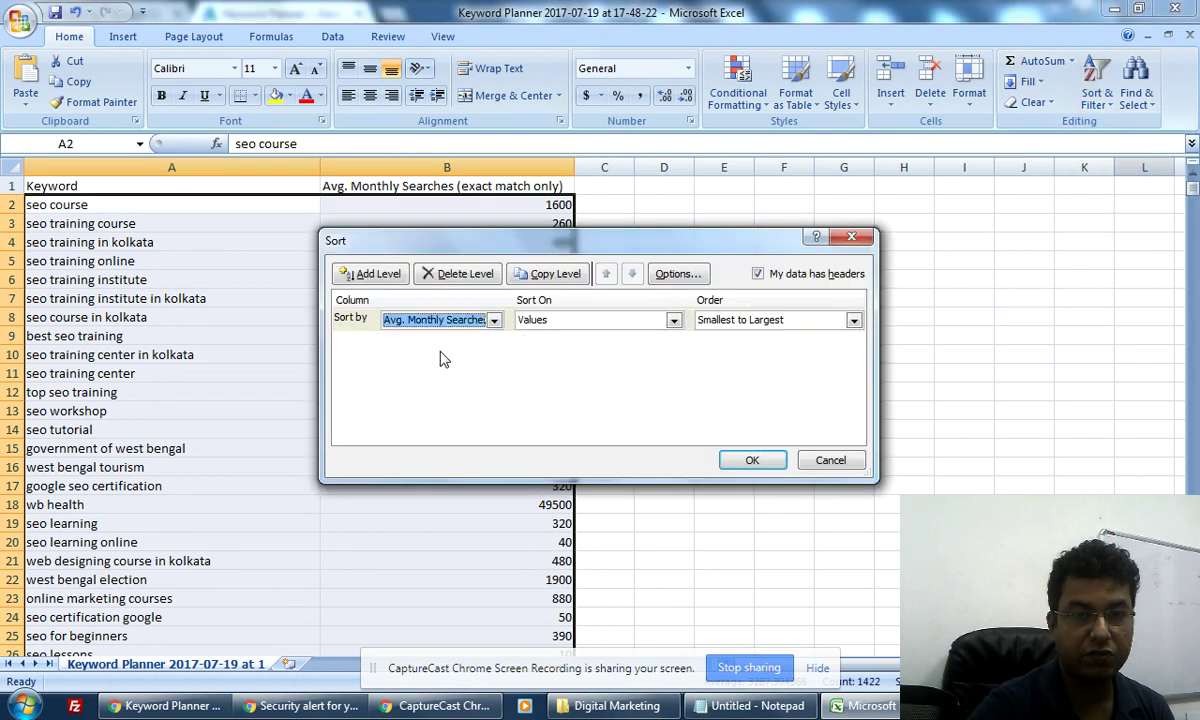
{"action": "left_click", "coordinate": [853, 320]}
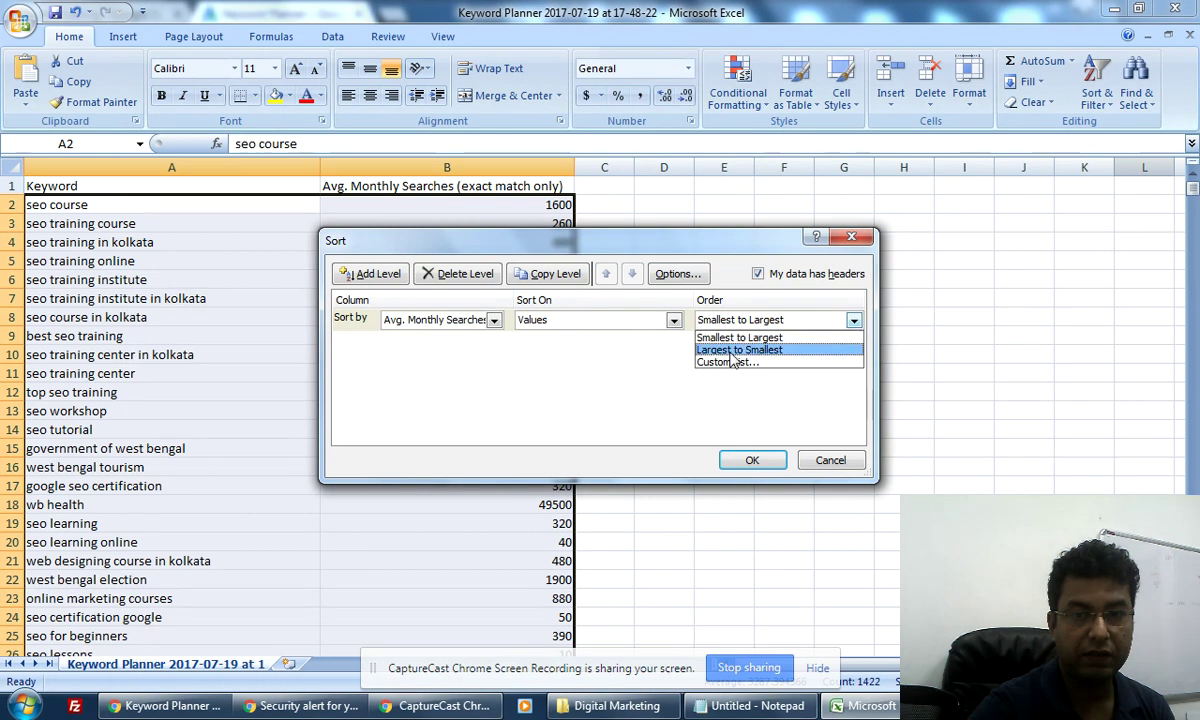
{"action": "left_click", "coordinate": [738, 350]}
{"action": "left_click", "coordinate": [752, 459]}
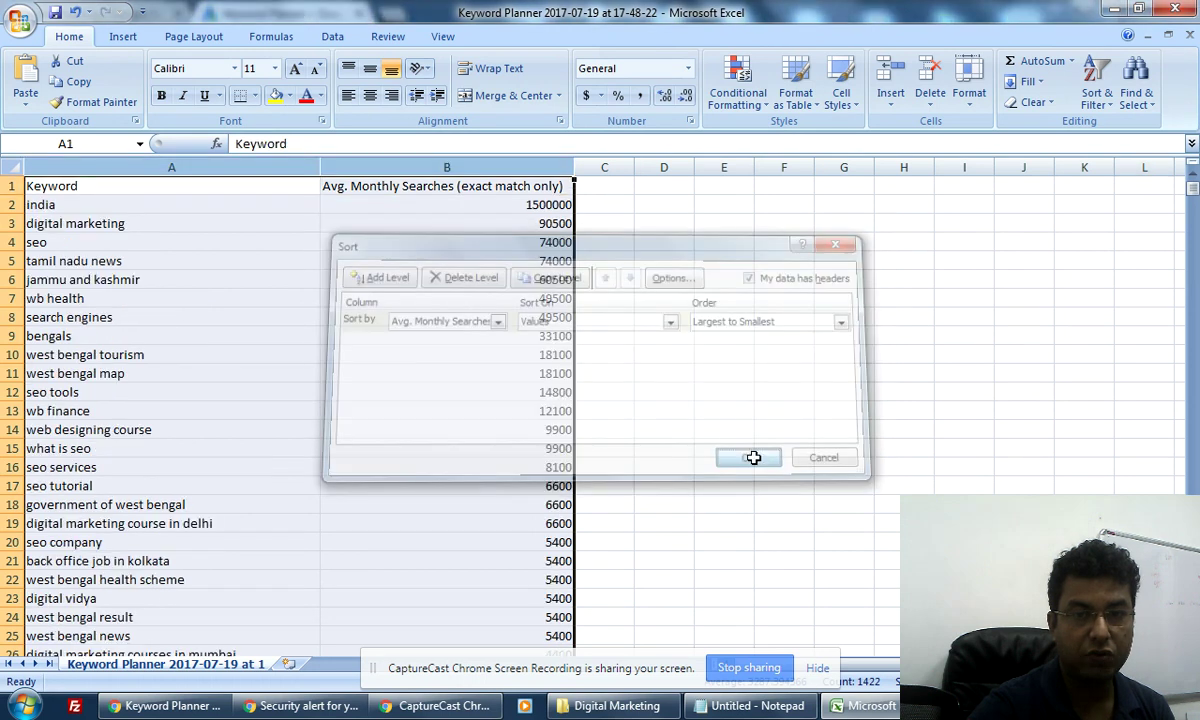
Delete rows 406 to 720, the keywords below 100 average monthly searches, starting from "seo training online".
{"action": "scroll", "coordinate": [778, 370], "scroll_direction": "down", "scroll_amount": 20}
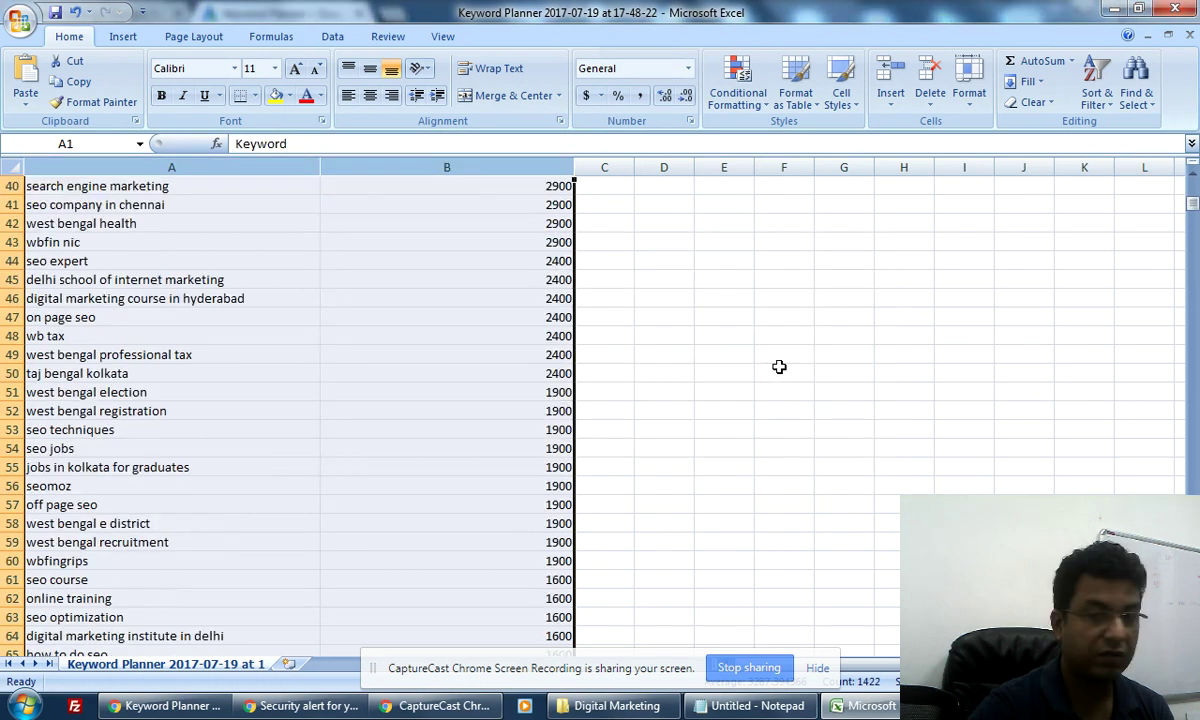
{"action": "scroll", "coordinate": [777, 362], "scroll_direction": "down", "scroll_amount": 19}
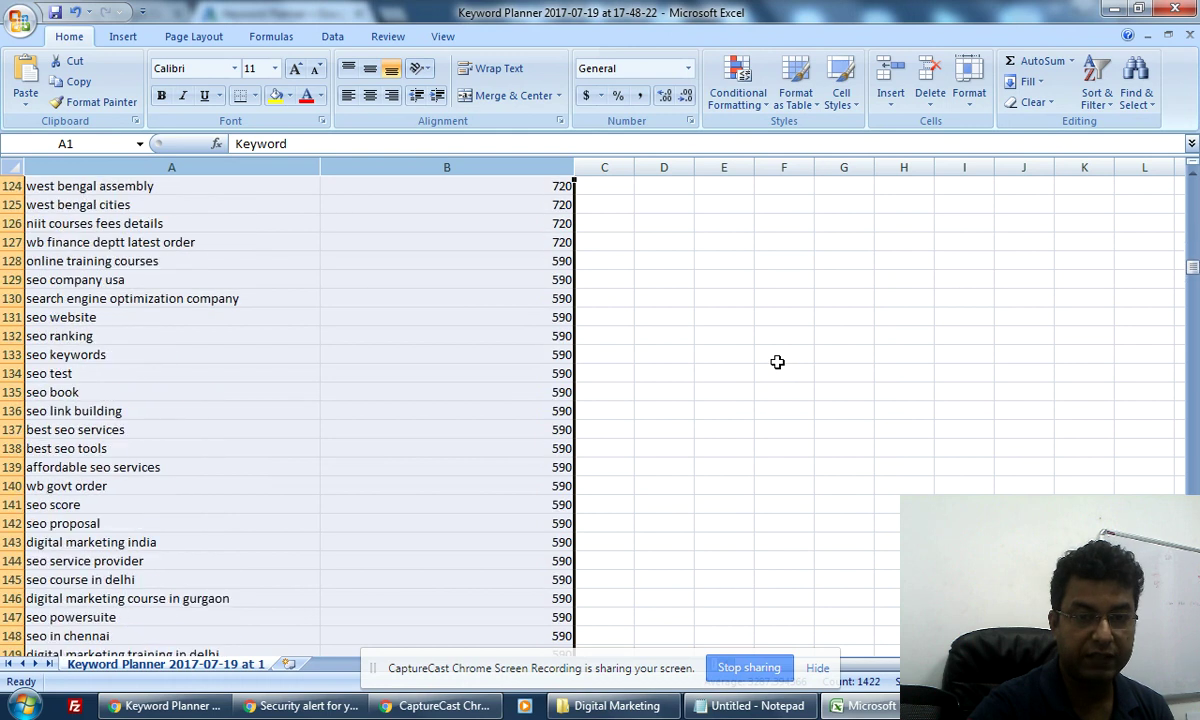
{"action": "scroll", "coordinate": [776, 360], "scroll_direction": "down", "scroll_amount": 20}
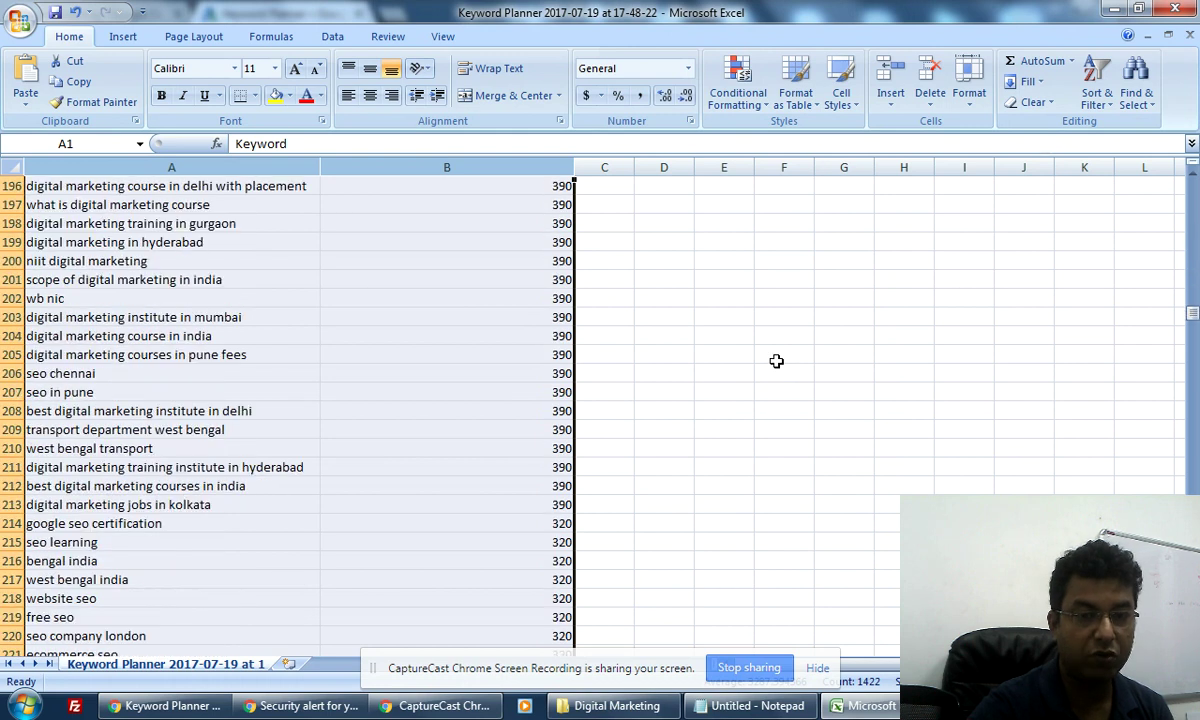
{"action": "scroll", "coordinate": [773, 356], "scroll_direction": "down", "scroll_amount": 10}
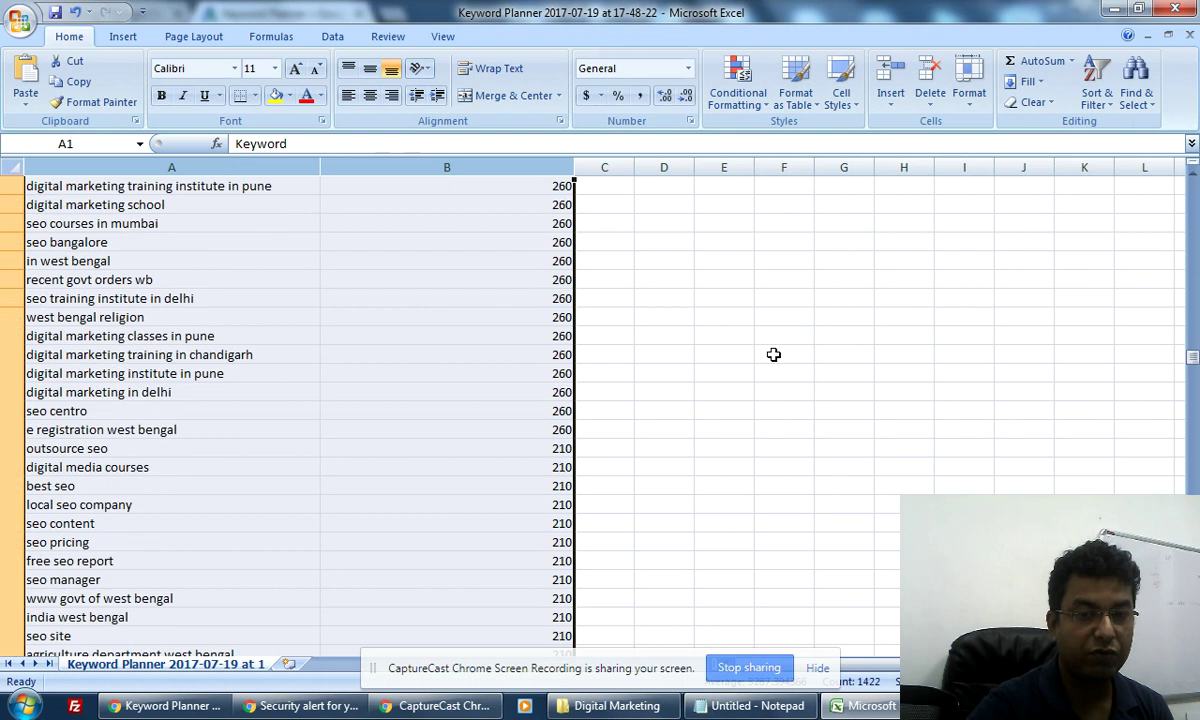
{"action": "scroll", "coordinate": [773, 355], "scroll_direction": "down", "scroll_amount": 15}
{"action": "scroll", "coordinate": [772, 354], "scroll_direction": "down", "scroll_amount": 8}
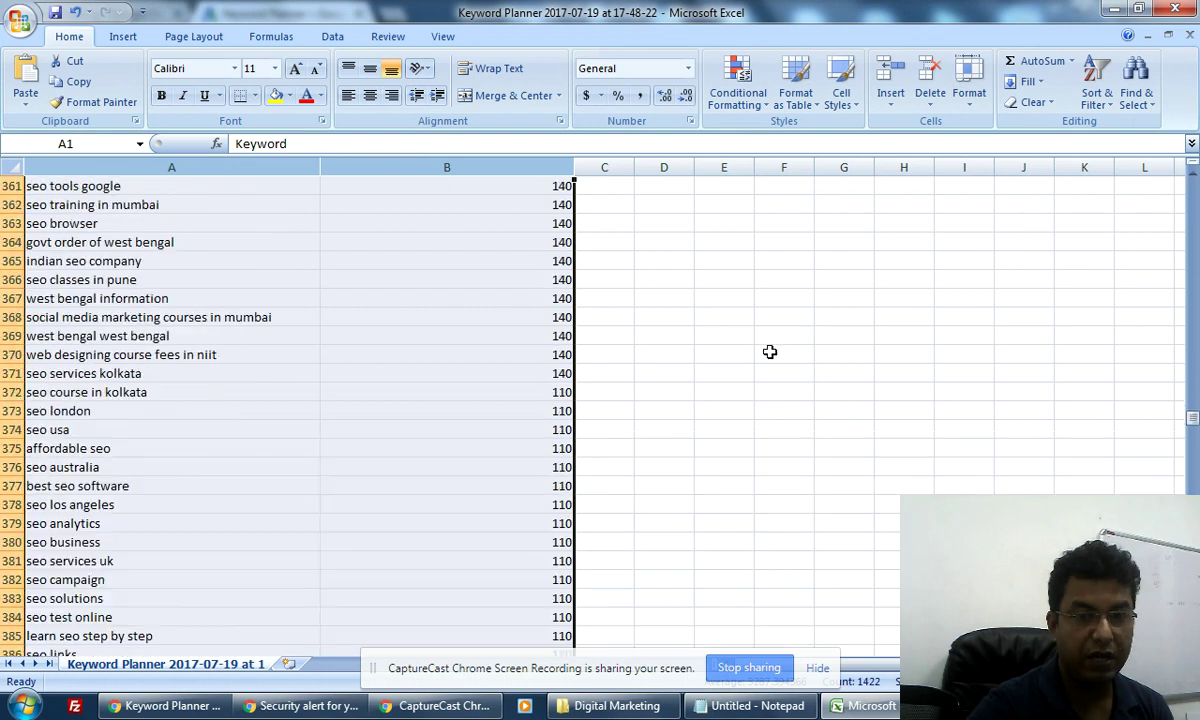
{"action": "scroll", "coordinate": [769, 350], "scroll_direction": "down", "scroll_amount": 14}
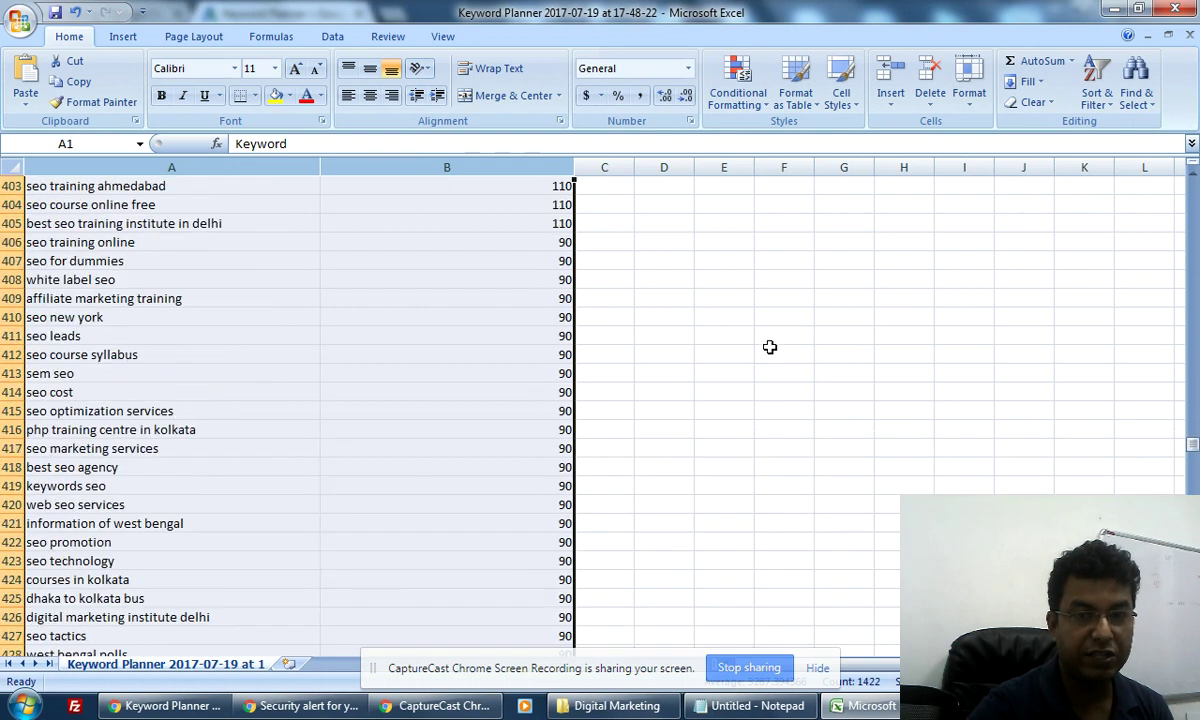
{"action": "left_click_drag", "start_coordinate": [11, 242], "coordinate": [20, 617]}
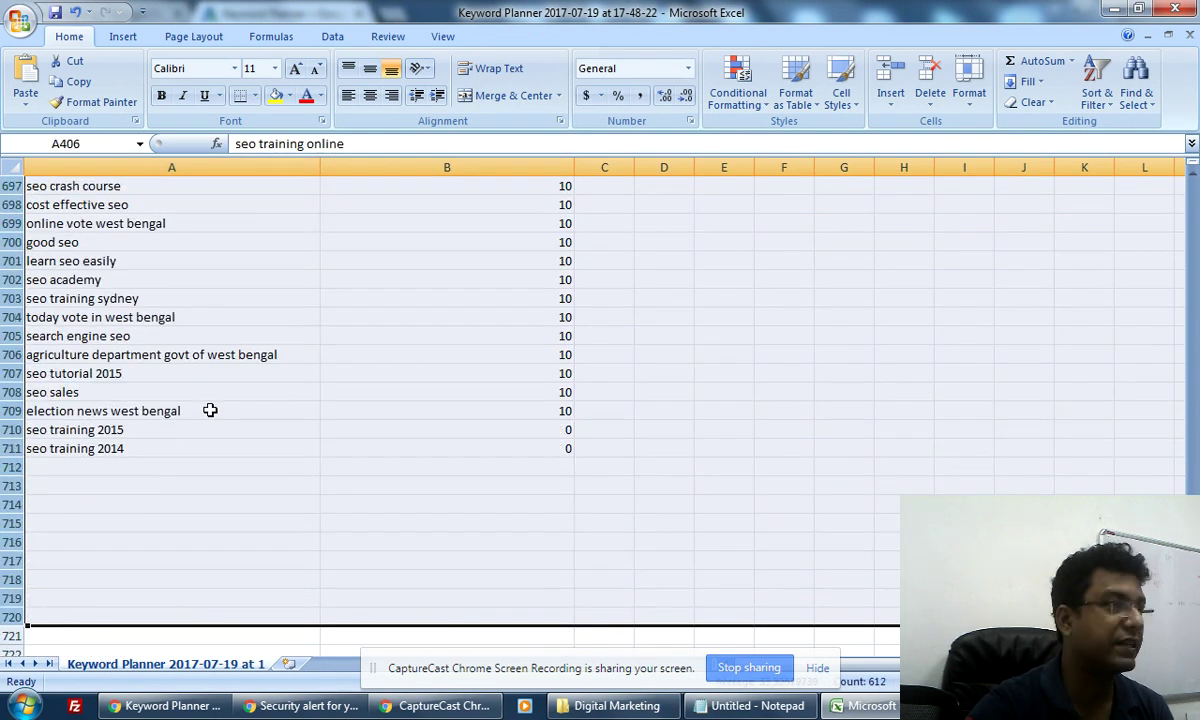
{"action": "right_click", "coordinate": [198, 400]}
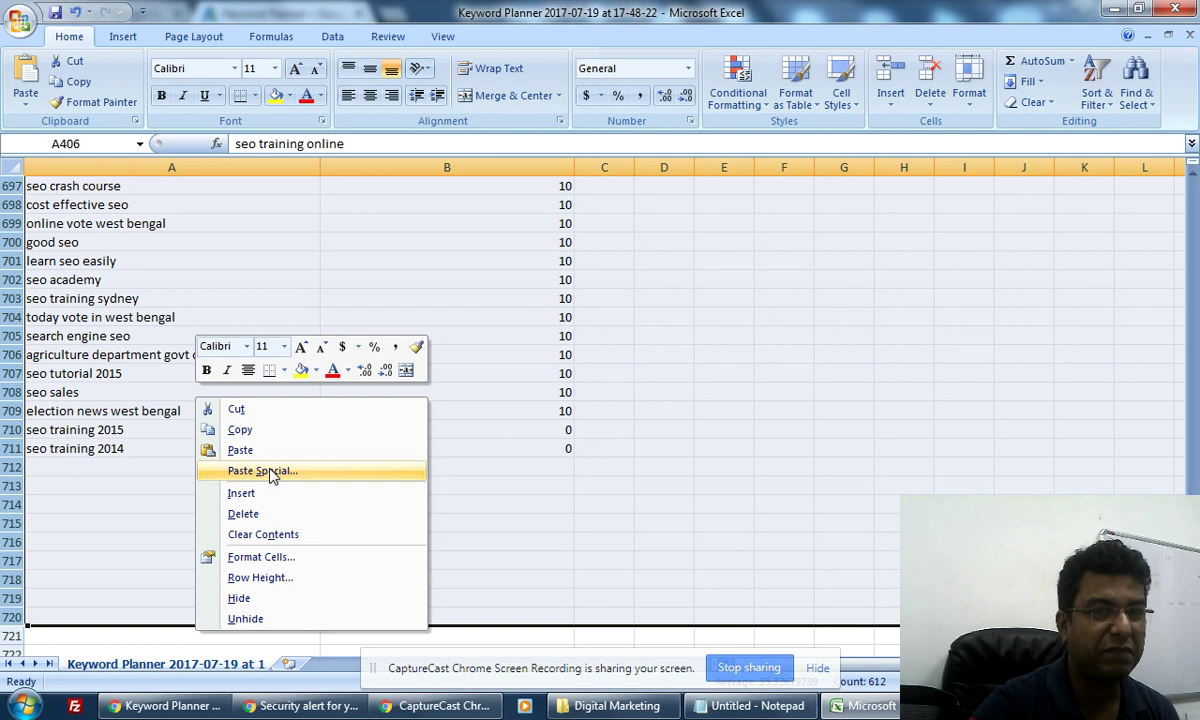
{"action": "left_click", "coordinate": [243, 514]}
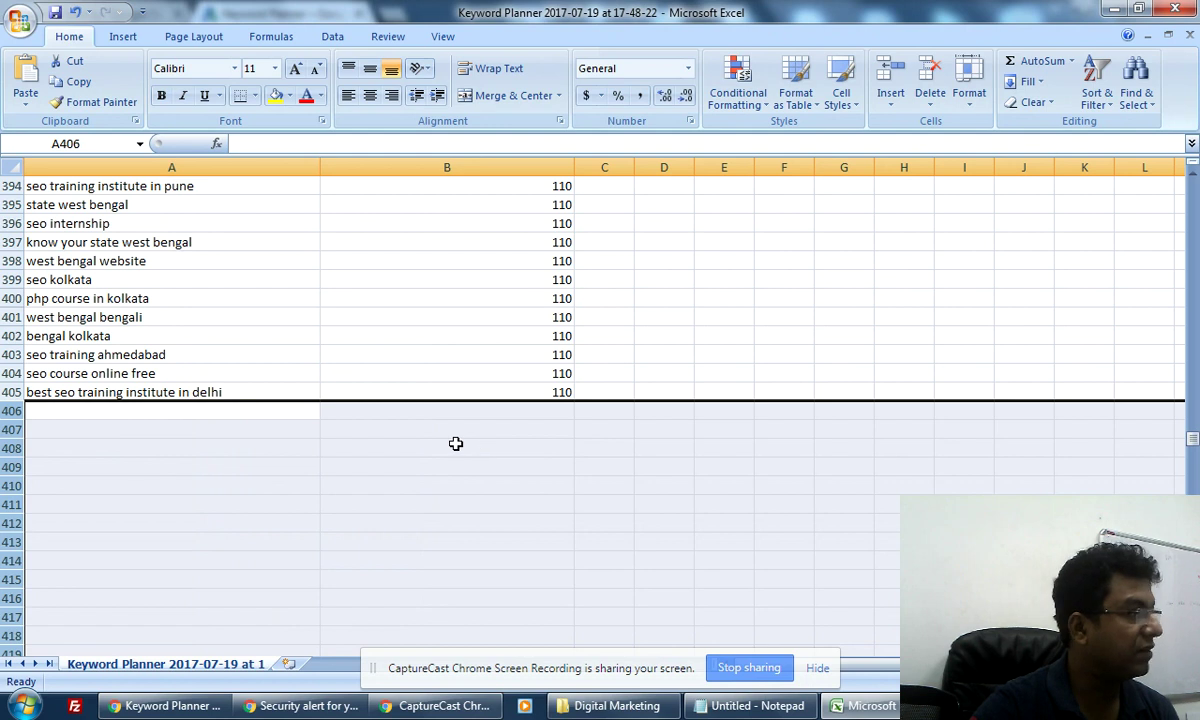
Look through the remaining keywords from row 405 back up to row 169.
{"action": "scroll", "coordinate": [453, 442], "scroll_direction": "up", "scroll_amount": 6}
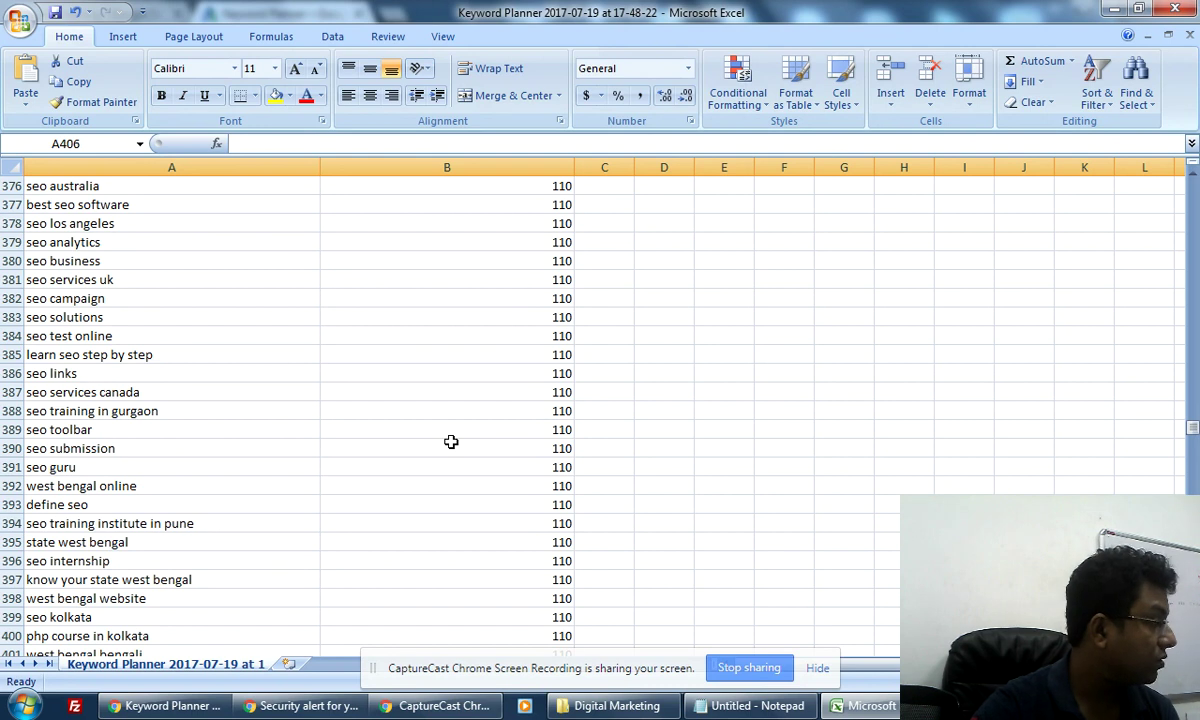
{"action": "scroll", "coordinate": [451, 441], "scroll_direction": "up", "scroll_amount": 5}
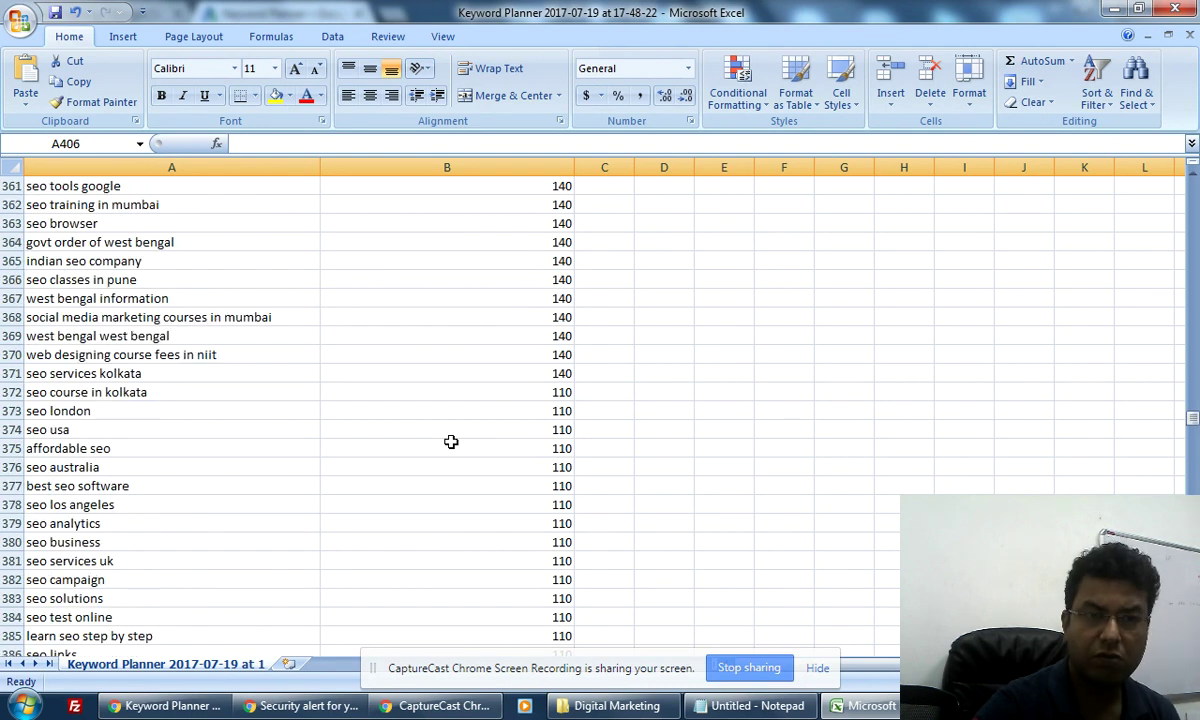
{"action": "scroll", "coordinate": [451, 441], "scroll_direction": "up", "scroll_amount": 17}
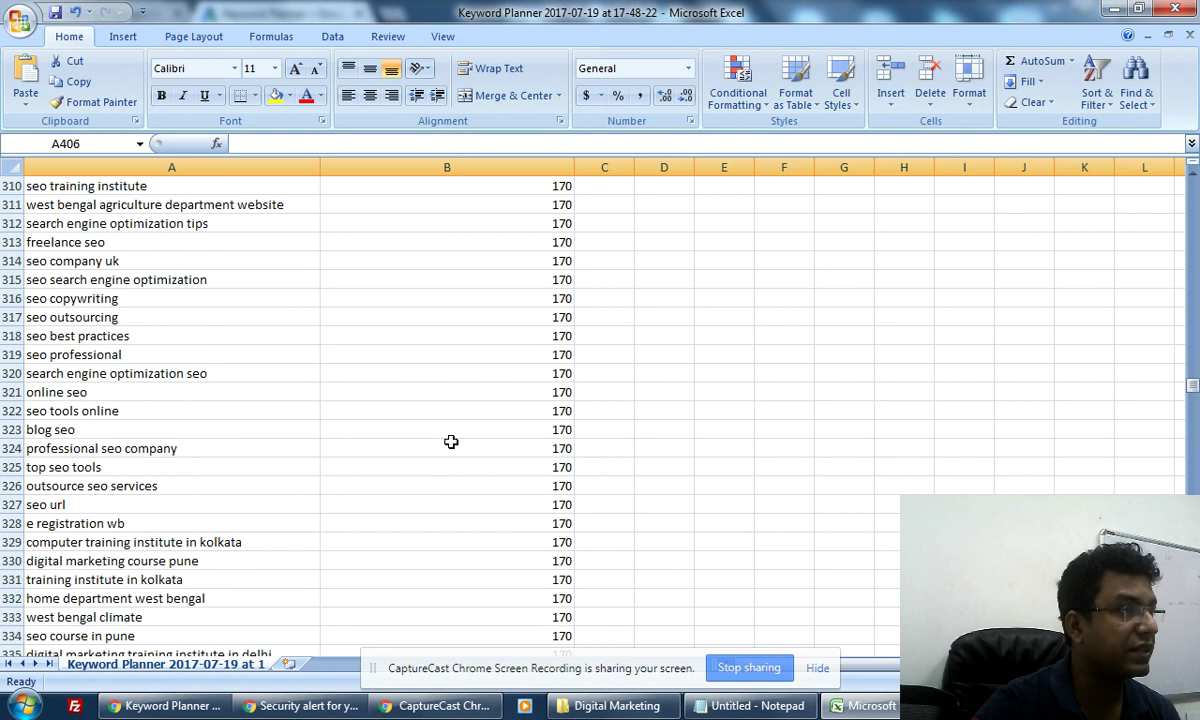
{"action": "scroll", "coordinate": [295, 389], "scroll_direction": "up", "scroll_amount": 17}
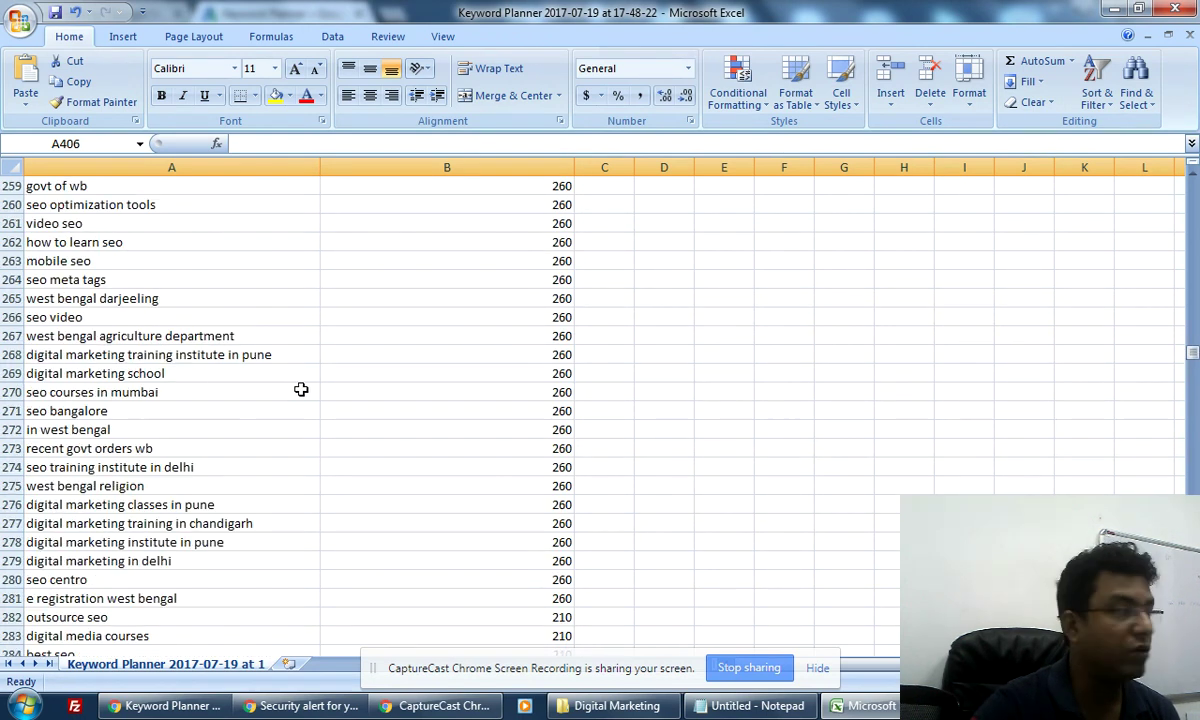
{"action": "scroll", "coordinate": [301, 389], "scroll_direction": "up", "scroll_amount": 20}
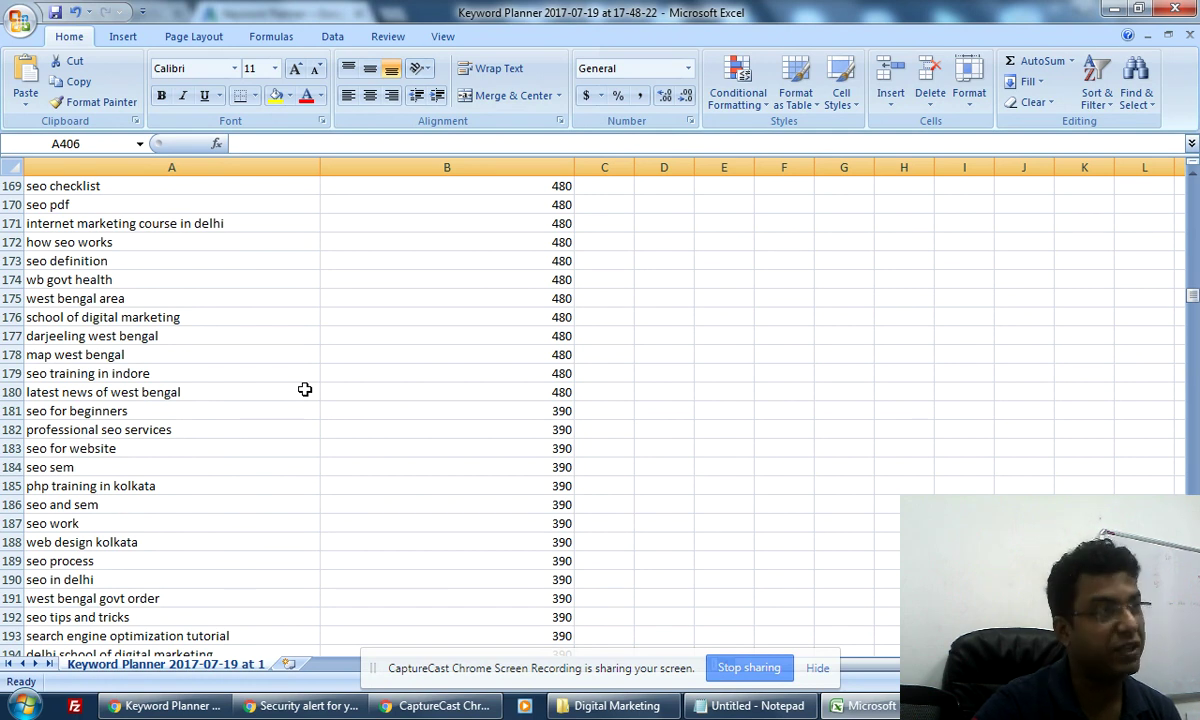
Switch to Chrome and open the Fiverr website in a new browser tab.
{"action": "left_click", "coordinate": [165, 705]}
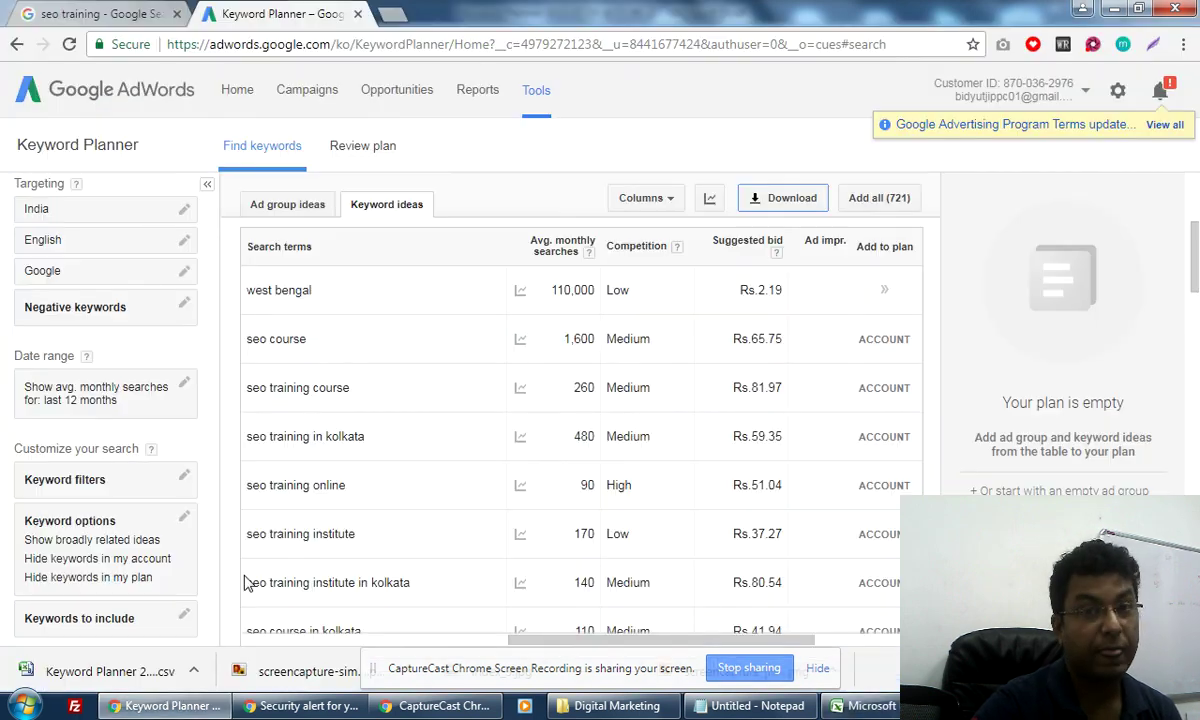
{"action": "left_click", "coordinate": [392, 14]}
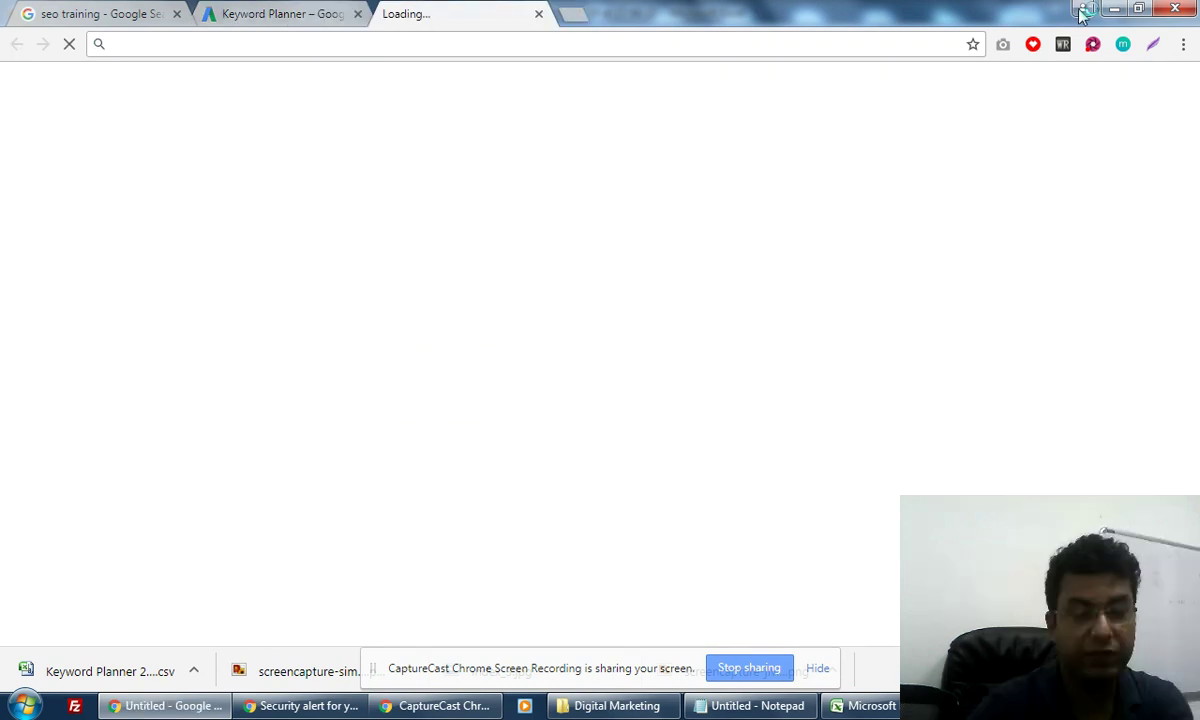
{"action": "type", "text": "fiverr"}
{"action": "key", "text": "Return"}
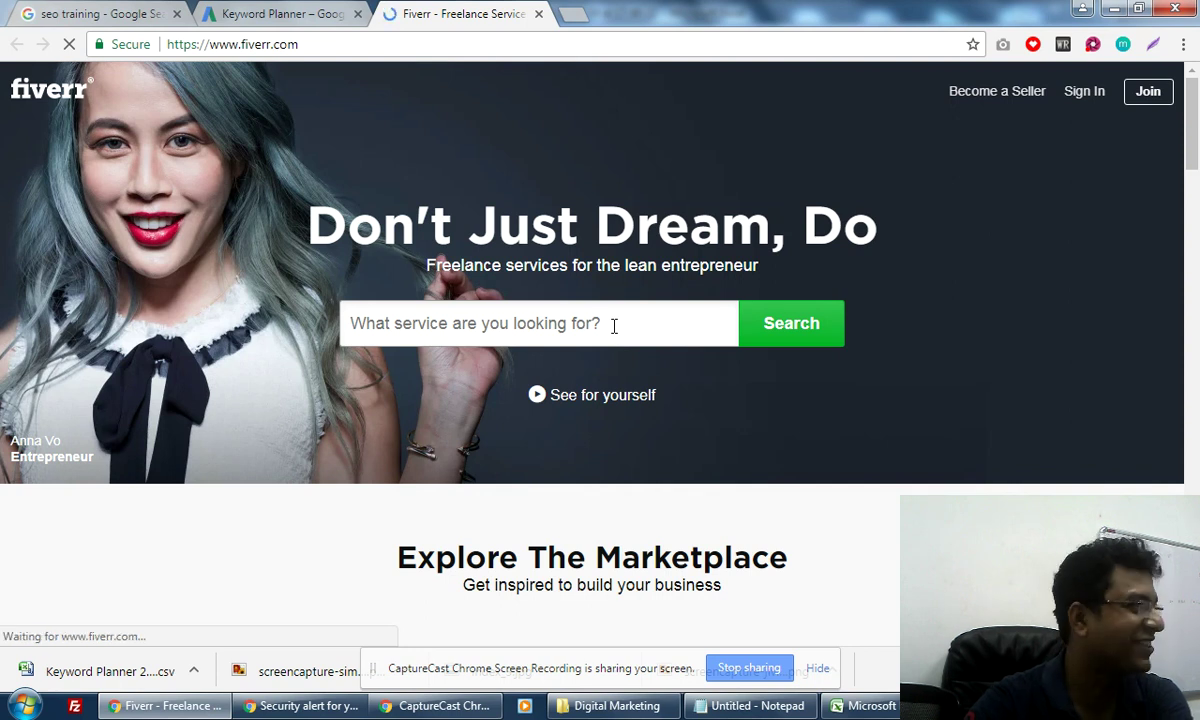
Search Fiverr for "keyword research" services.
{"action": "left_click", "coordinate": [614, 326]}
{"action": "type", "text": "keywo"}
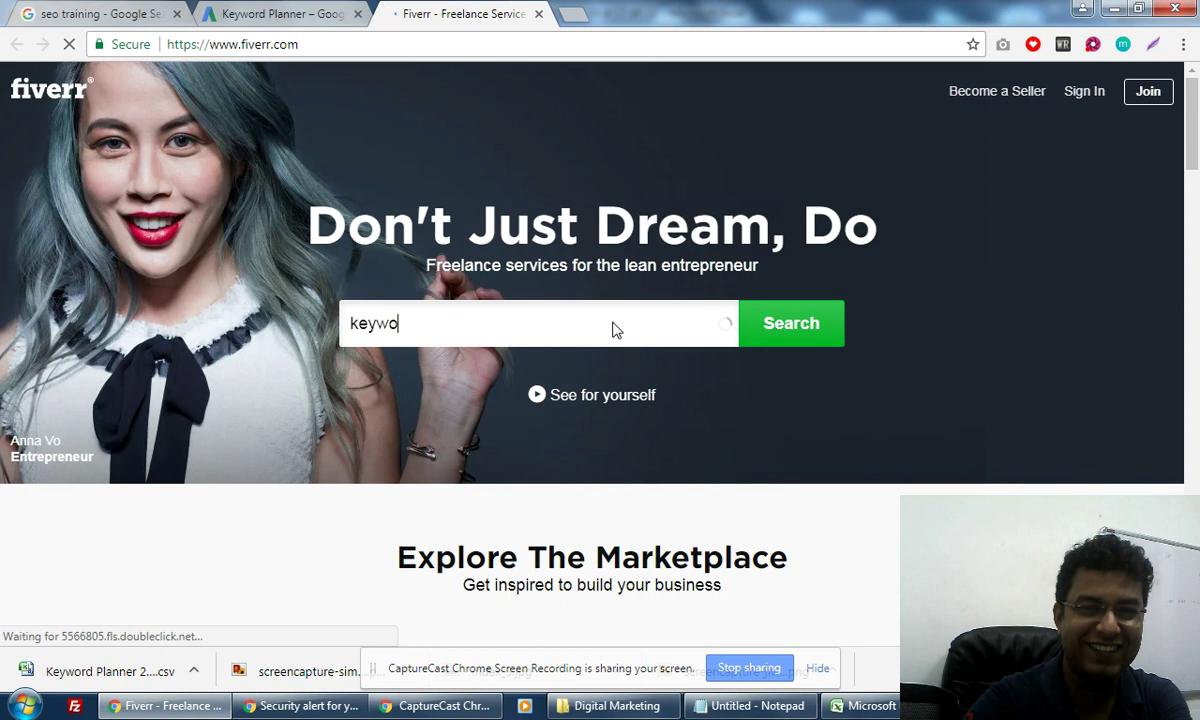
{"action": "type", "text": "rd"}
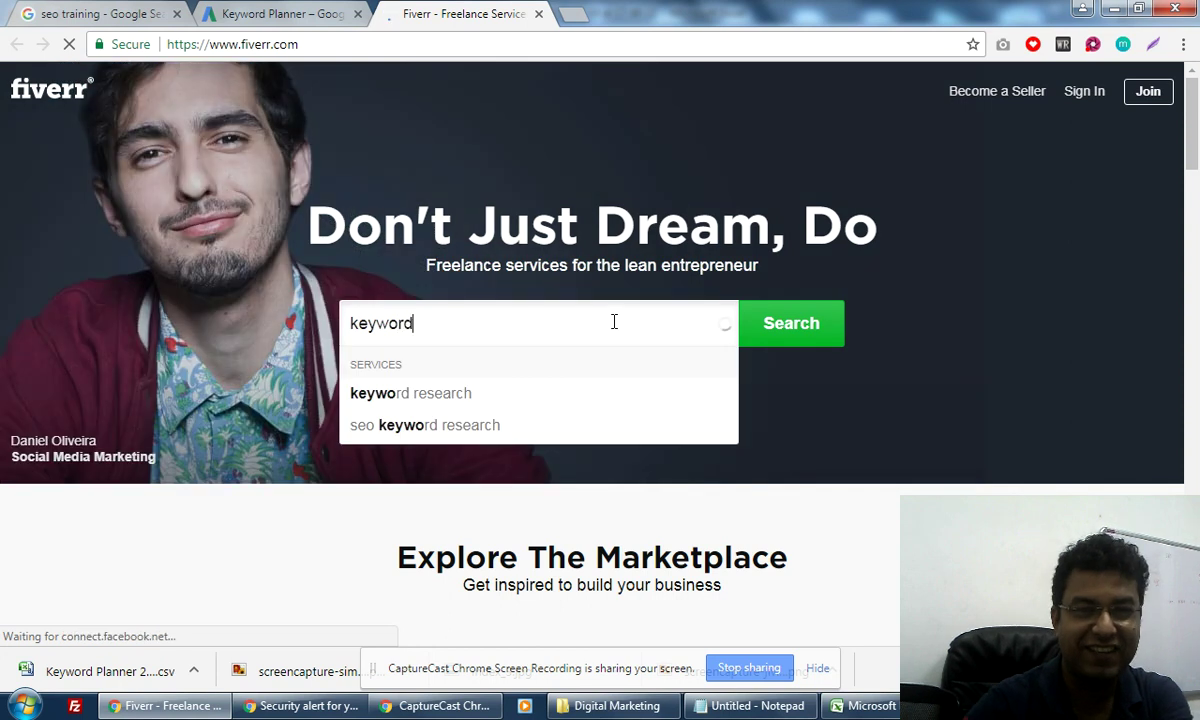
{"action": "left_click", "coordinate": [455, 396]}
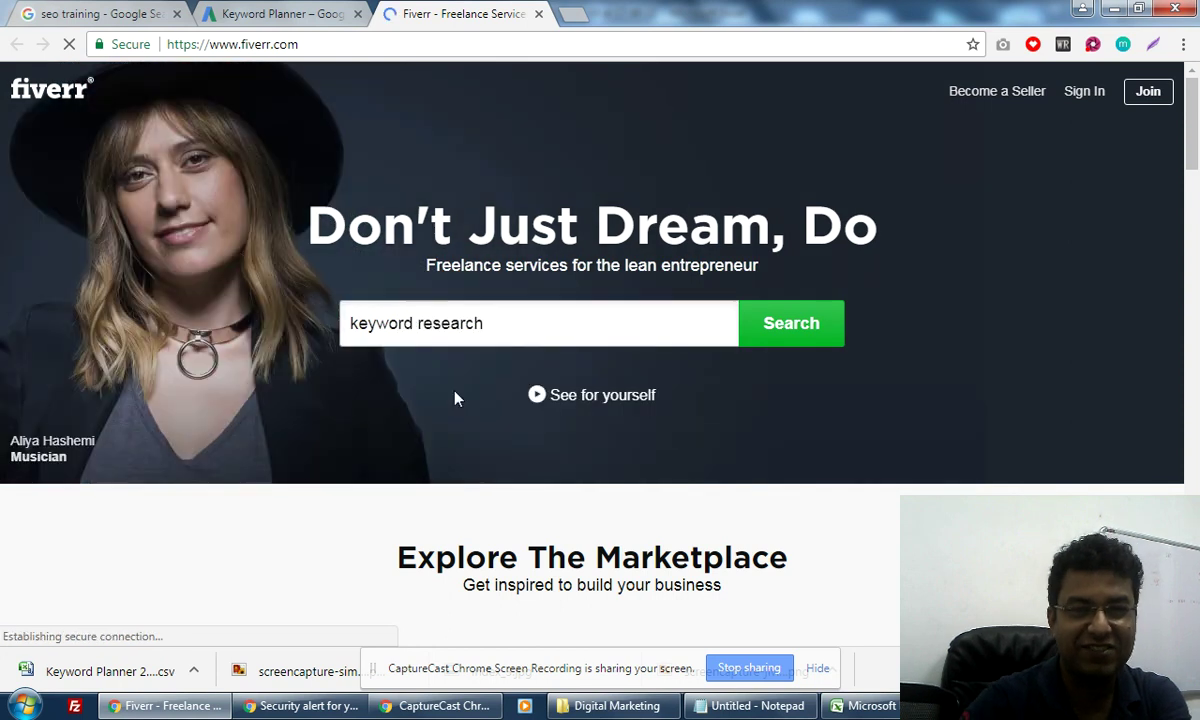
{"action": "left_click", "coordinate": [785, 324]}
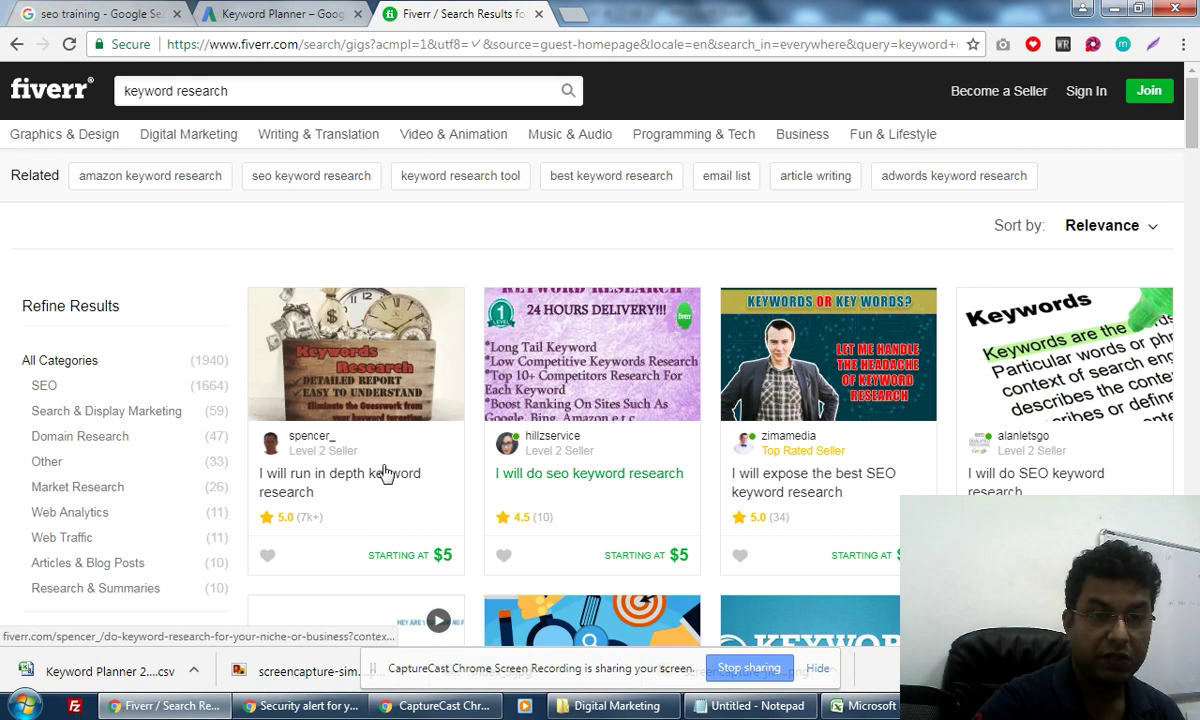
Open the gig "I will run in depth keyword research" in a new tab and close the search results tab.
{"action": "left_click", "coordinate": [302, 485]}
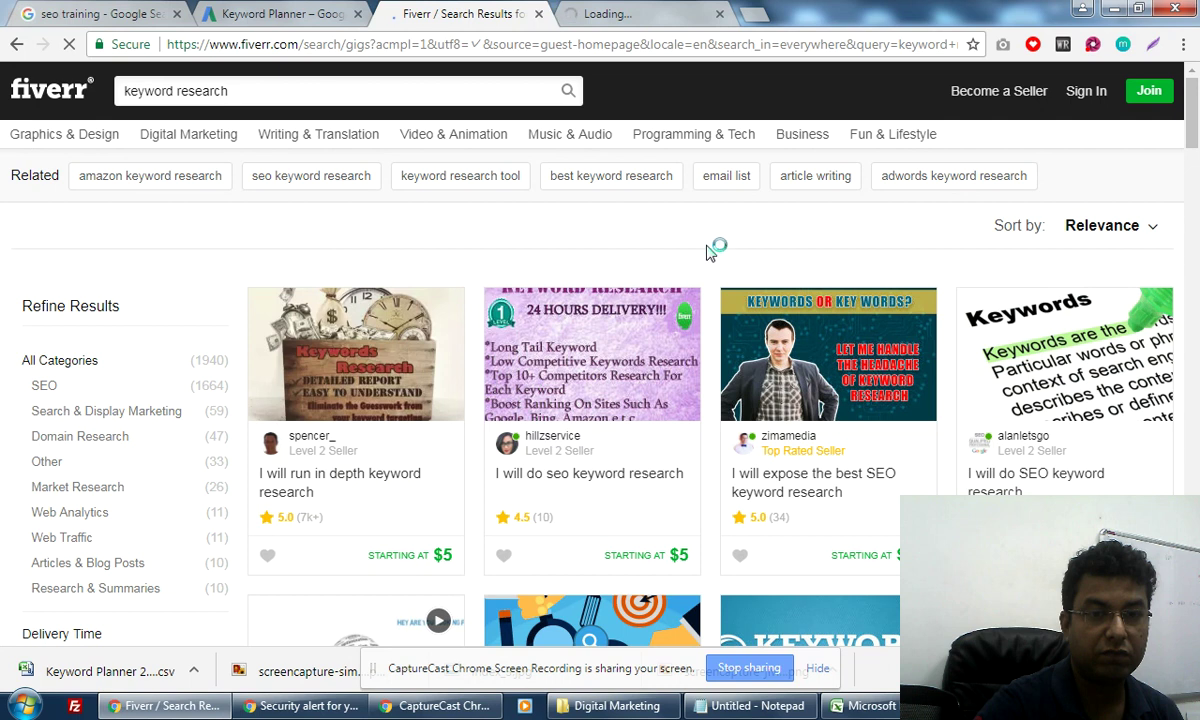
{"action": "key", "text": "ctrl+w"}
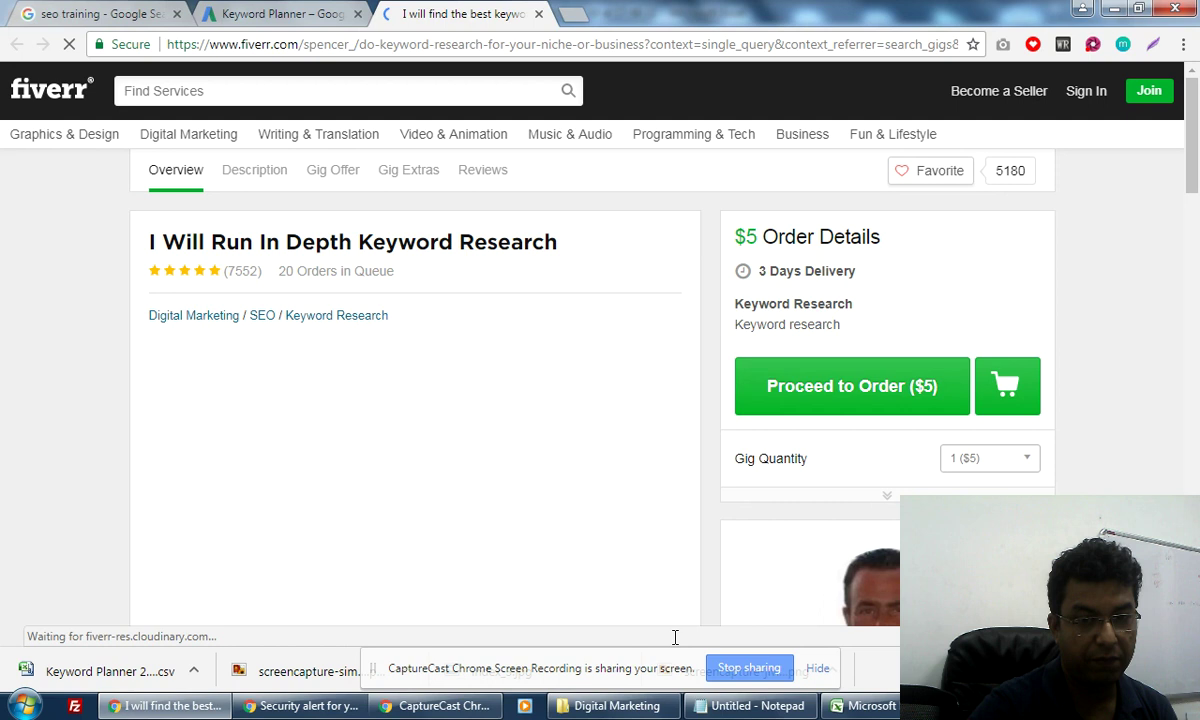
{"action": "key", "text": "alt+Tab"}
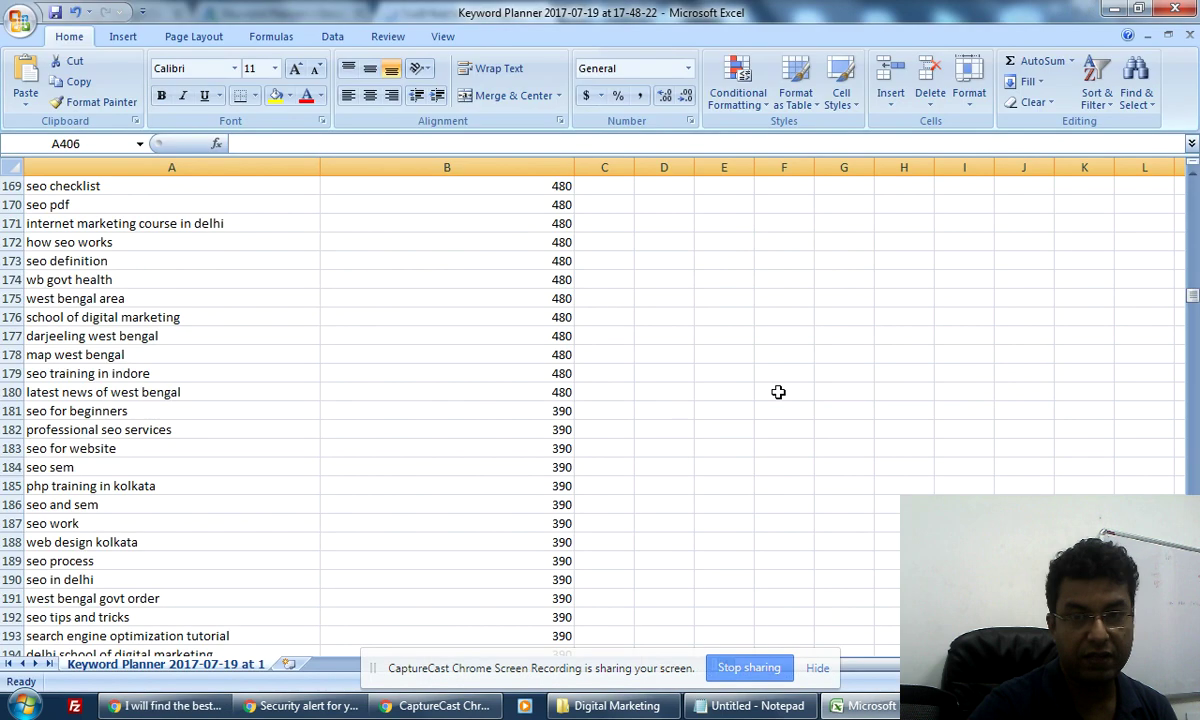
{"action": "key", "text": "alt+Tab"}
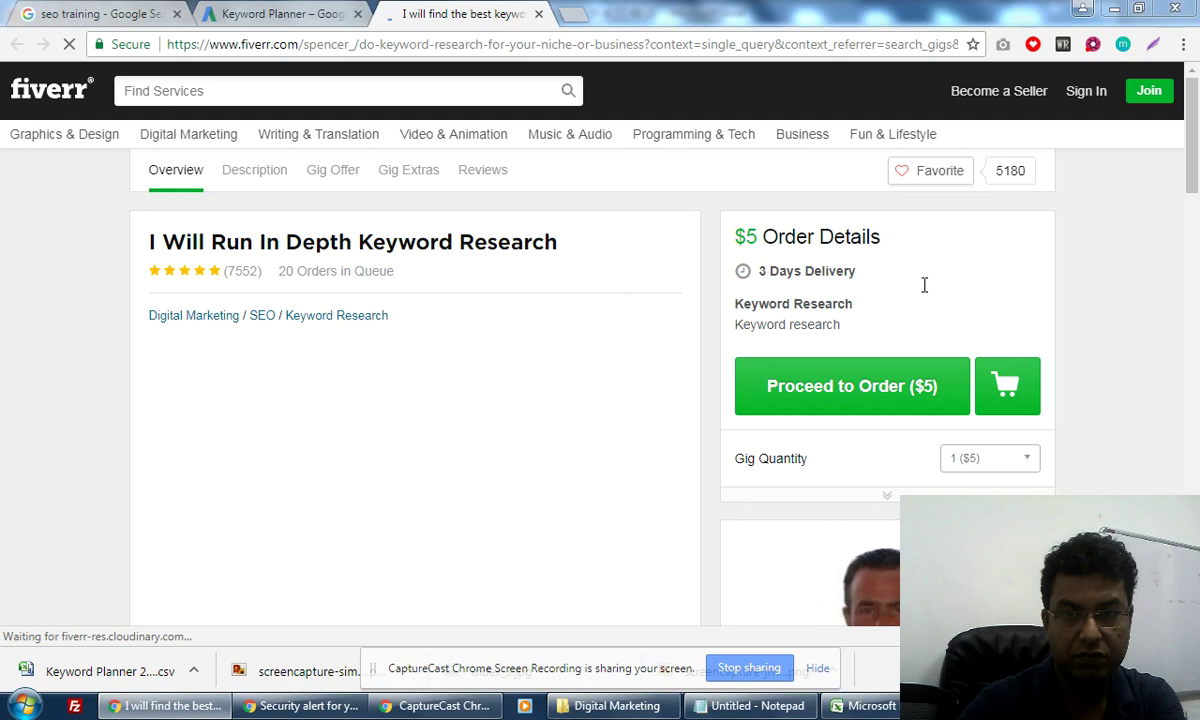
Switch to Excel and add the gig's reviews and queued orders in cell G179 with the formula =7552+20.
{"action": "left_click", "coordinate": [868, 706]}
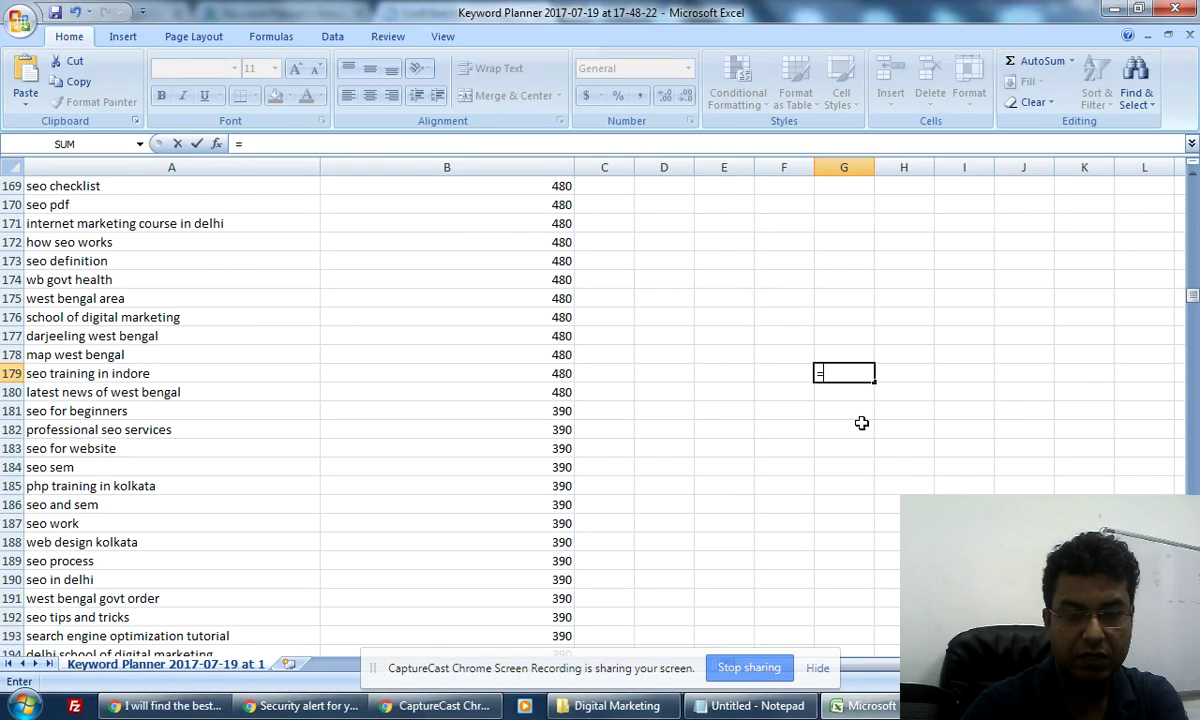
{"action": "type", "text": "7552+20"}
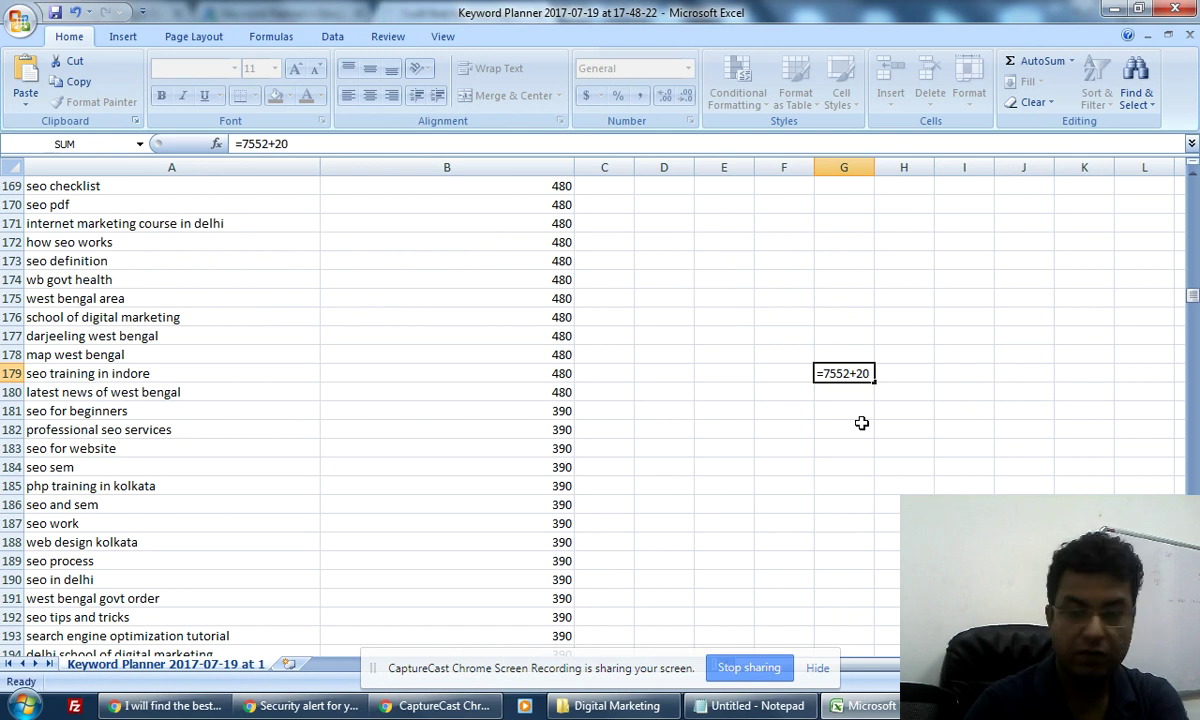
{"action": "key", "text": "Return"}
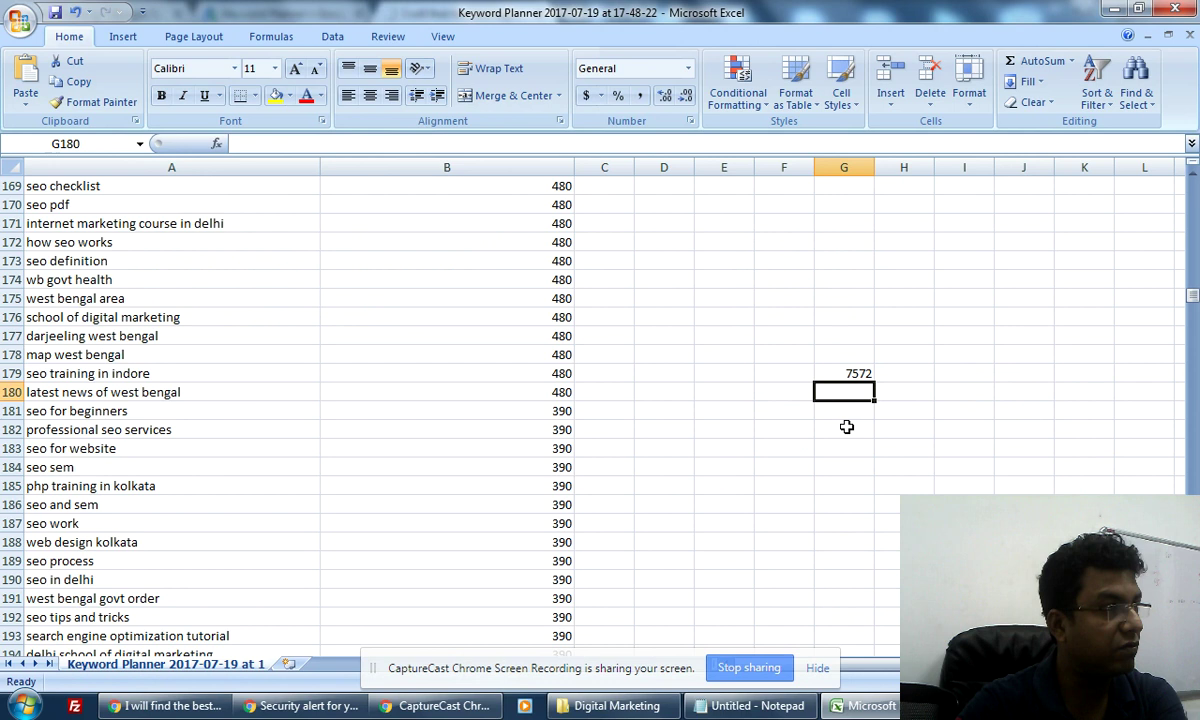
Widen column G and calculate the seller's earnings in cell G182 with the formula =G179*4*65.
{"action": "left_click_drag", "start_coordinate": [871, 166], "coordinate": [993, 166]}
{"action": "left_click", "coordinate": [921, 425]}
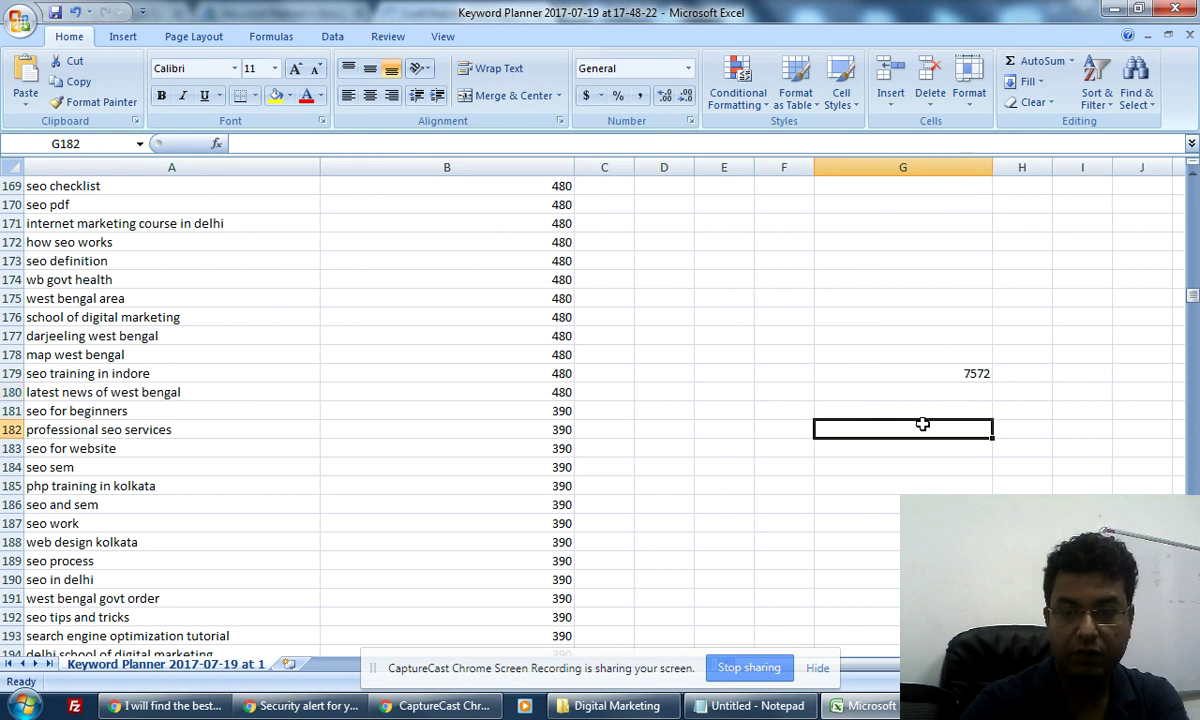
{"action": "type", "text": "="}
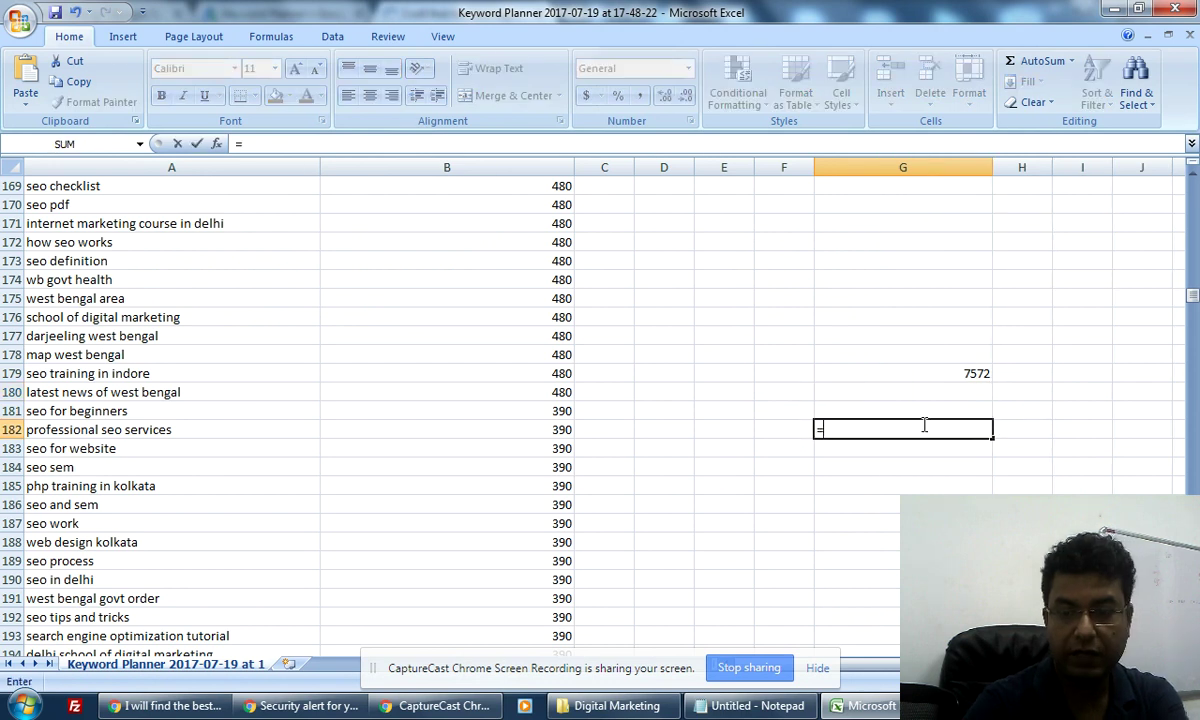
{"action": "left_click", "coordinate": [951, 372]}
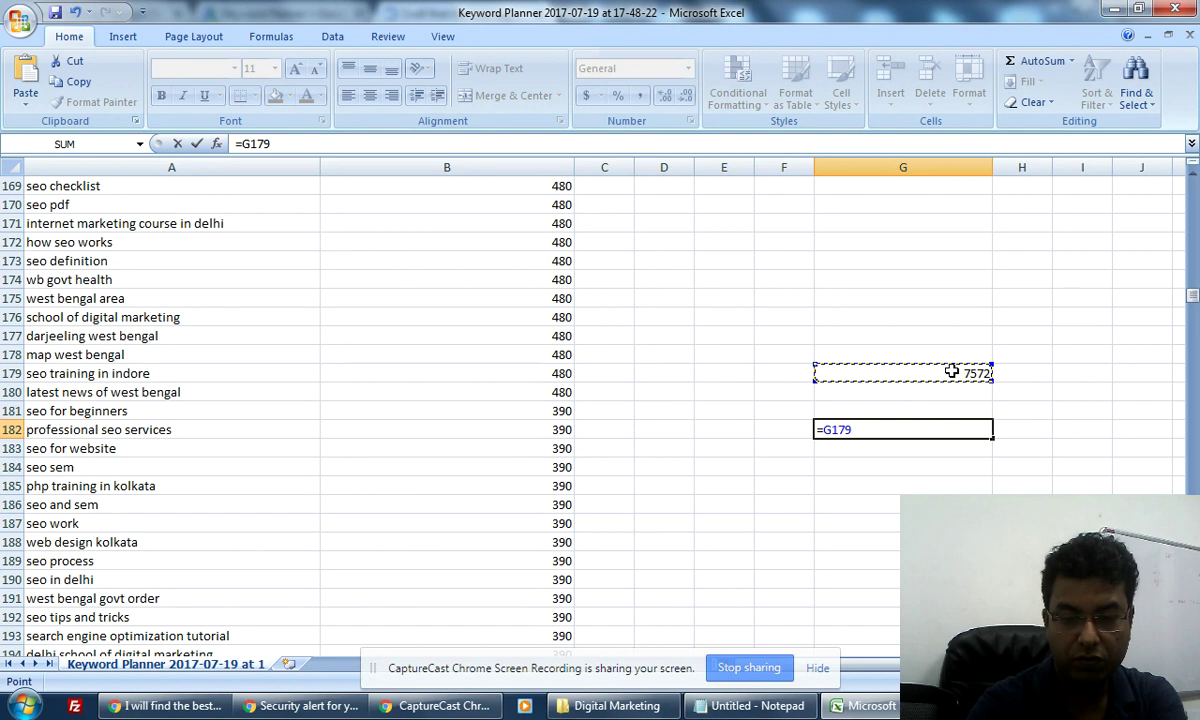
{"action": "type", "text": "*4"}
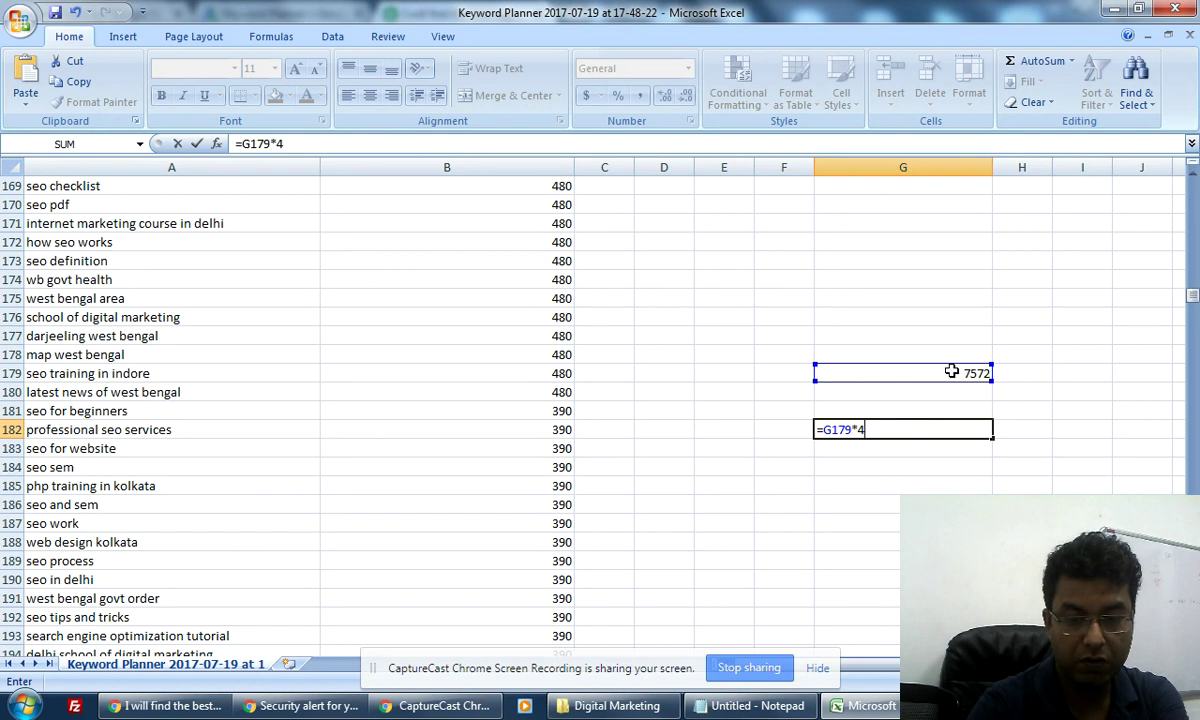
{"action": "type", "text": "*65"}
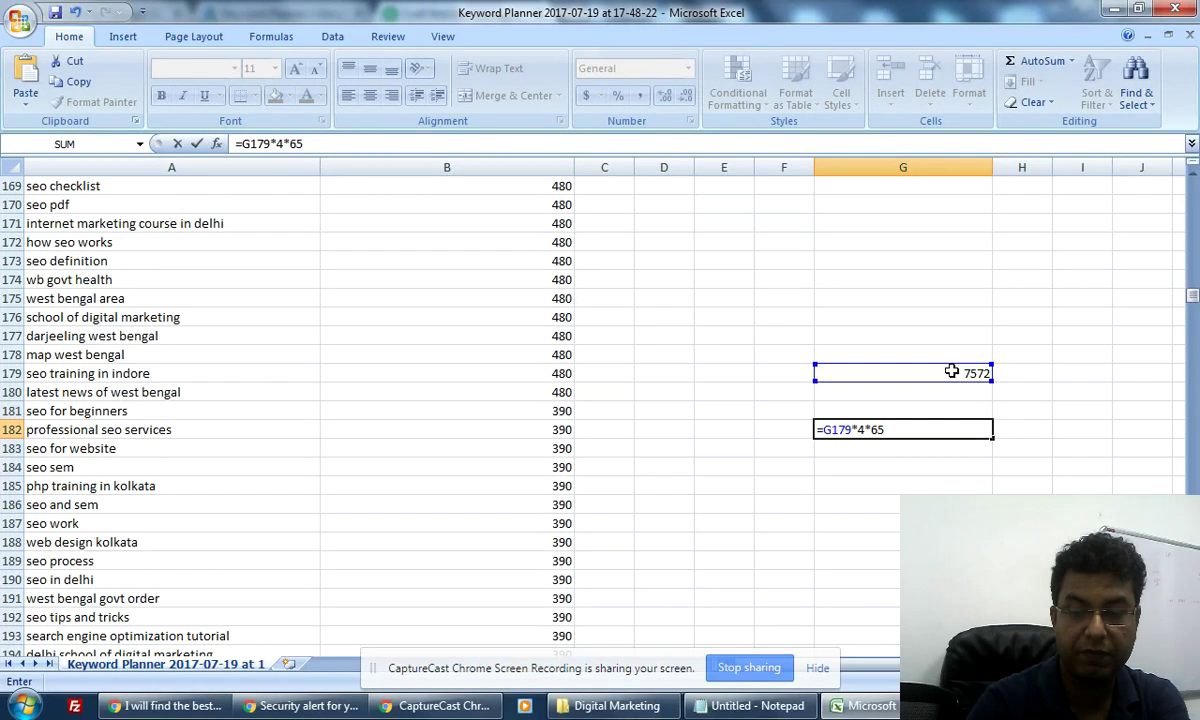
{"action": "key", "text": "Return"}
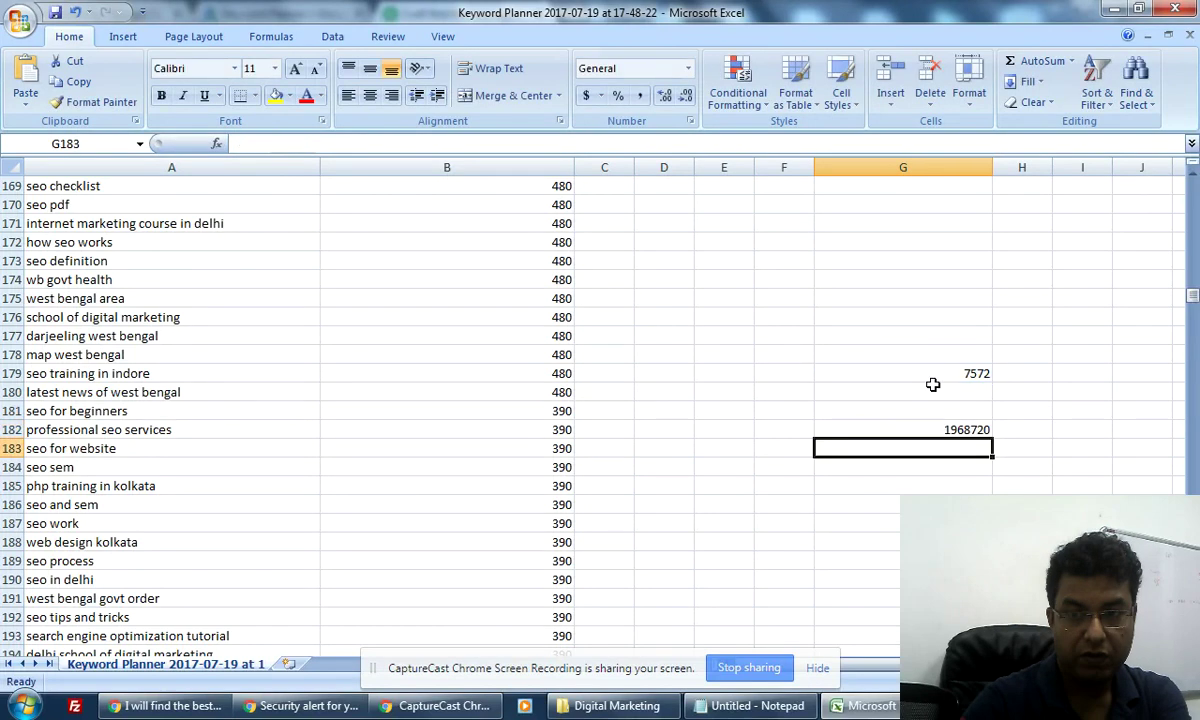
Enlarge the earnings figure in cell G182 to font size 48 and widen column G to fit it.
{"action": "left_click", "coordinate": [968, 429]}
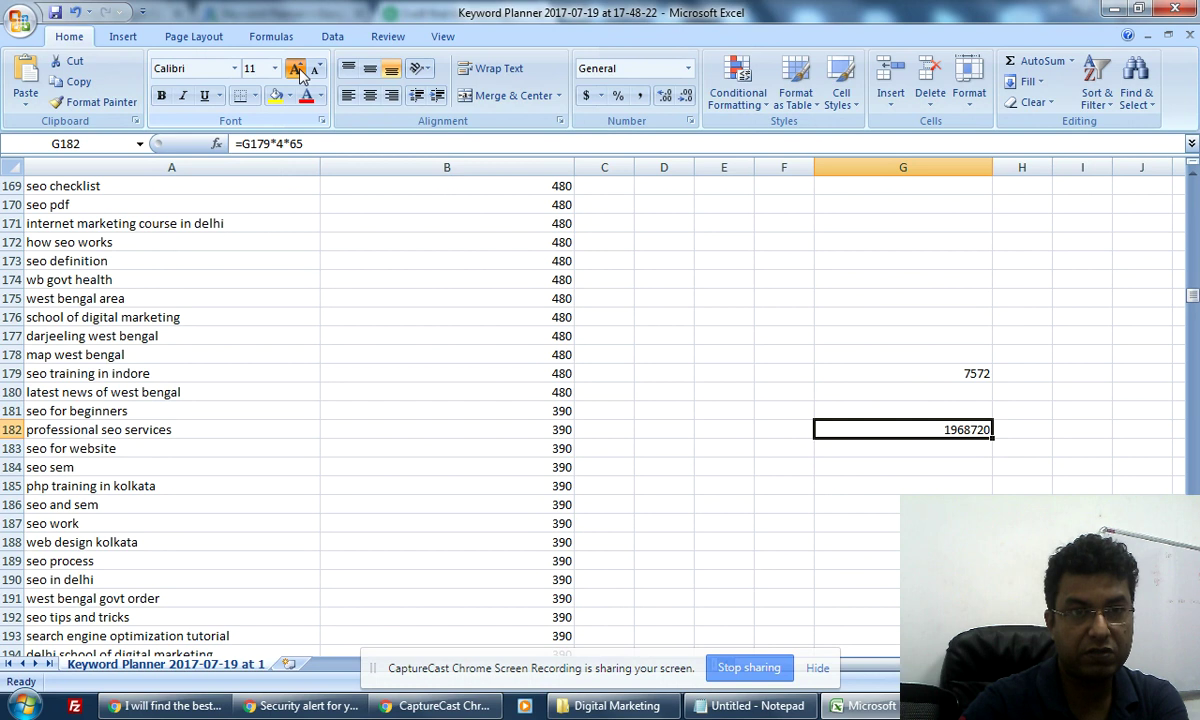
{"action": "left_click", "coordinate": [297, 70]}
{"action": "left_click", "coordinate": [297, 70]}
{"action": "left_click", "coordinate": [297, 70]}
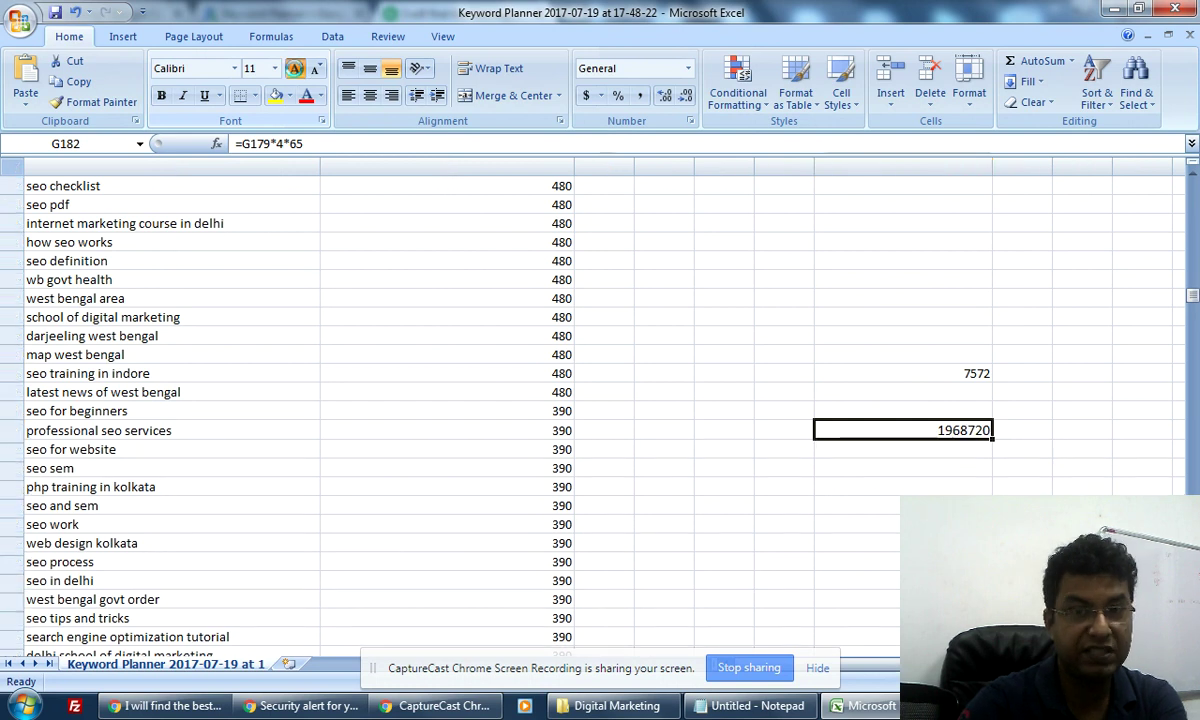
{"action": "left_click", "coordinate": [297, 70]}
{"action": "left_click", "coordinate": [297, 70]}
{"action": "left_click", "coordinate": [297, 70]}
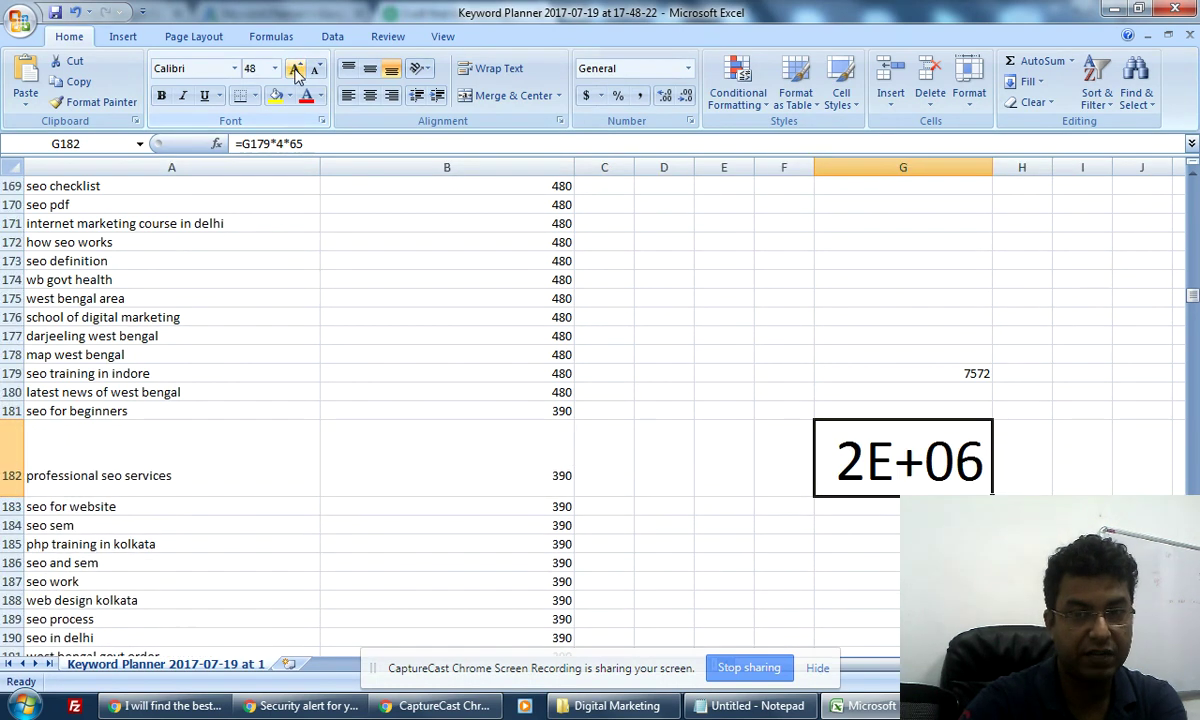
{"action": "left_click_drag", "start_coordinate": [991, 167], "coordinate": [1150, 167]}
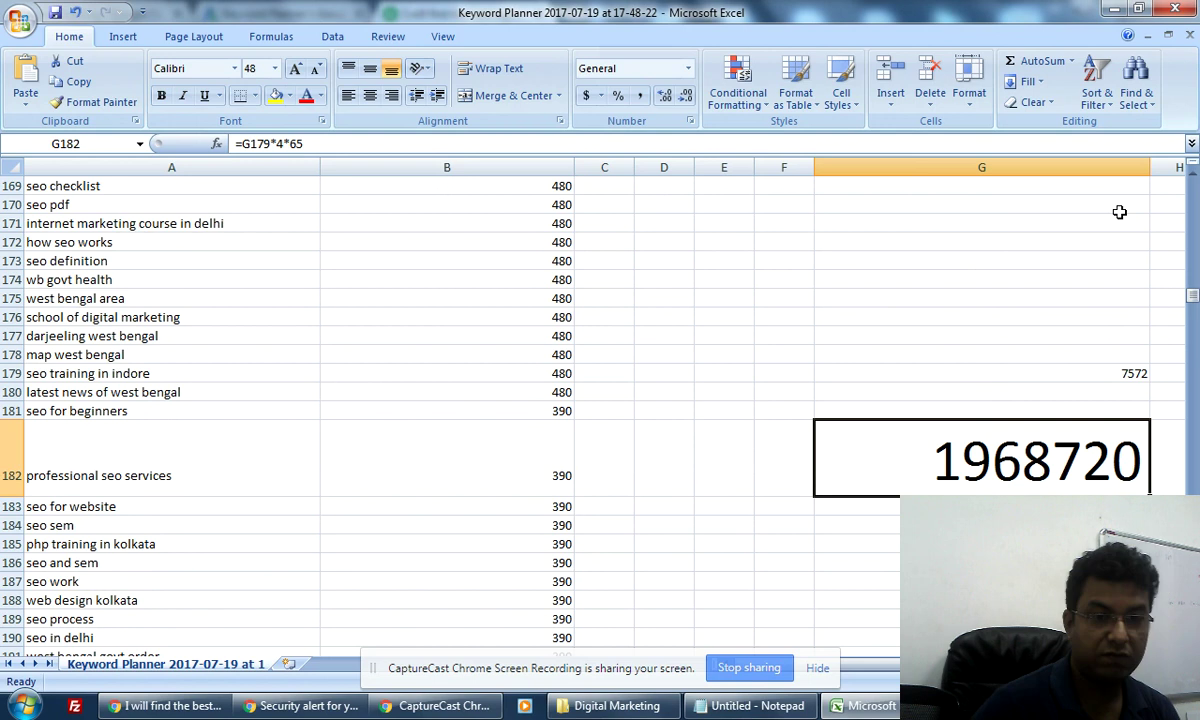
Switch to Chrome and search Google in a new tab for "1dollar into ruppes".
{"action": "left_click", "coordinate": [165, 706]}
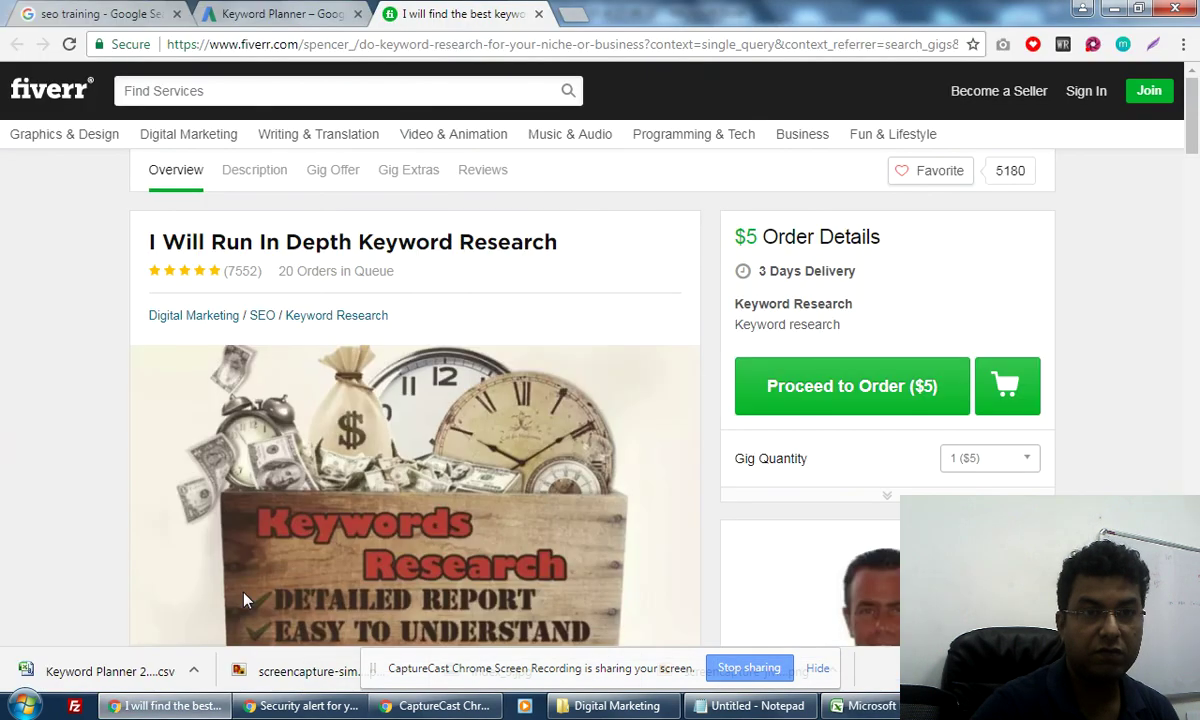
{"action": "left_click", "coordinate": [573, 13]}
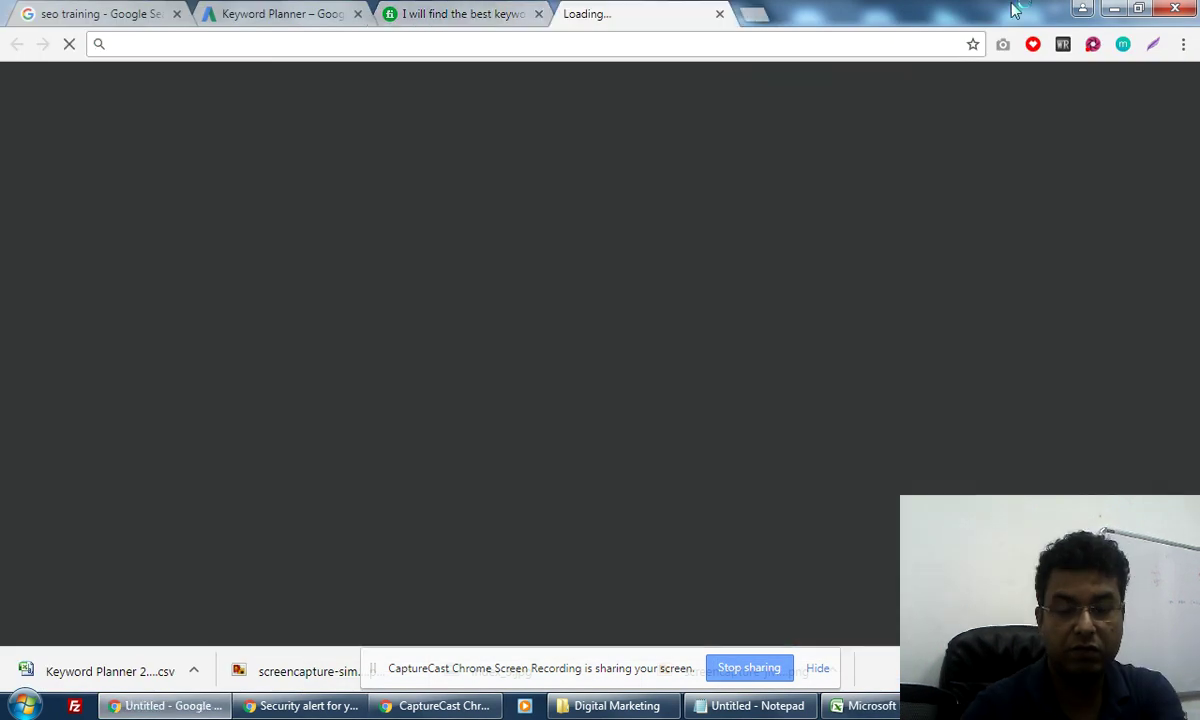
{"action": "type", "text": "1do"}
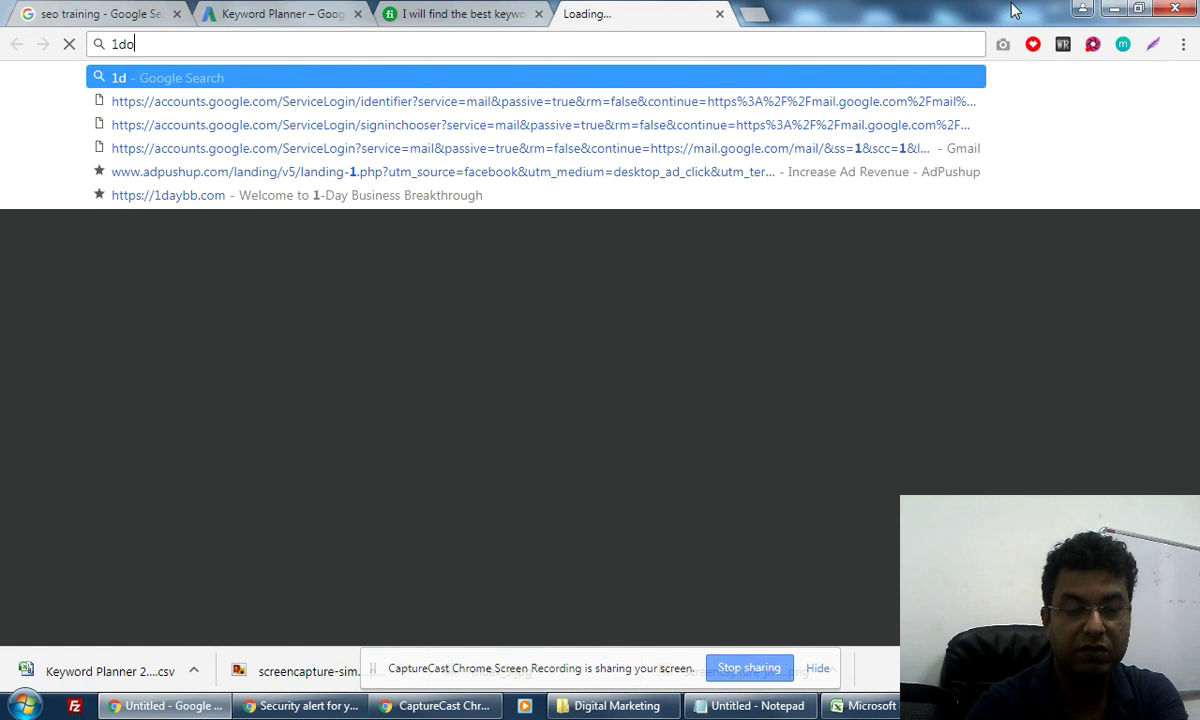
{"action": "type", "text": "llar"}
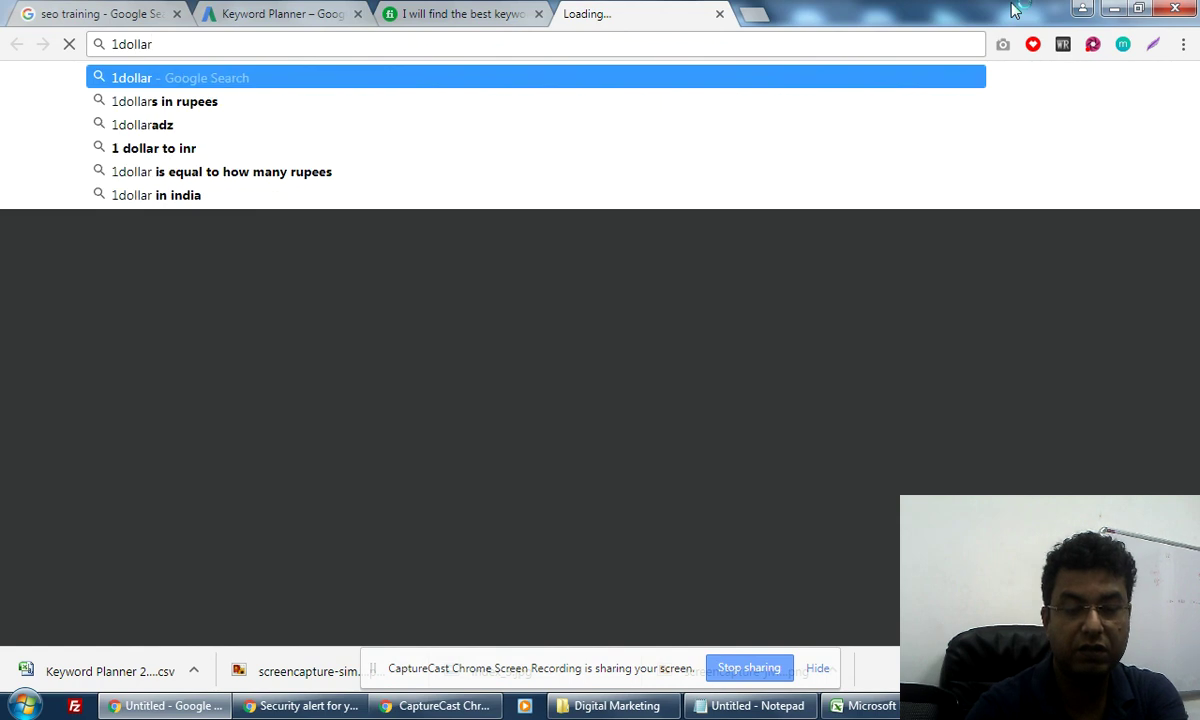
{"action": "type", "text": " into"}
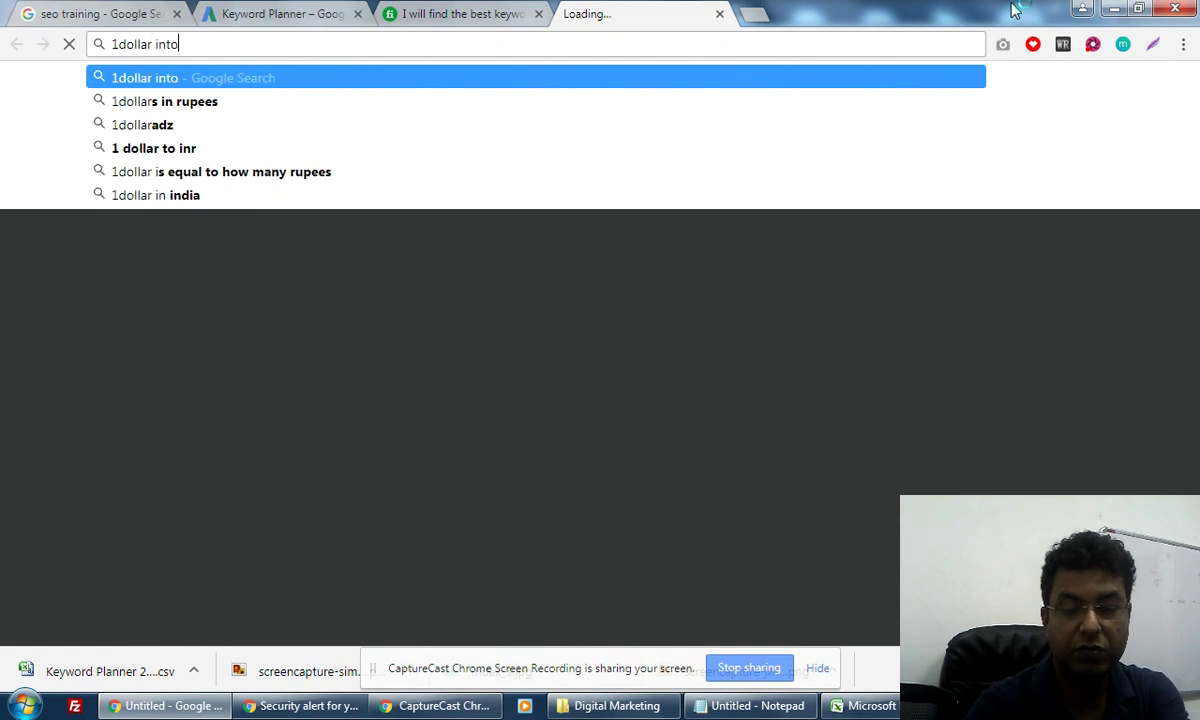
{"action": "type", "text": " ruppes"}
{"action": "key", "text": "Return"}
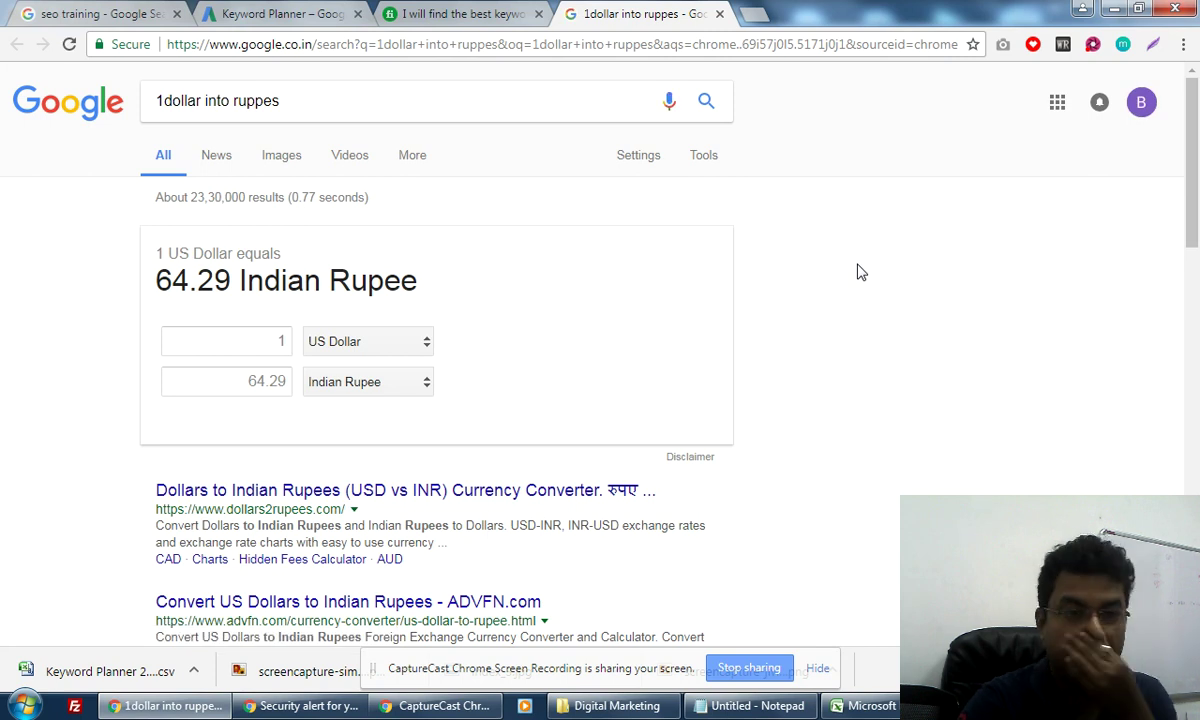
Switch to Excel and change the exchange rate in cell G182's formula to 63, giving =G179*4*63.
{"action": "left_click", "coordinate": [870, 707]}
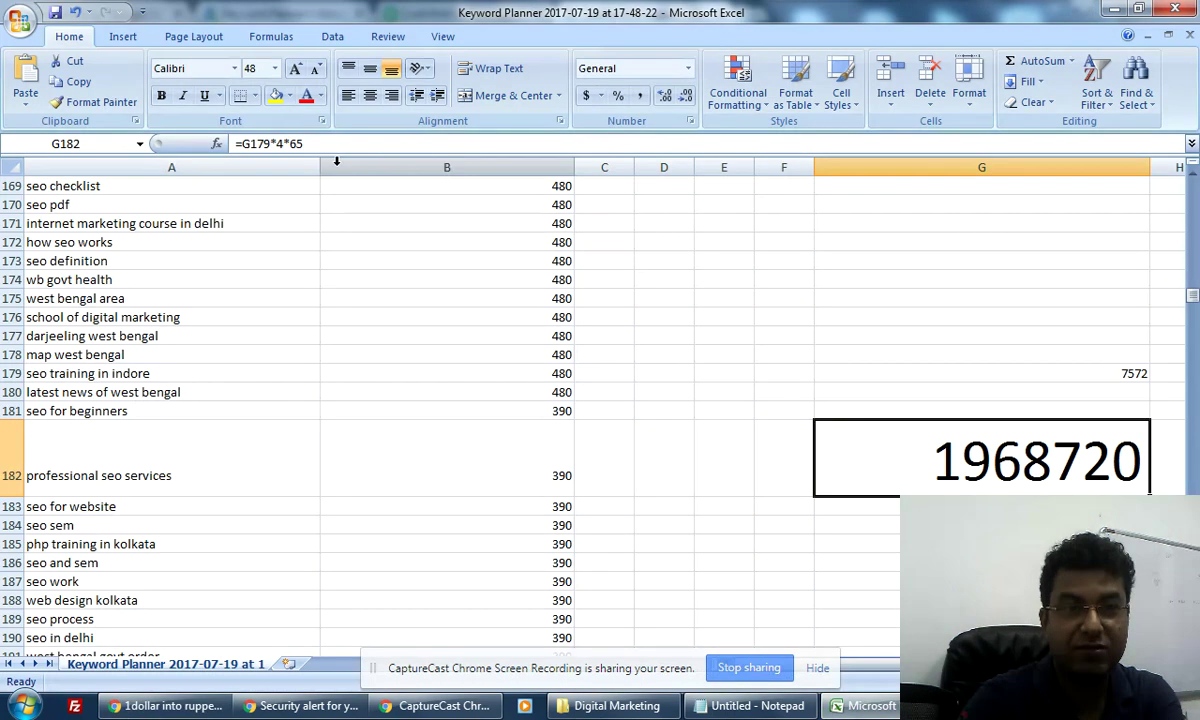
{"action": "left_click", "coordinate": [307, 143]}
{"action": "key", "text": "BackSpace"}
{"action": "type", "text": "3"}
{"action": "key", "text": "Return"}
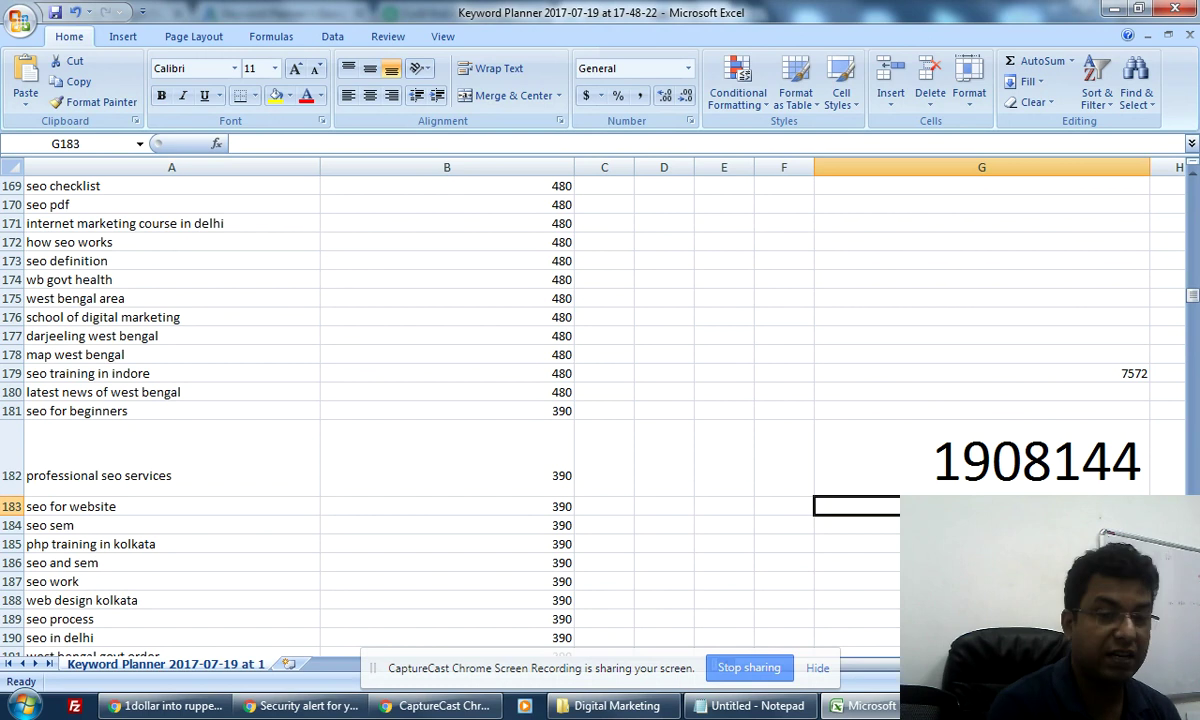
Switch to the Fiverr gig in Chrome and examine its description of the deliverables, highlighting that text.
{"action": "left_click", "coordinate": [197, 706]}
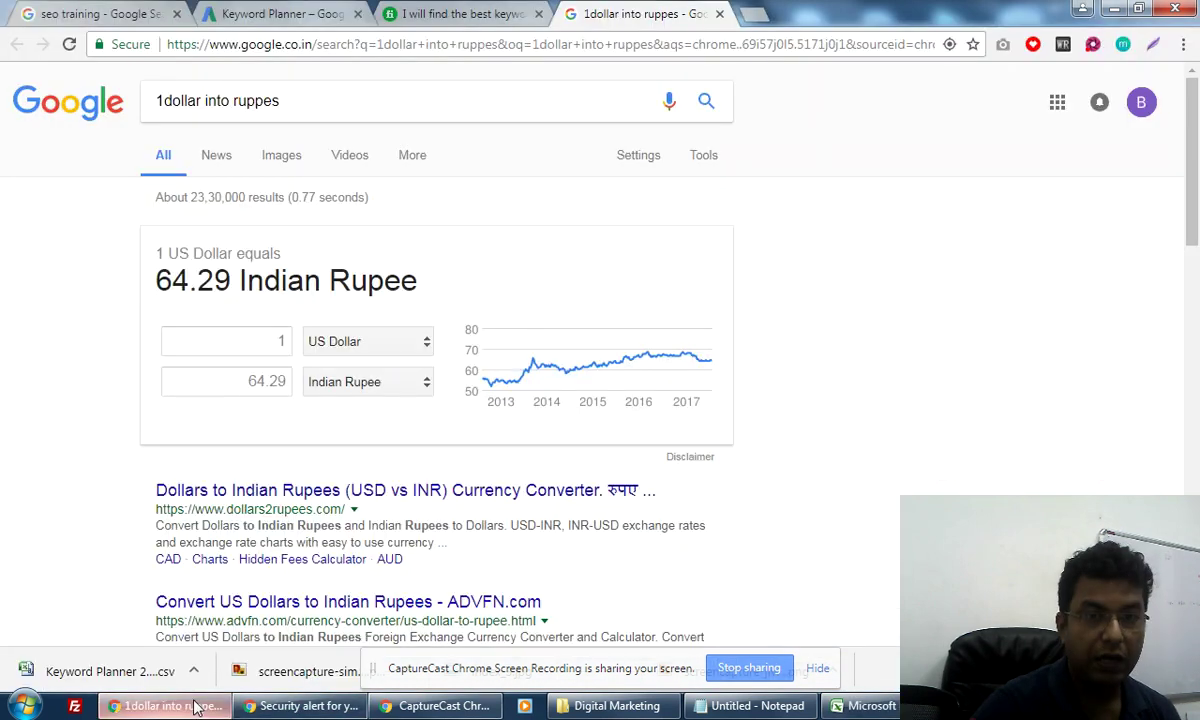
{"action": "left_click", "coordinate": [422, 12]}
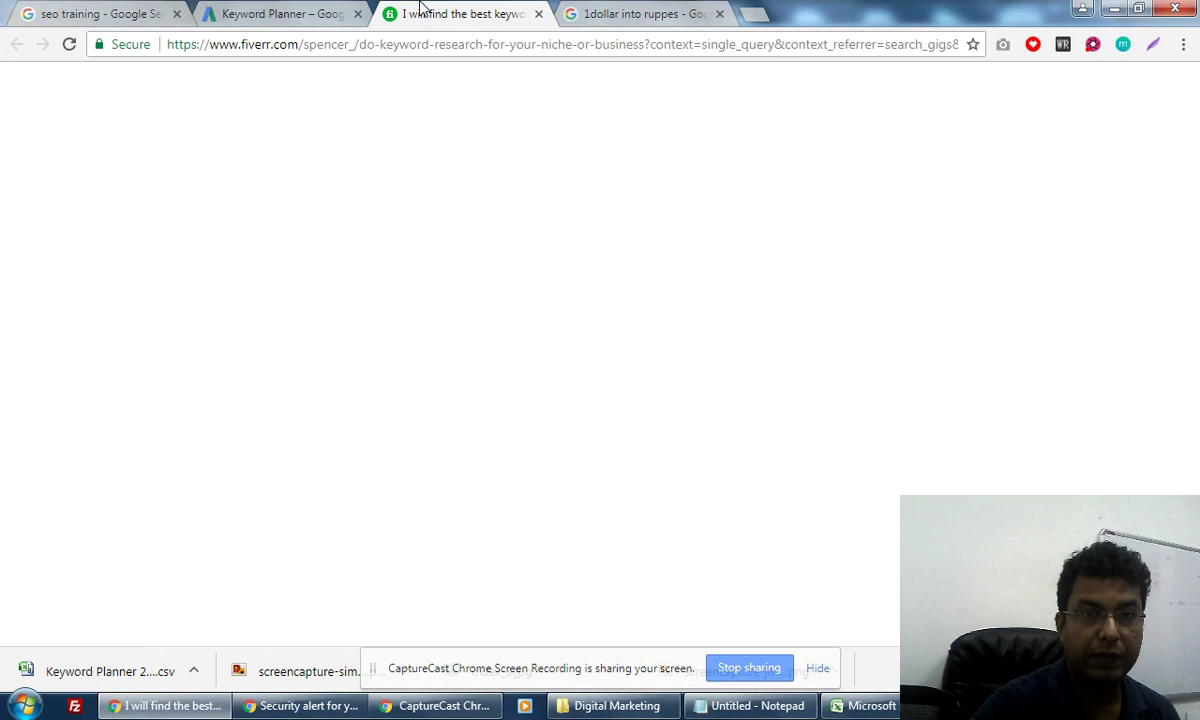
{"action": "scroll", "coordinate": [388, 420], "scroll_direction": "down", "scroll_amount": 6}
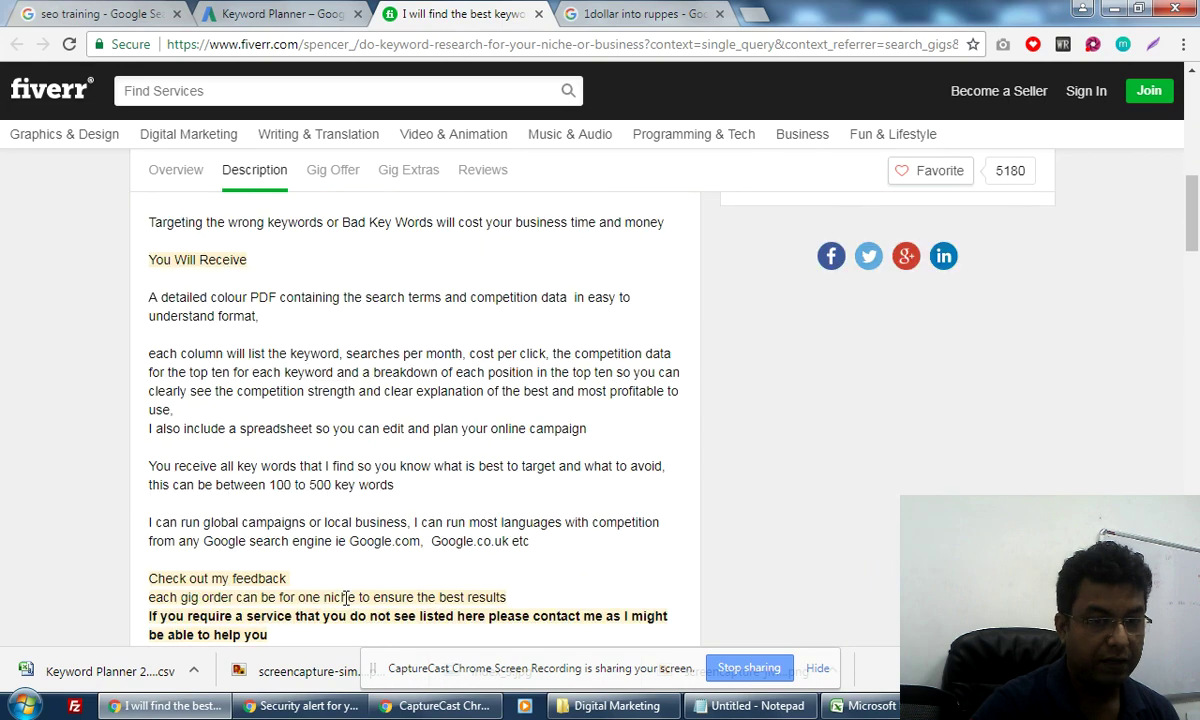
{"action": "triple_click", "coordinate": [341, 465]}
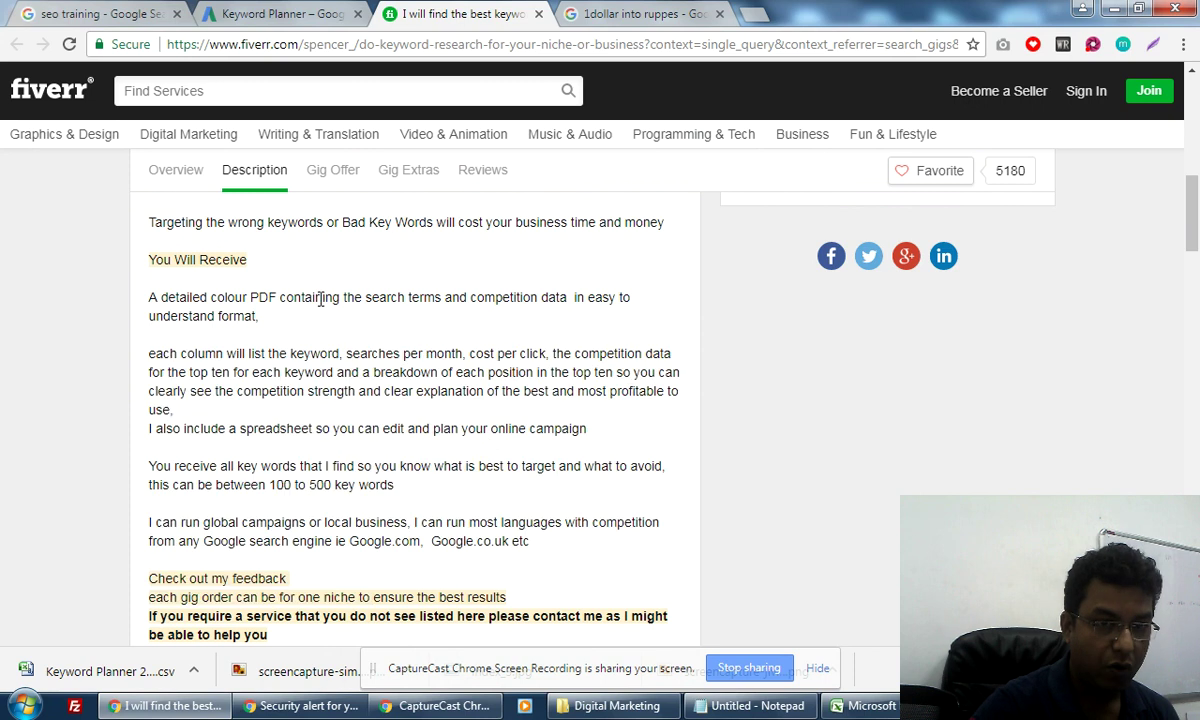
{"action": "left_click_drag", "start_coordinate": [322, 297], "coordinate": [366, 541]}
{"action": "scroll", "coordinate": [465, 482], "scroll_direction": "down", "scroll_amount": 3}
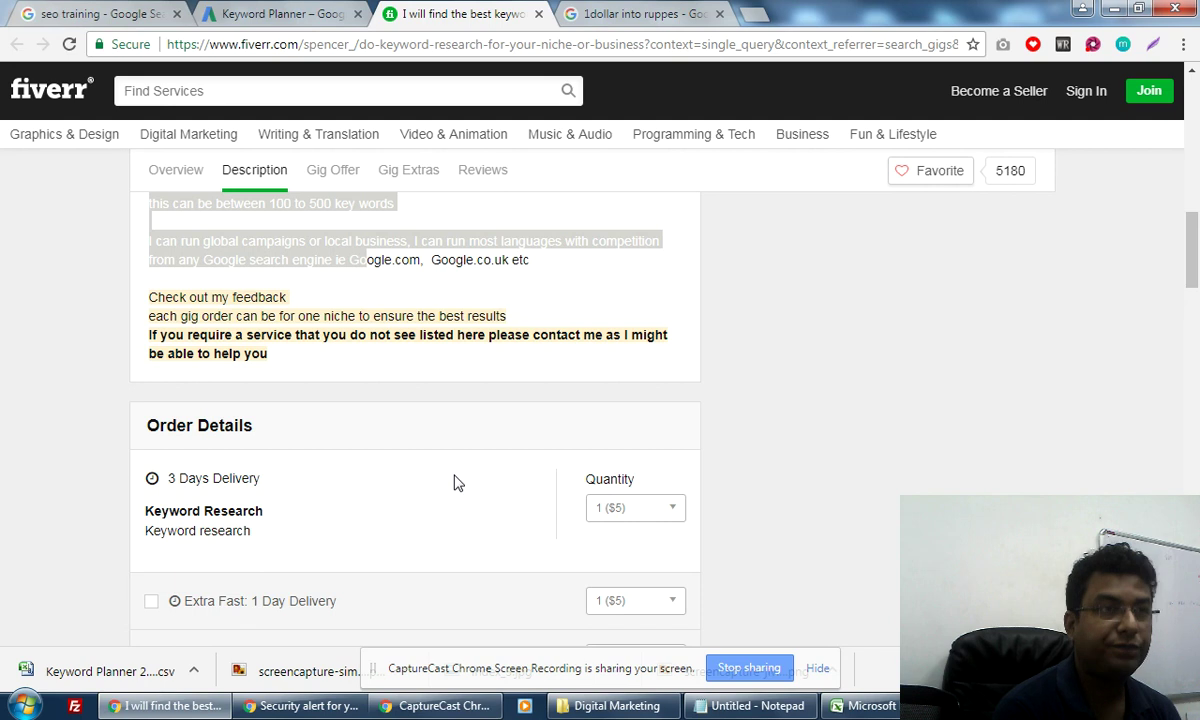
{"action": "scroll", "coordinate": [455, 483], "scroll_direction": "up", "scroll_amount": 3}
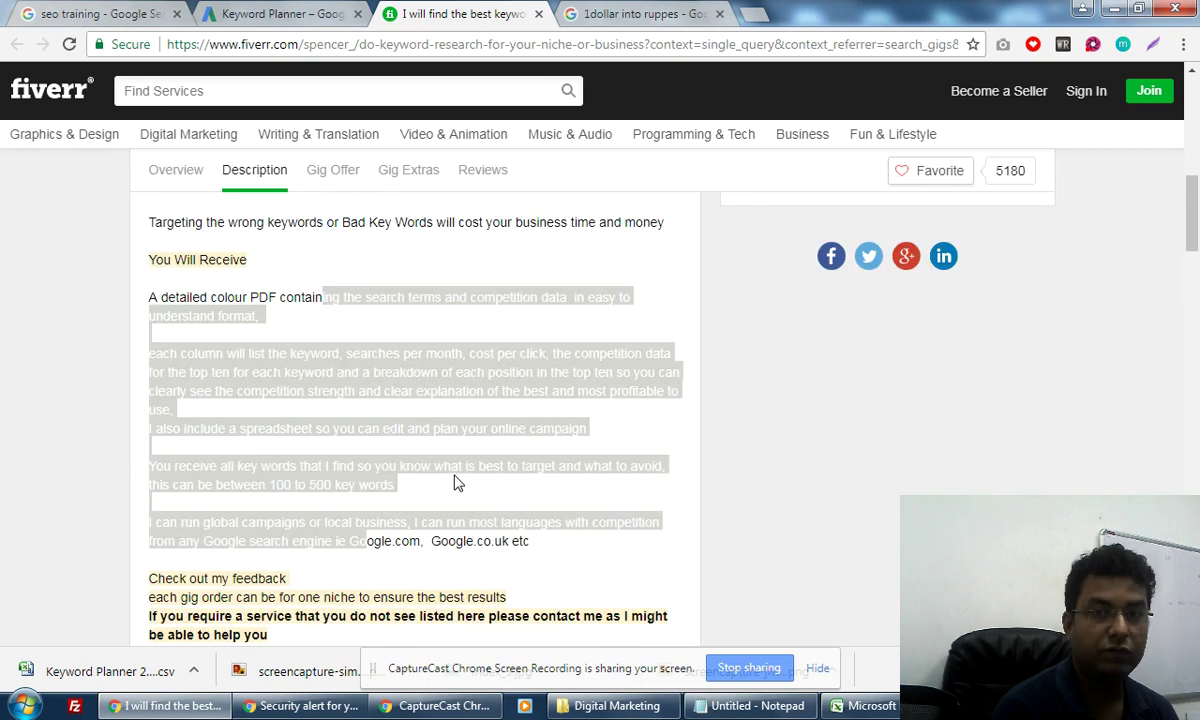